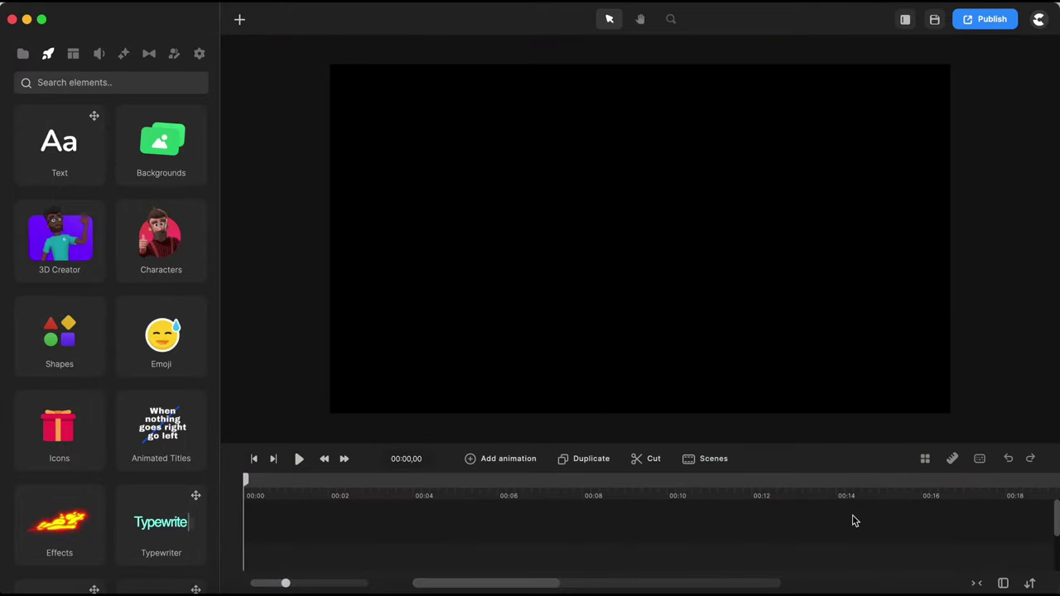
# Search the 3D backgrounds for "office".
pyautogui.click(168, 160)
pyautogui.click(132, 116)
pyautogui.click(99, 147)
pyautogui.click(88, 83)
pyautogui.write('office')
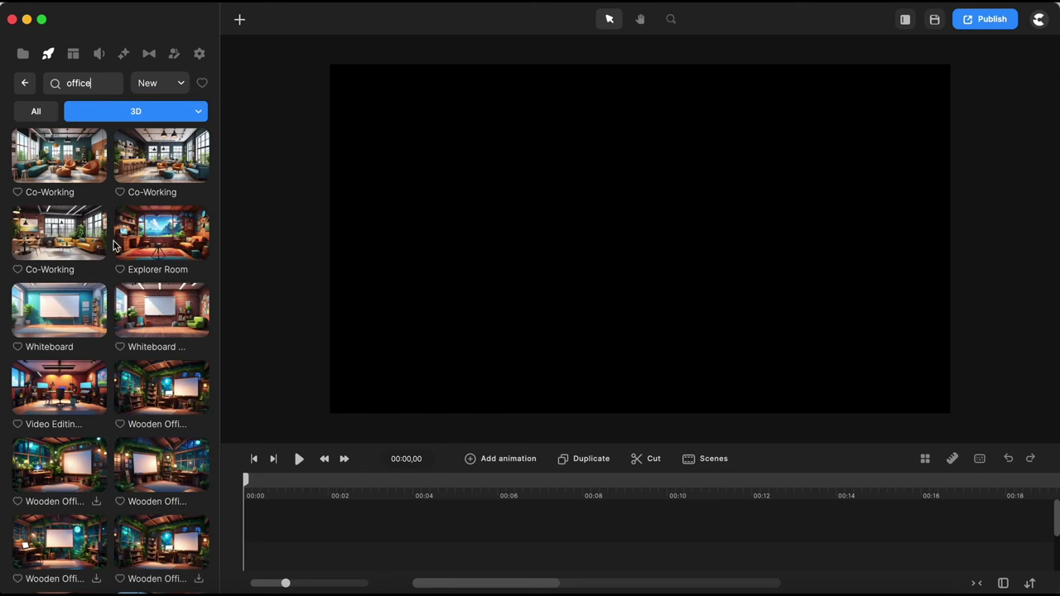
# Place the Office View 3 background on the timeline at the start and make the timeline area taller.
pyautogui.scroll(-10, 110, 309)
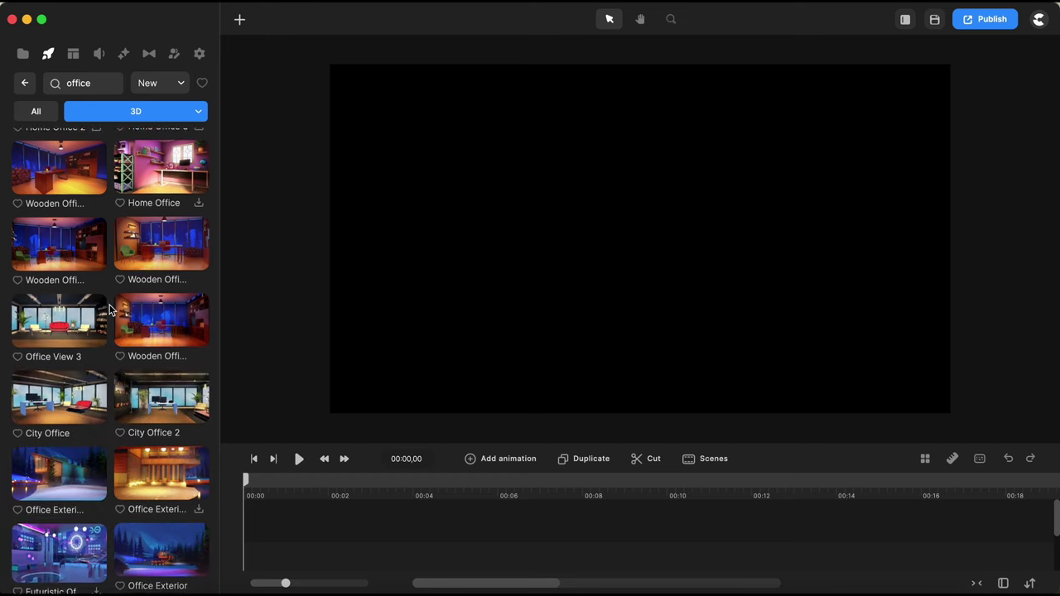
pyautogui.scroll(-1, 110, 309)
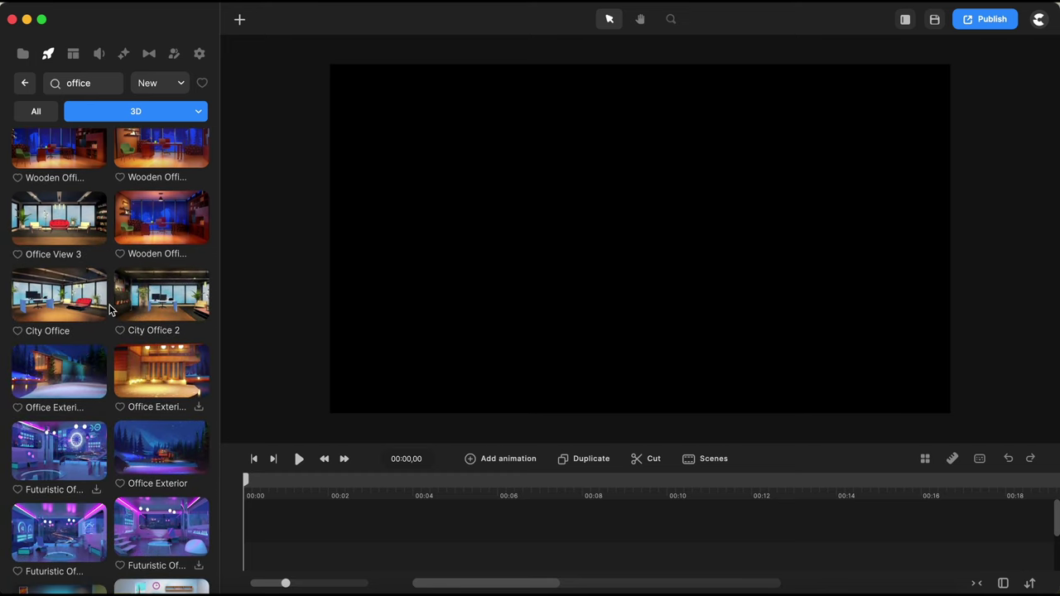
pyautogui.moveTo(59, 220); pyautogui.dragTo(276, 557)
pyautogui.moveTo(441, 444); pyautogui.dragTo(439, 420)
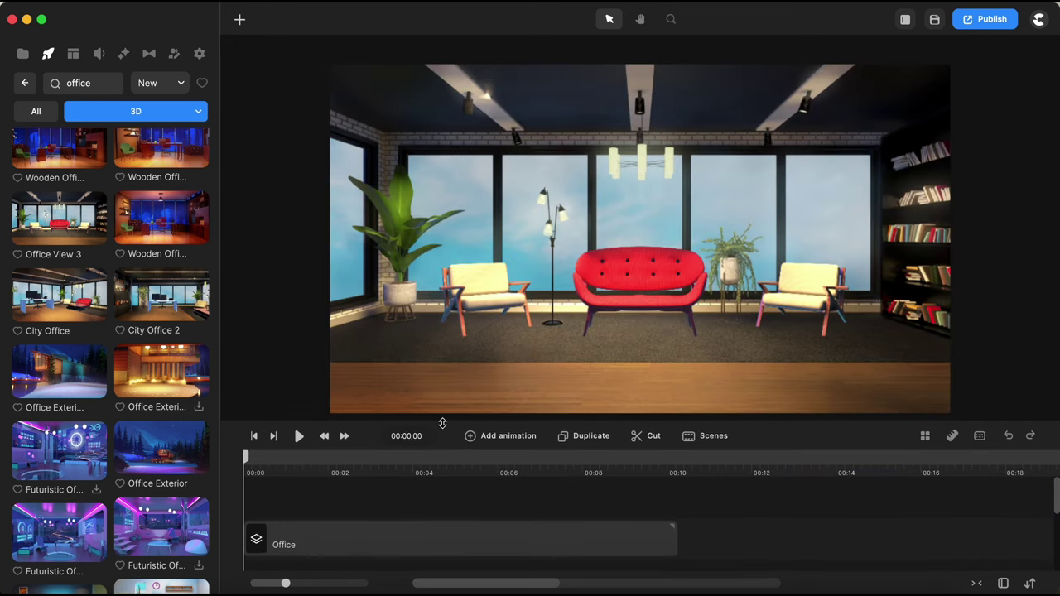
# Add an animation to the Office View 3 clip covering position, scale and rotation, with Linear in-and-out easing.
pyautogui.click(455, 540)
pyautogui.click(500, 438)
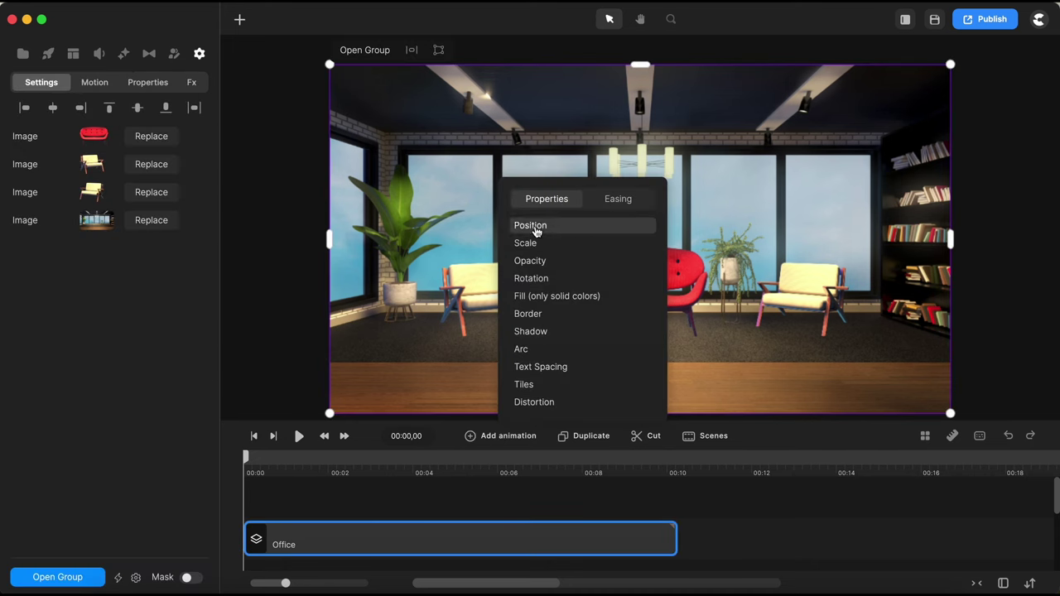
pyautogui.click(536, 232)
pyautogui.click(530, 242)
pyautogui.click(532, 282)
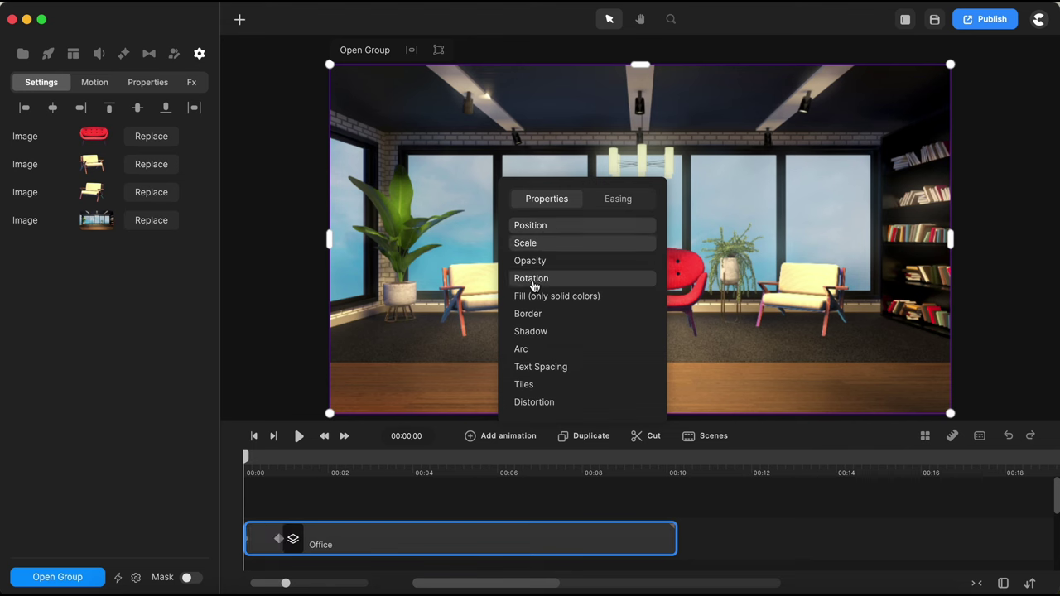
pyautogui.click(637, 206)
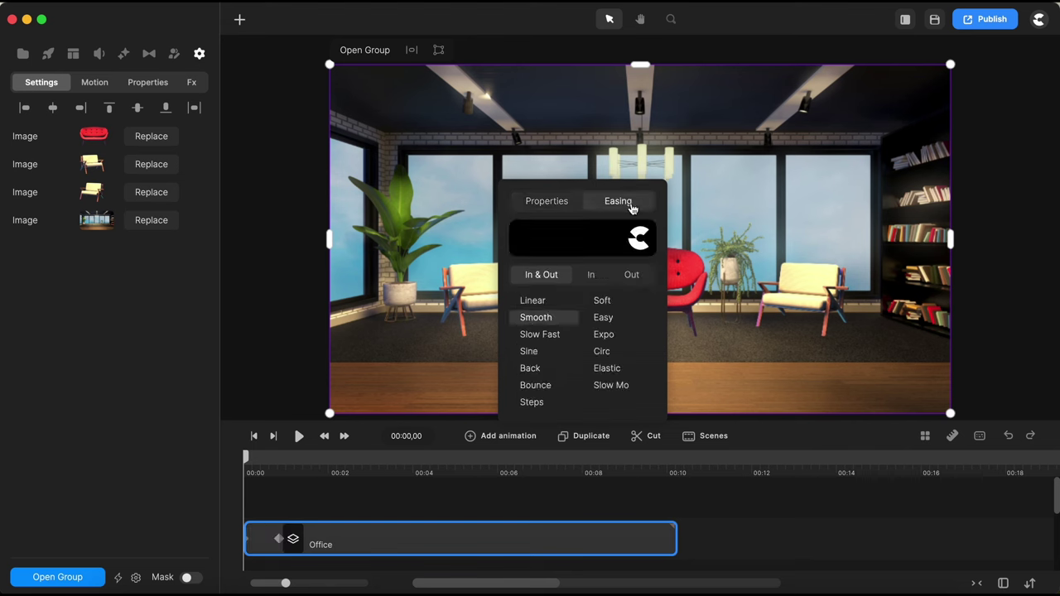
pyautogui.click(534, 301)
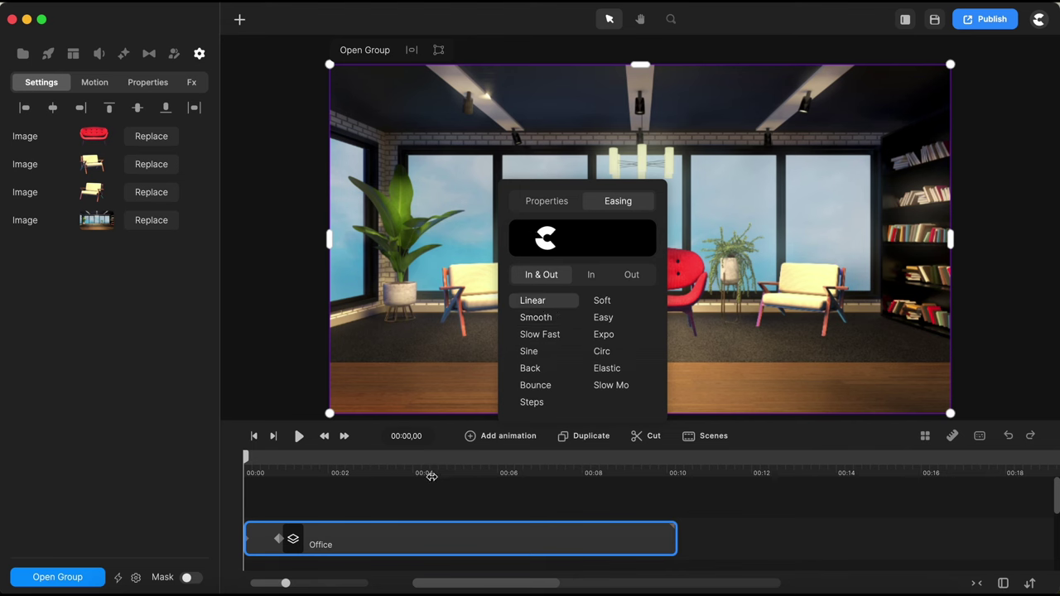
# Move the clip's animation keyframe to 00:06,03, set its Y rotation there to -83° and shift the room off to the right.
pyautogui.moveTo(277, 540); pyautogui.dragTo(500, 542)
pyautogui.click(502, 540)
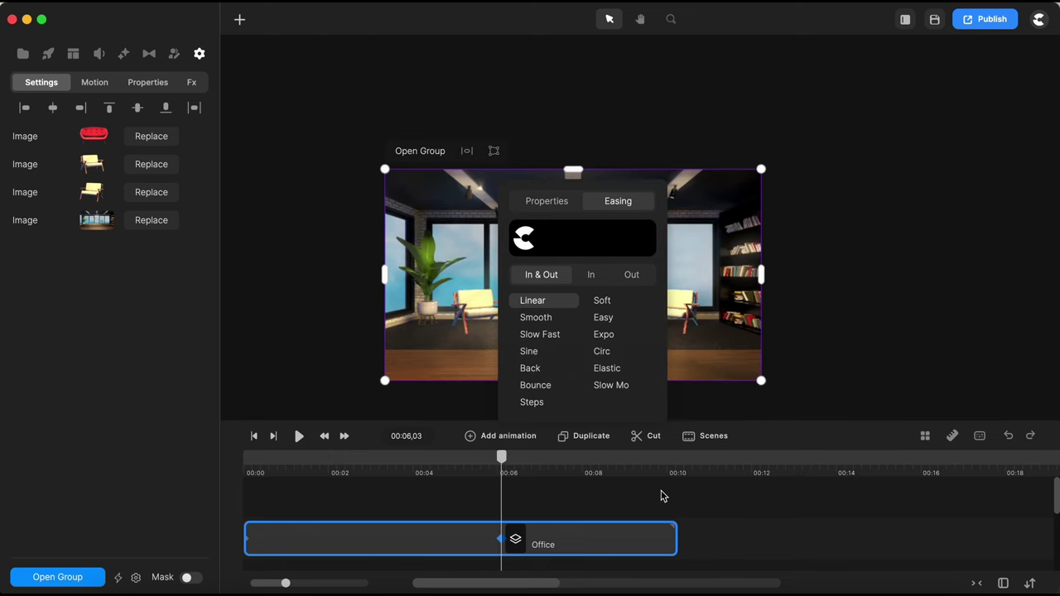
pyautogui.click(147, 82)
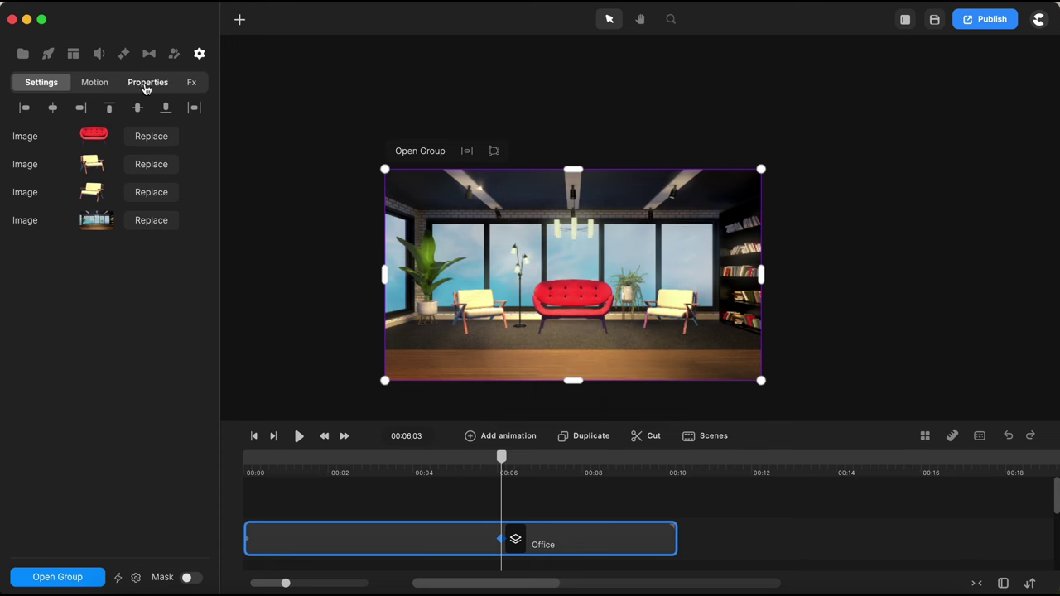
pyautogui.moveTo(182, 262); pyautogui.dragTo(175, 262)
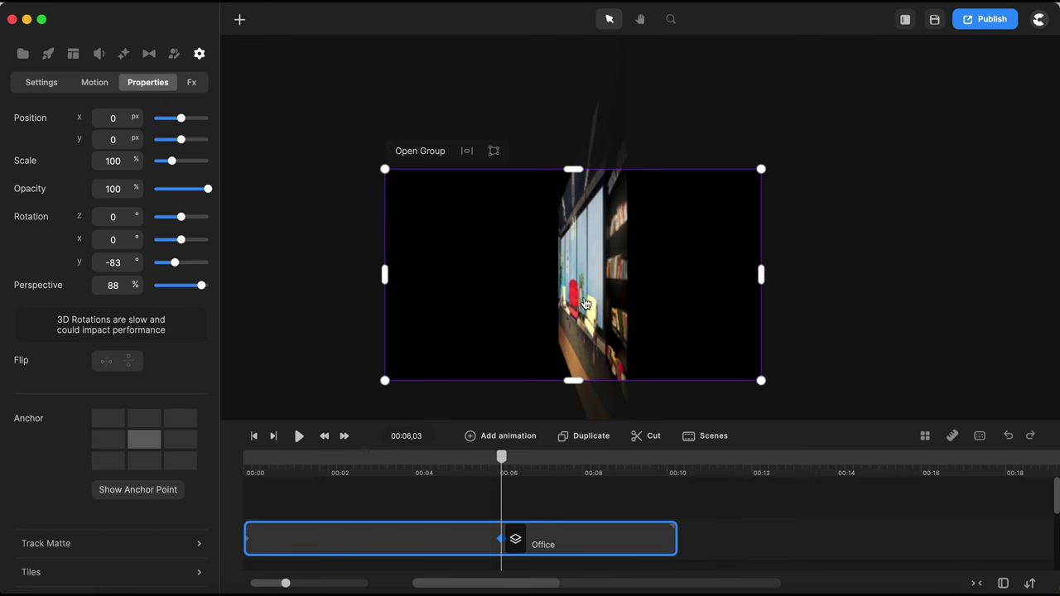
pyautogui.moveTo(609, 298); pyautogui.dragTo(787, 299)
# Add the City Office 2 background at 00:00 on a track above the Office View 3 clip, with both tracks in view.
pyautogui.click(301, 461)
pyautogui.moveTo(301, 460); pyautogui.dragTo(235, 476)
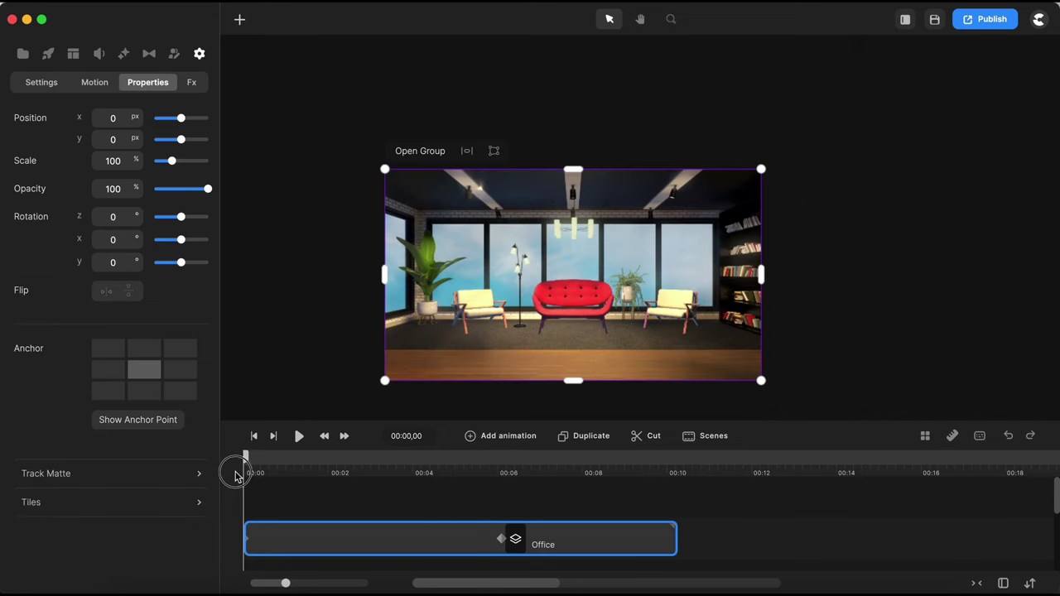
pyautogui.click(387, 489)
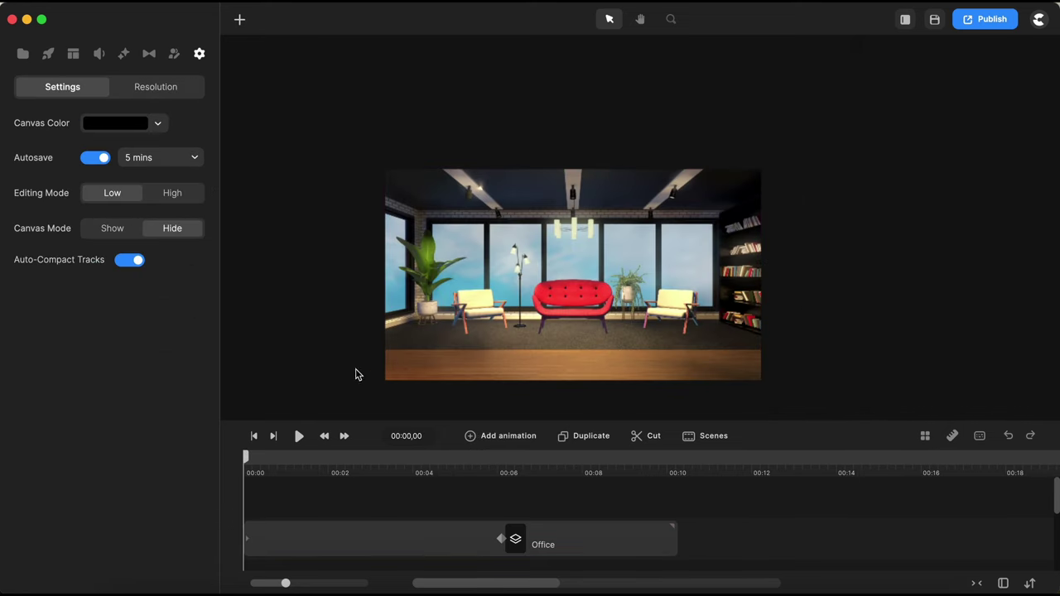
pyautogui.click(48, 53)
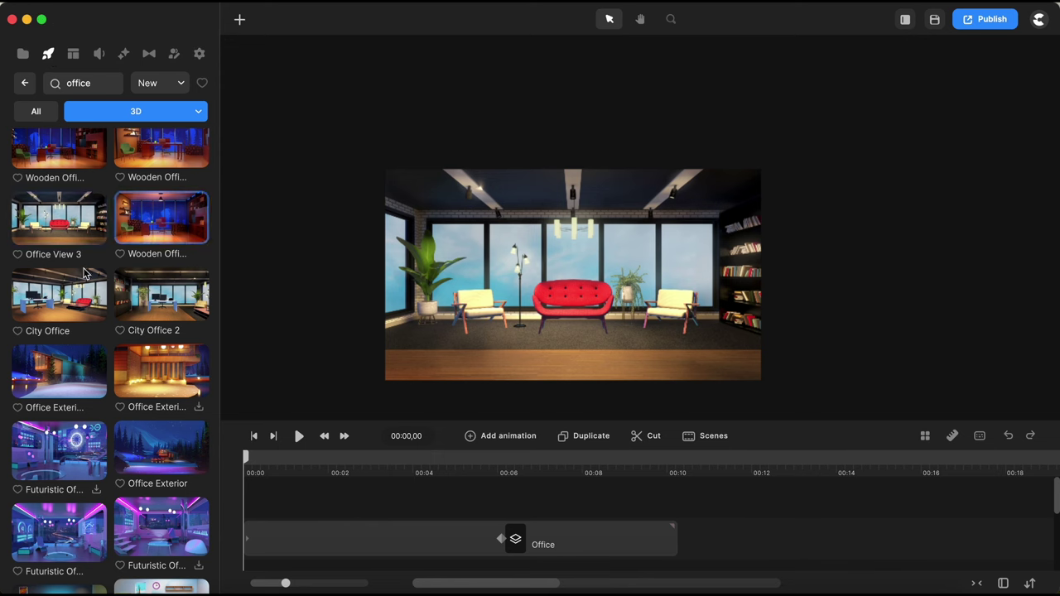
pyautogui.moveTo(168, 308); pyautogui.dragTo(271, 513)
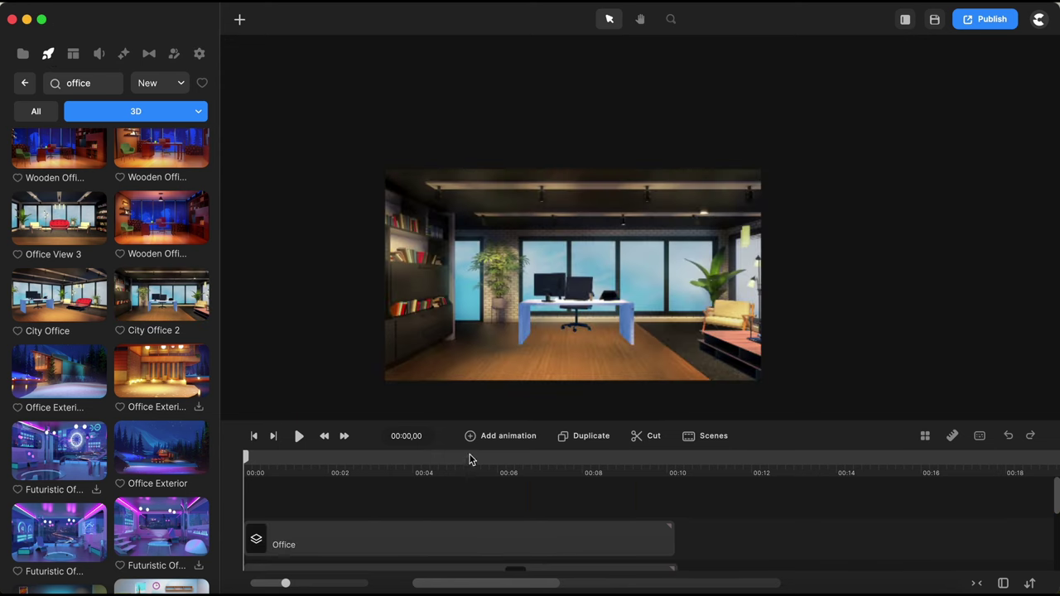
pyautogui.moveTo(478, 421); pyautogui.dragTo(480, 374)
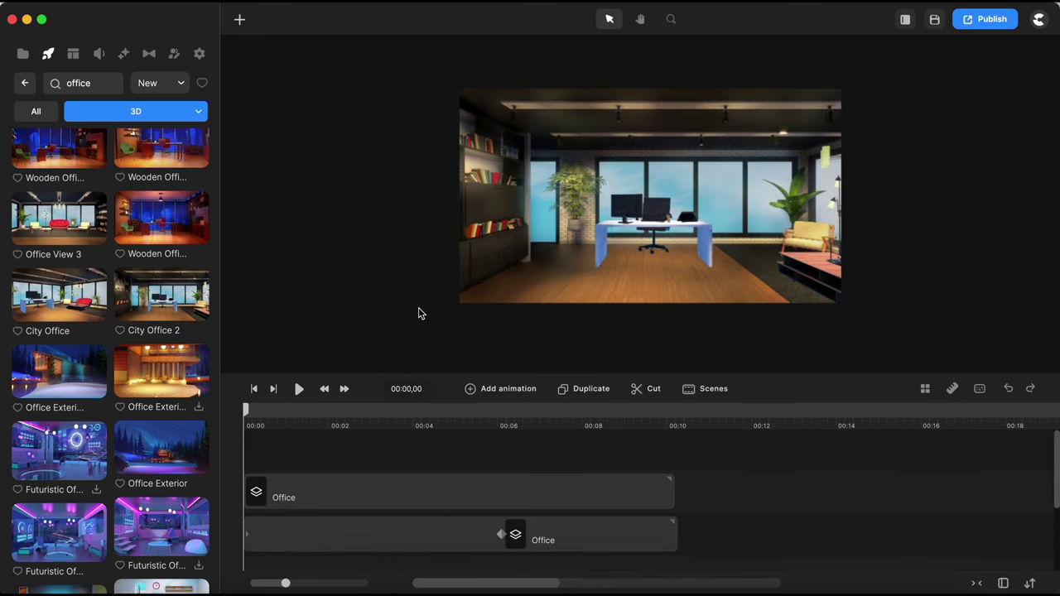
# Animate the City Office 2 clip's position, scale and rotation with Linear in-and-out easing.
pyautogui.click(520, 500)
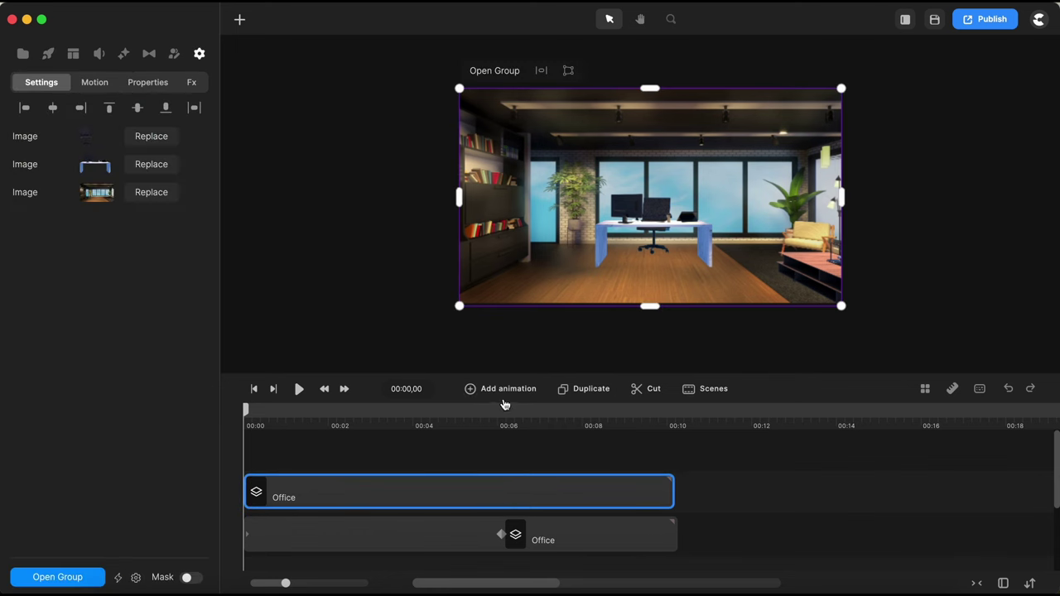
pyautogui.click(502, 390)
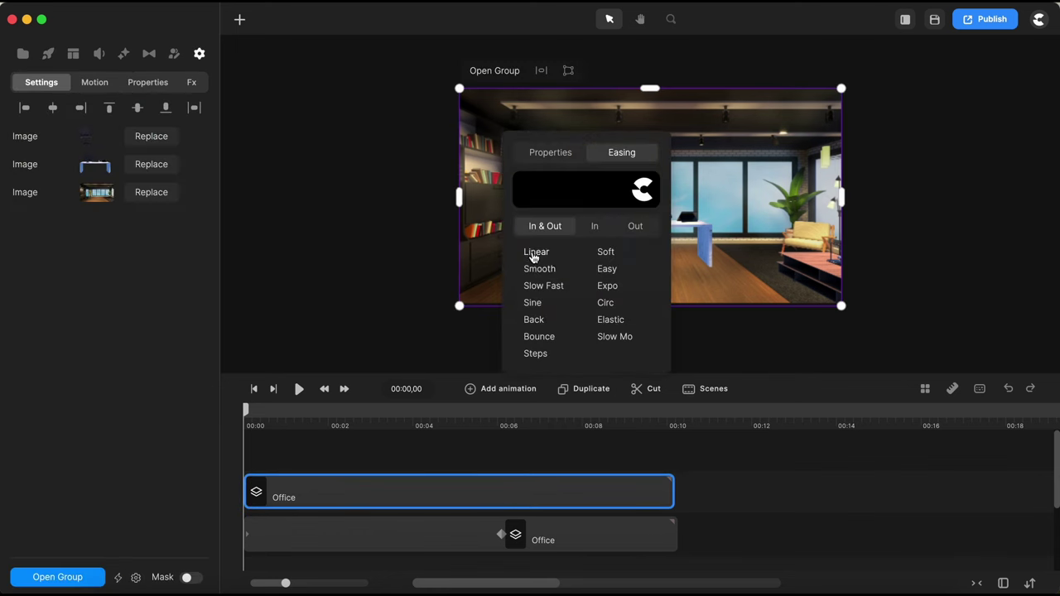
pyautogui.click(535, 254)
pyautogui.click(547, 151)
pyautogui.click(542, 179)
pyautogui.click(537, 195)
pyautogui.click(534, 232)
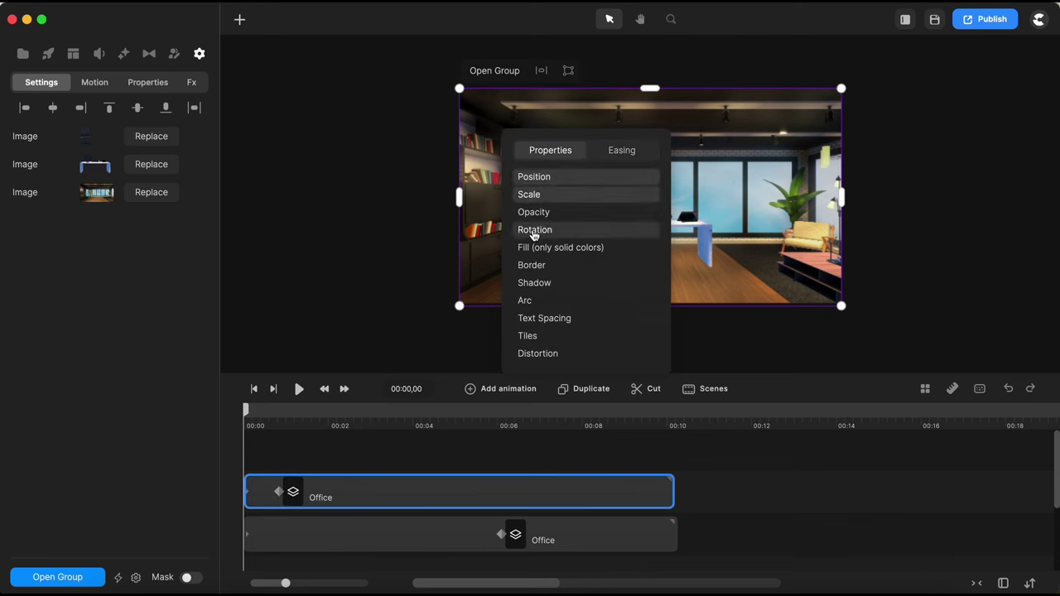
pyautogui.click(713, 489)
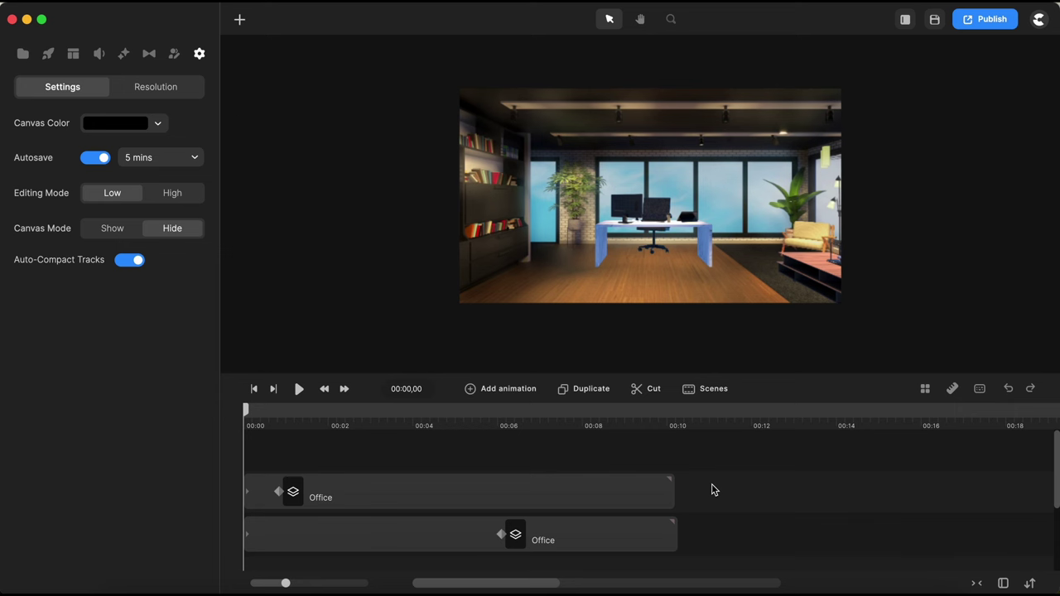
# Align the City Office 2 clip's animation keyframe with the other clip's keyframe at 00:06,03.
pyautogui.moveTo(279, 492)
pyautogui.mouseDown()
pyautogui.moveTo(488, 511)
pyautogui.moveTo(502, 538)
pyautogui.mouseUp()
pyautogui.click(502, 538)
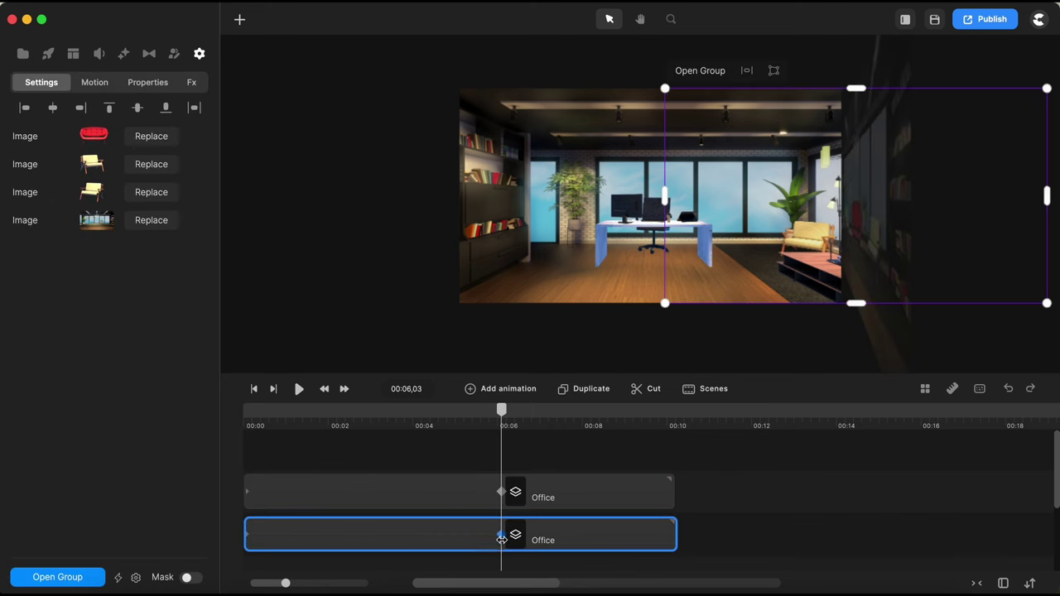
pyautogui.click(500, 493)
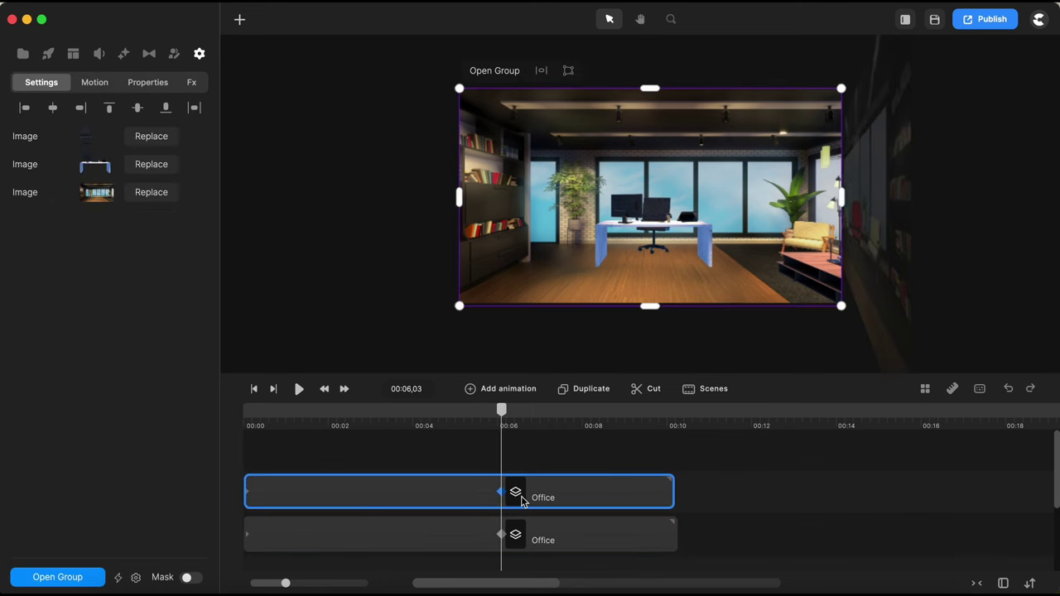
pyautogui.click(502, 537)
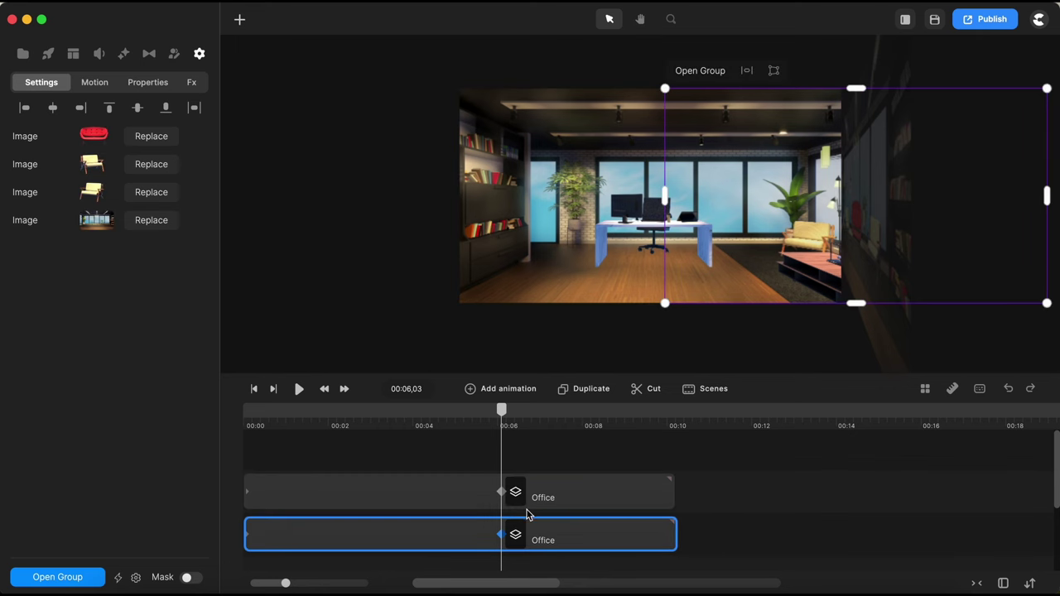
pyautogui.click(527, 512)
pyautogui.click(525, 503)
# At 00:00, move the City Office 2 room left of the sofa room and turn it around its Y axis in the positive direction.
pyautogui.click(306, 426)
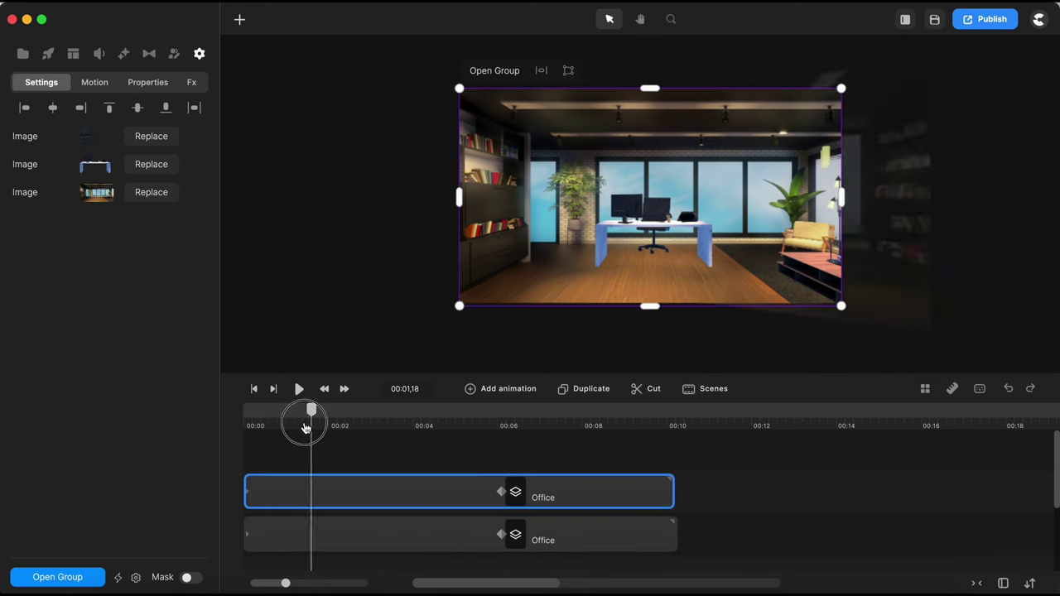
pyautogui.press('Home')
pyautogui.scroll(-3, 646, 286)
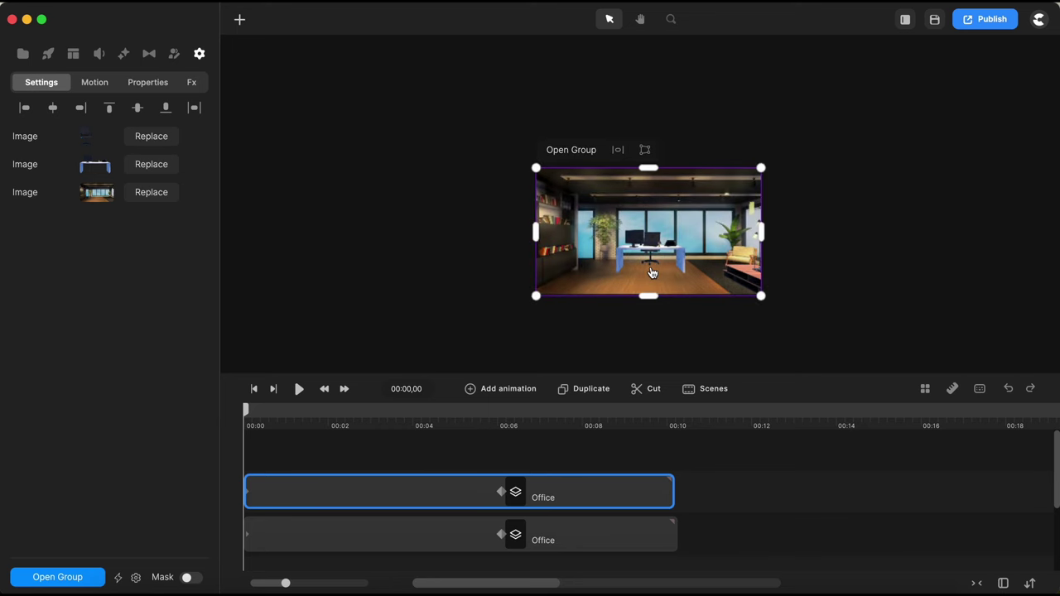
pyautogui.moveTo(652, 272); pyautogui.dragTo(522, 274)
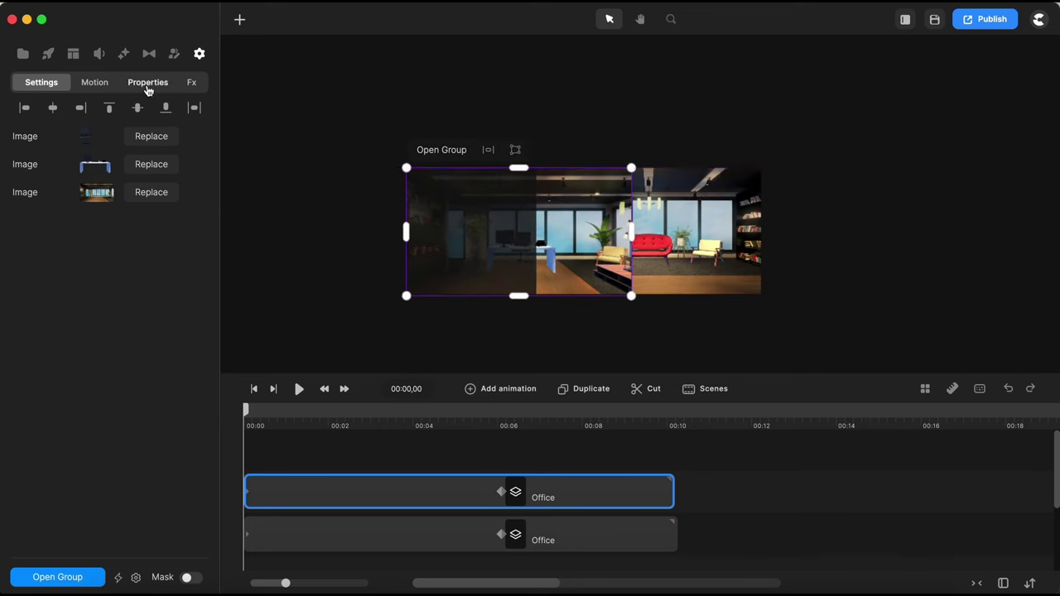
pyautogui.click(148, 87)
pyautogui.moveTo(180, 265); pyautogui.dragTo(187, 263)
# Check the transition between the two rooms, and move the Office View 3 clip to the track above City Office 2.
pyautogui.moveTo(253, 418); pyautogui.dragTo(395, 425)
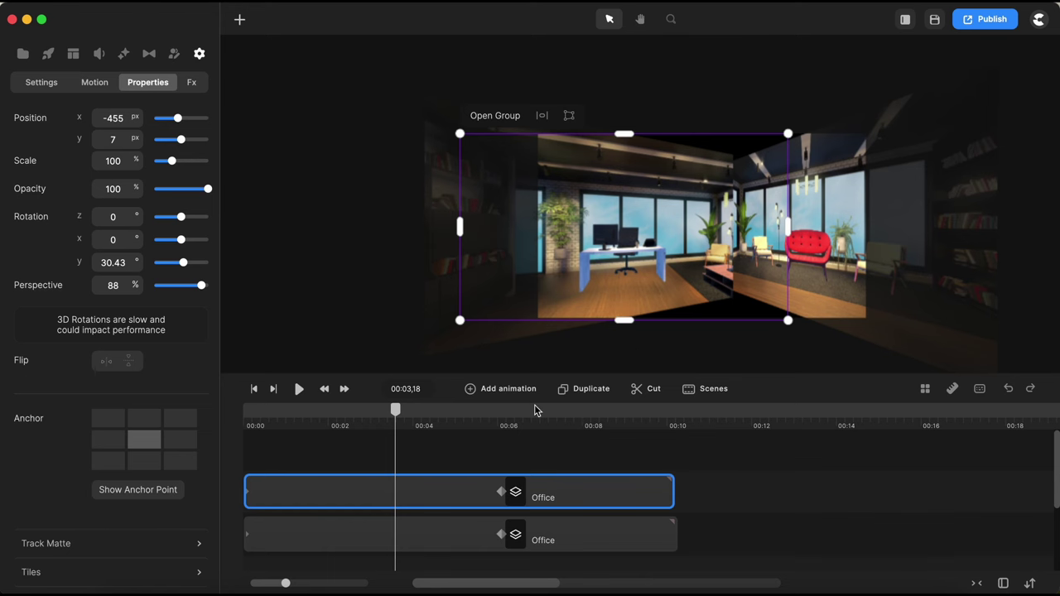
pyautogui.moveTo(399, 417); pyautogui.dragTo(267, 424)
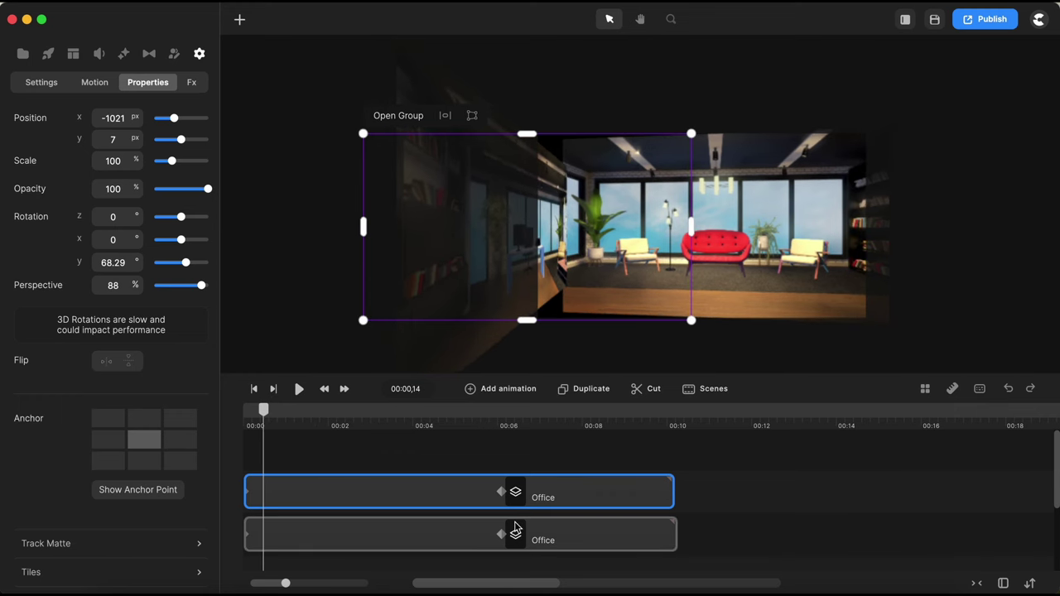
pyautogui.scroll(-1, 450, 513)
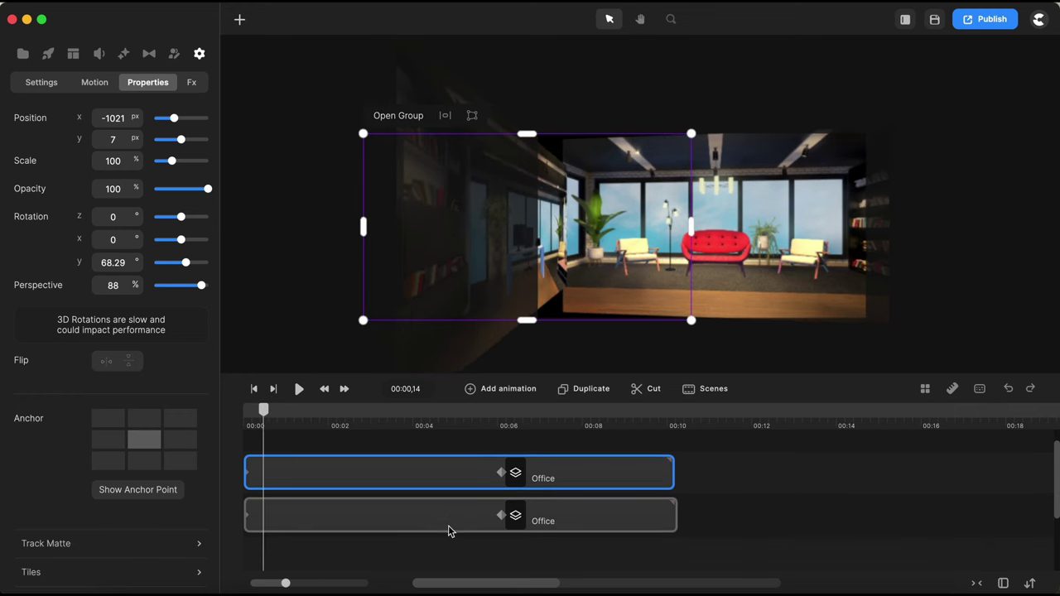
pyautogui.moveTo(539, 522); pyautogui.dragTo(533, 461)
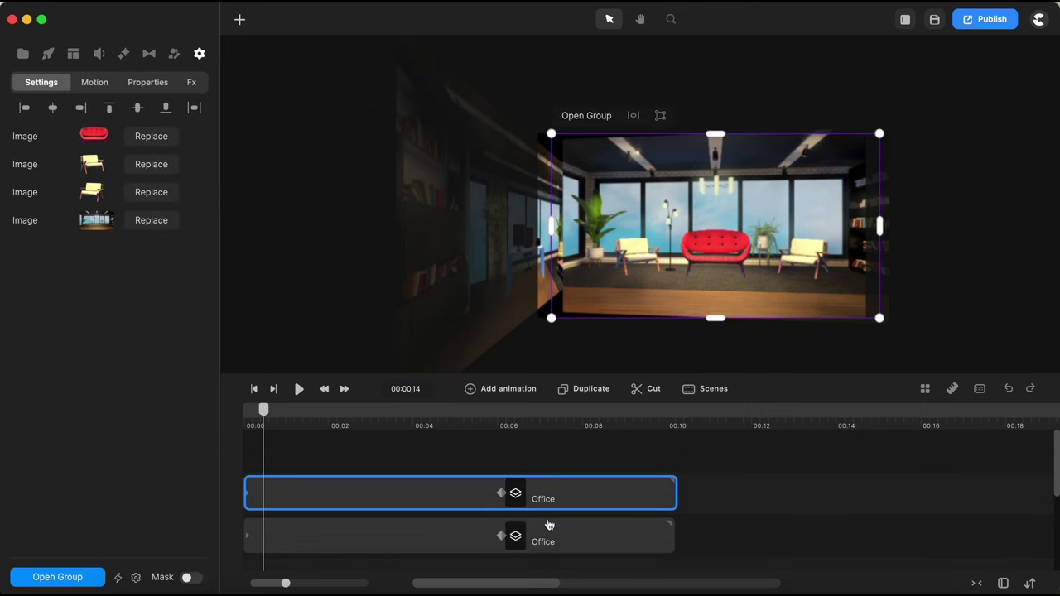
# Nudge the City Office 2 room slightly to the right on the canvas at 00:00,14.
pyautogui.click(557, 539)
pyautogui.click(455, 288)
pyautogui.moveTo(455, 287); pyautogui.dragTo(472, 286)
# At 00:06,03, enlarge the City Office 2 room from its upper-left corner past the canvas edge and check the motion around 00:04,27.
pyautogui.moveTo(264, 410); pyautogui.dragTo(500, 426)
pyautogui.click(585, 487)
pyautogui.click(571, 545)
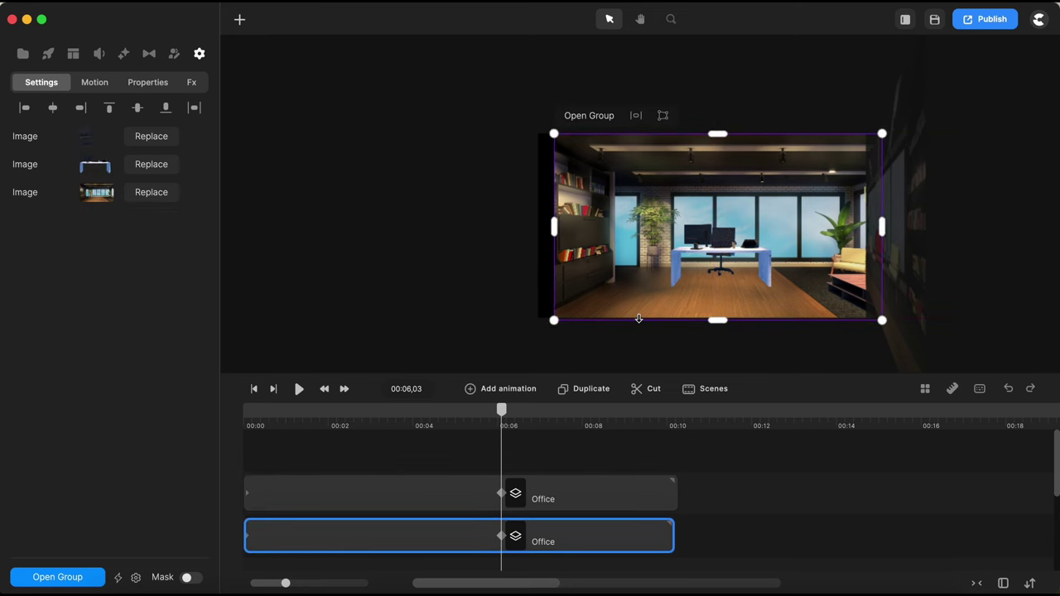
pyautogui.moveTo(554, 133); pyautogui.dragTo(519, 122)
pyautogui.moveTo(501, 414); pyautogui.dragTo(448, 469)
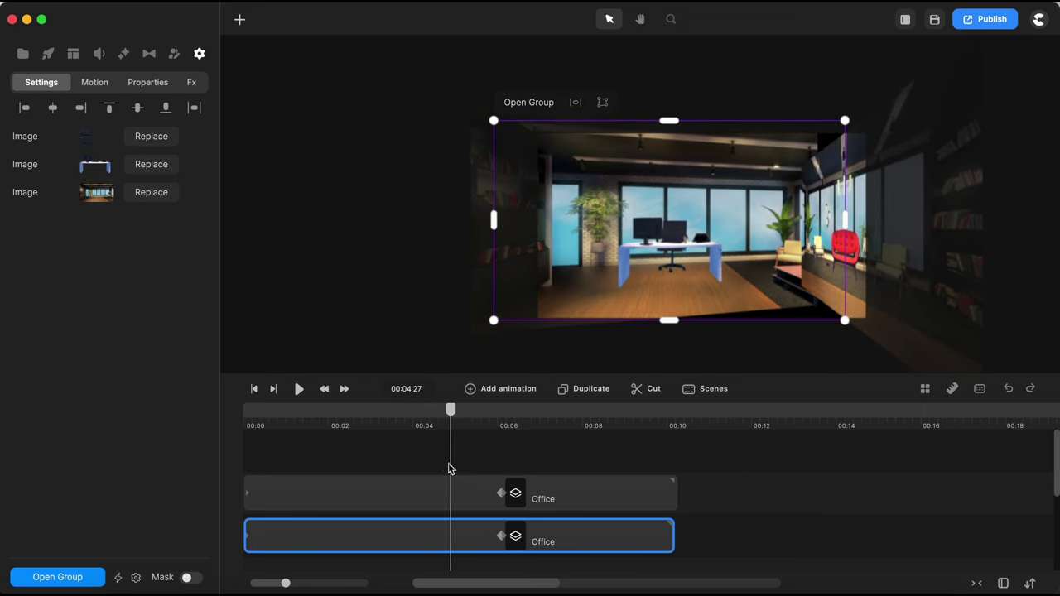
pyautogui.moveTo(451, 414); pyautogui.dragTo(502, 414)
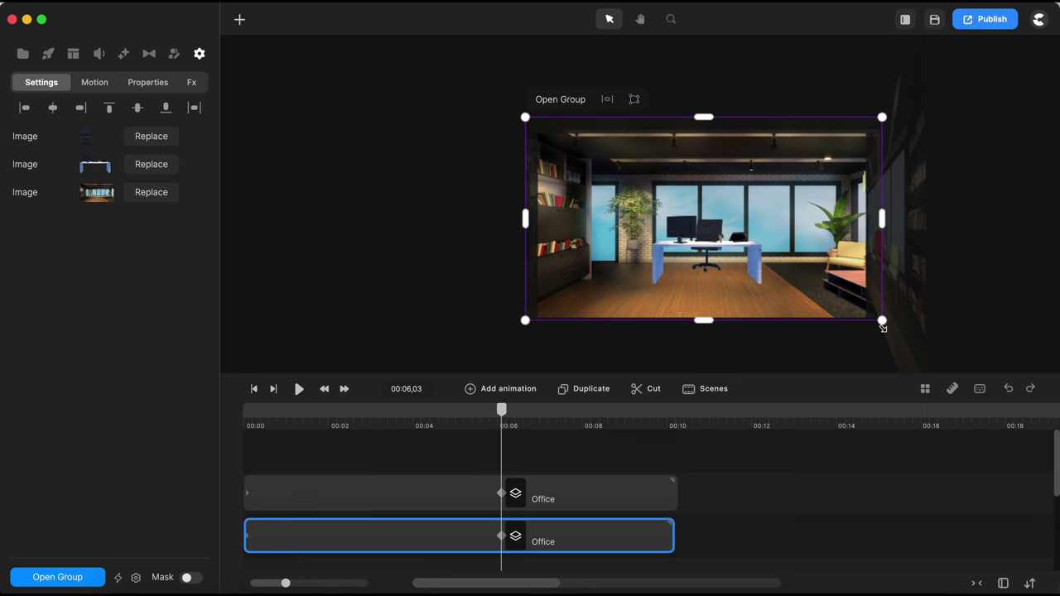
# Enlarge the City Office 2 room further from its lower-right corner at 00:06,03 and review the transition at 00:04,17.
pyautogui.moveTo(883, 320); pyautogui.dragTo(949, 331)
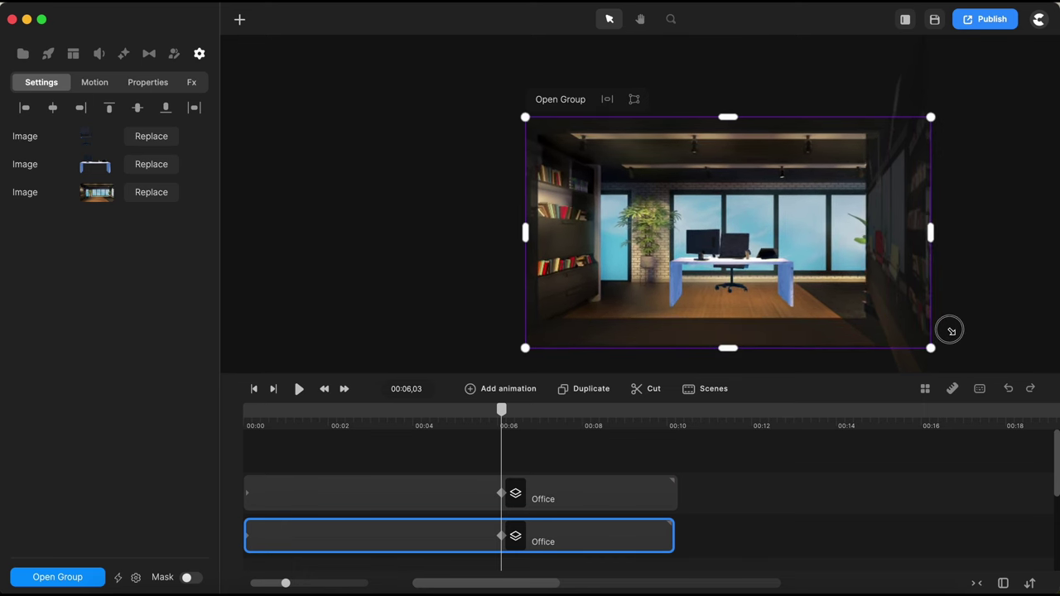
pyautogui.click(503, 413)
pyautogui.moveTo(479, 420); pyautogui.dragTo(436, 418)
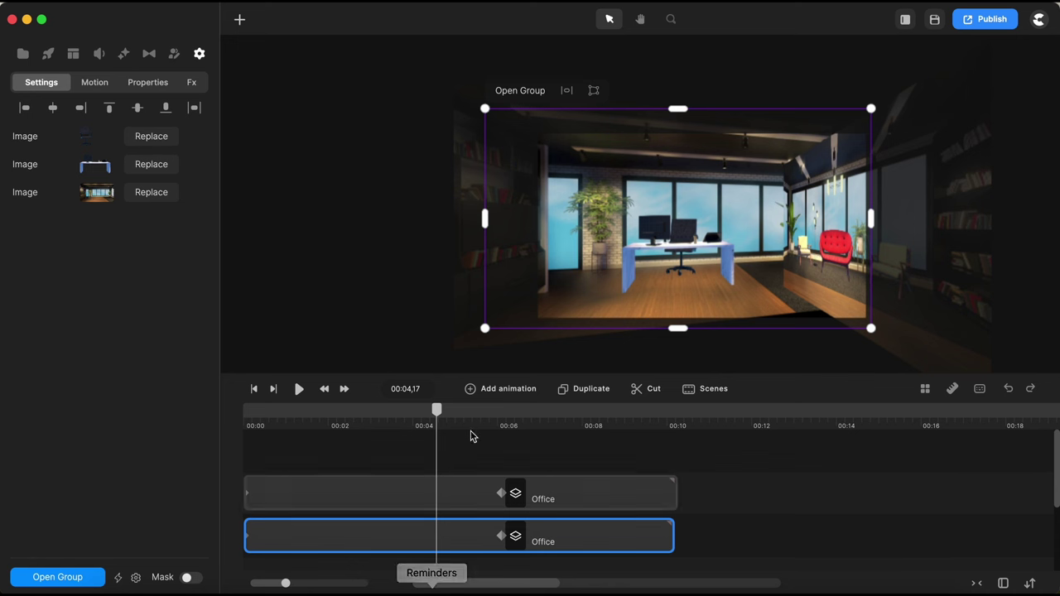
# Trim the end of the red-sofa room's clip back to its keyframe at 00:06,03 and check the frame at 00:06,29.
pyautogui.moveTo(437, 411); pyautogui.dragTo(246, 477)
pyautogui.moveTo(246, 412); pyautogui.dragTo(503, 426)
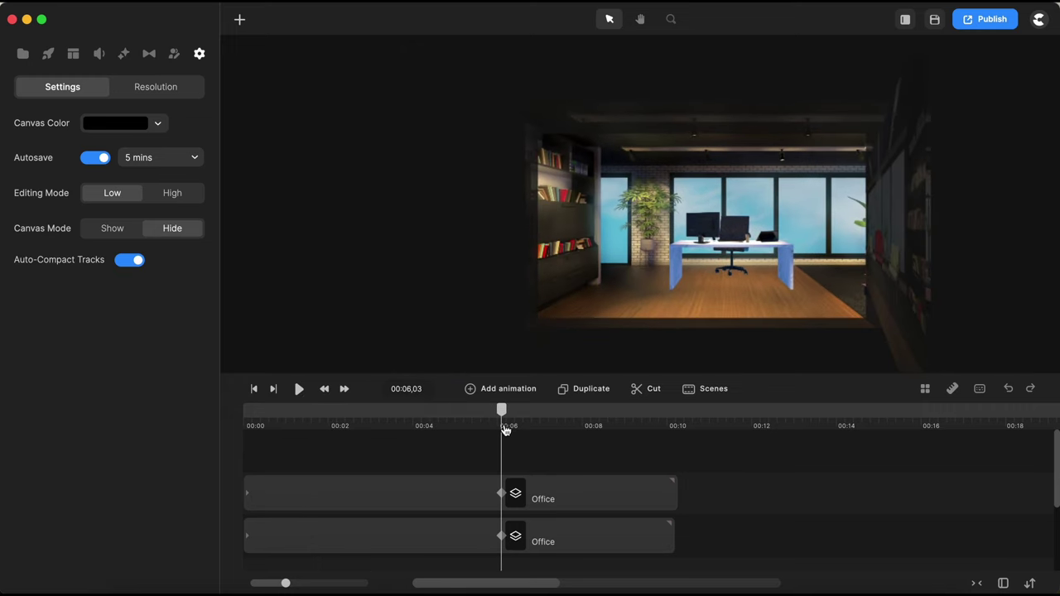
pyautogui.click(638, 503)
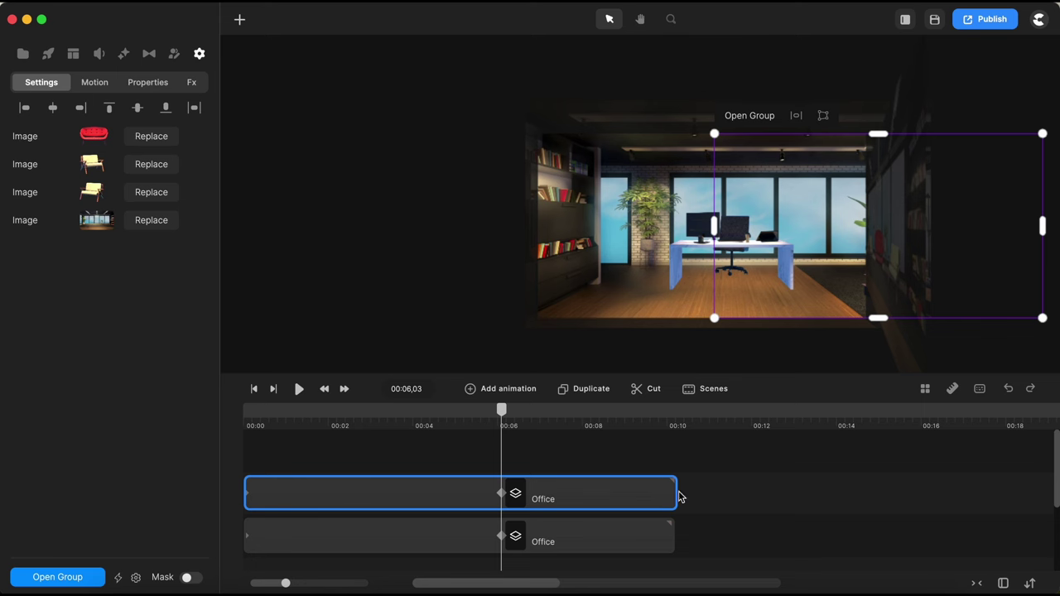
pyautogui.moveTo(676, 494); pyautogui.dragTo(501, 496)
pyautogui.moveTo(509, 417); pyautogui.dragTo(541, 429)
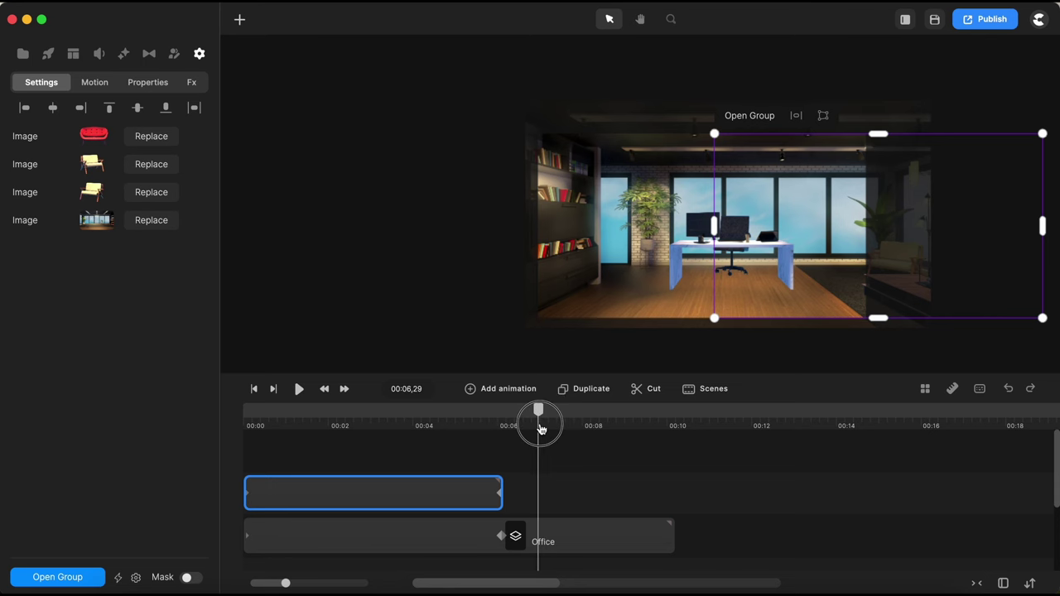
pyautogui.click(635, 468)
# Open the City Office 2 group and delete its Desk and Chair layers.
pyautogui.doubleClick(584, 535)
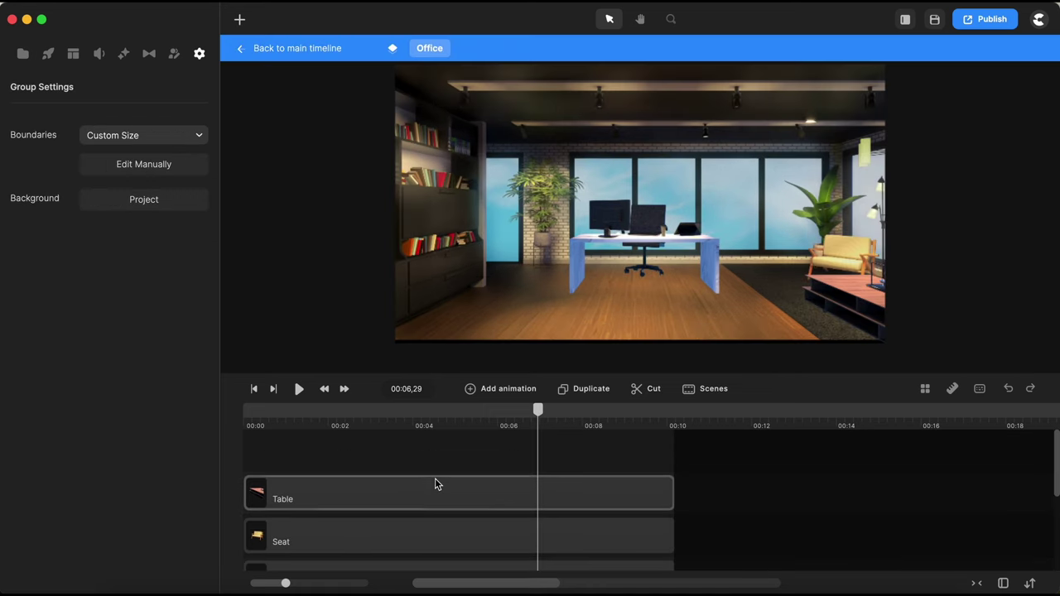
pyautogui.scroll(-1, 403, 497)
pyautogui.click(403, 474)
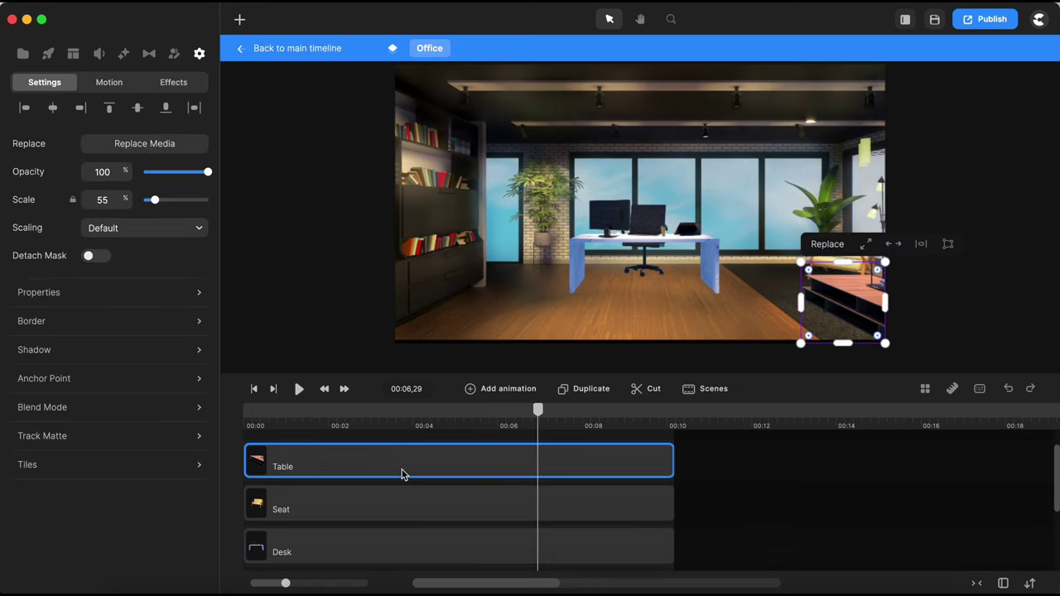
pyautogui.click(391, 510)
pyautogui.scroll(-1, 391, 510)
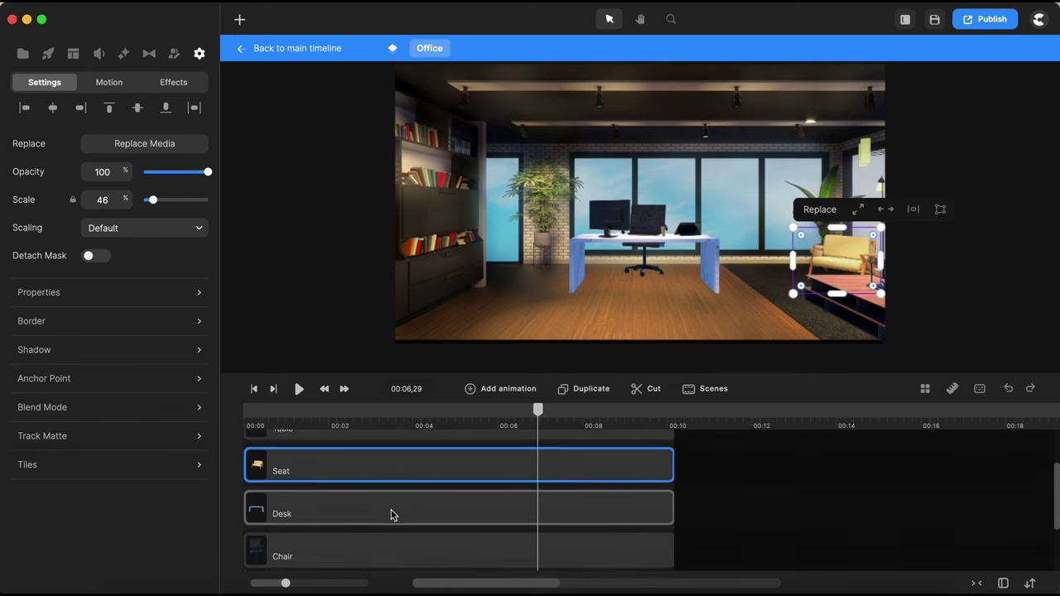
pyautogui.click(391, 508)
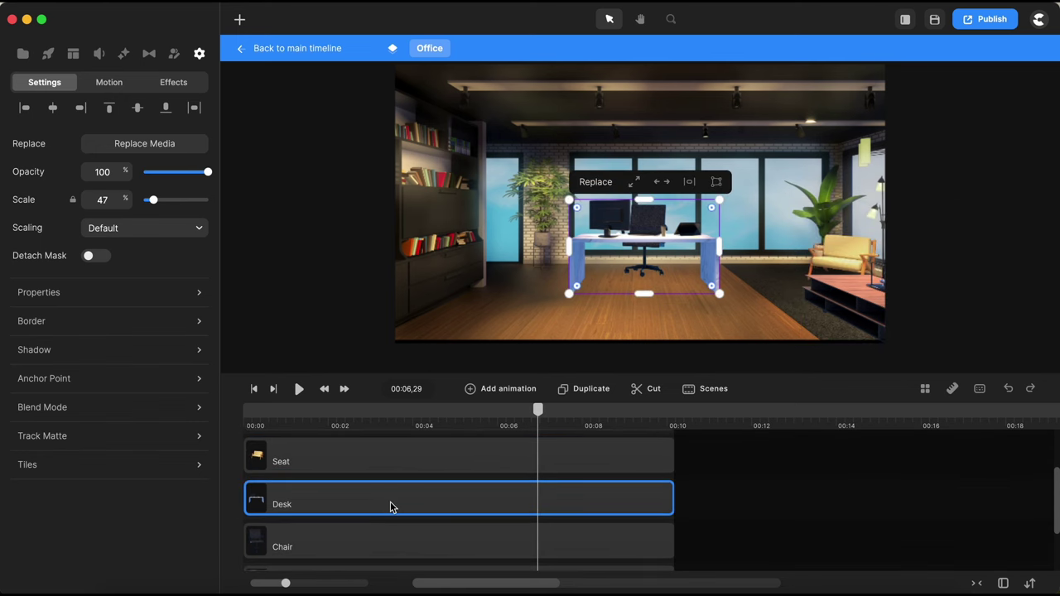
pyautogui.press('Delete')
pyautogui.click(385, 510)
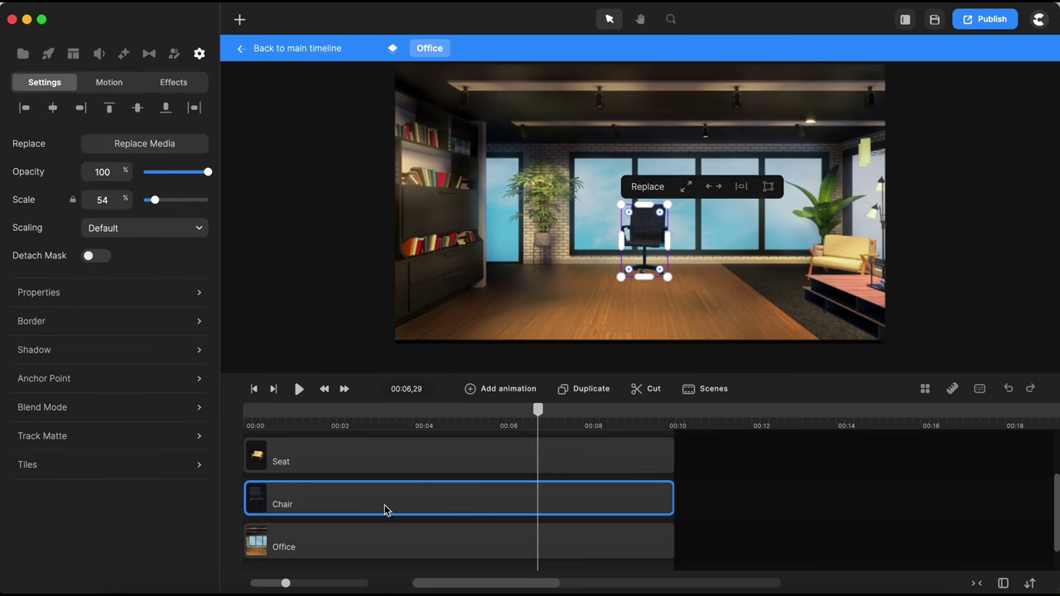
pyautogui.press('Delete')
pyautogui.scroll(2, 390, 501)
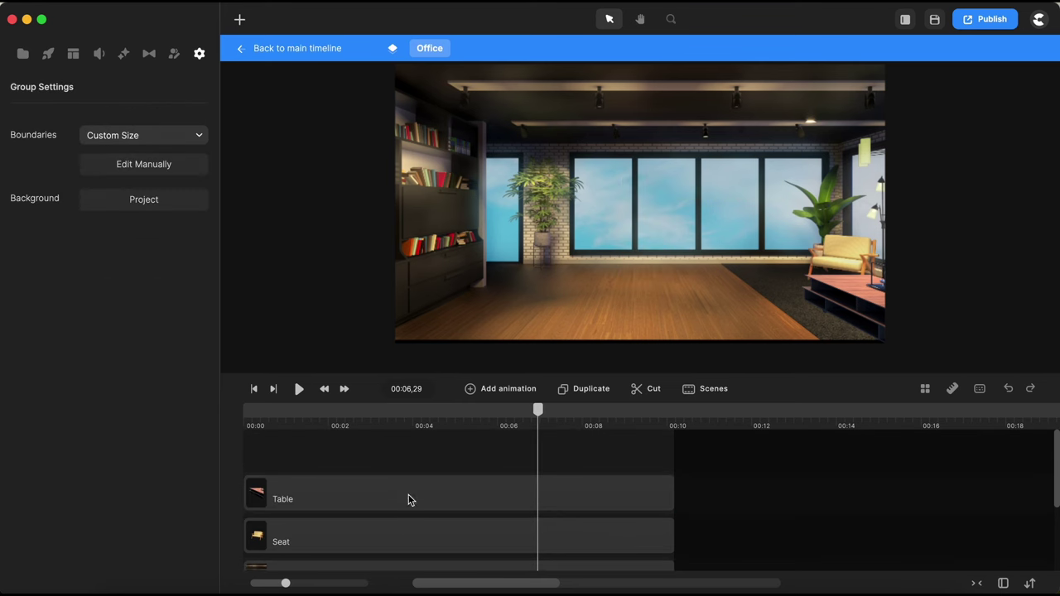
# Return to the main timeline and check the room transition from the start to 00:02,28.
pyautogui.click(306, 56)
pyautogui.click(254, 389)
pyautogui.moveTo(245, 432); pyautogui.dragTo(371, 425)
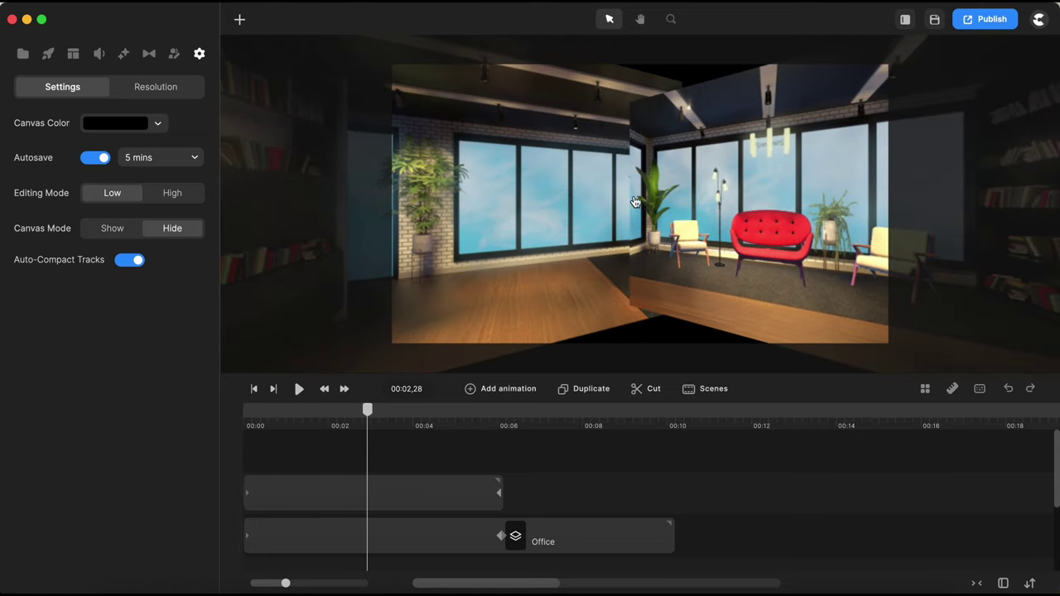
# Add a square at 00:00 and reshape it into a tall narrow strip over the left edge of the red-sofa room.
pyautogui.moveTo(367, 411); pyautogui.dragTo(245, 431)
pyautogui.click(240, 20)
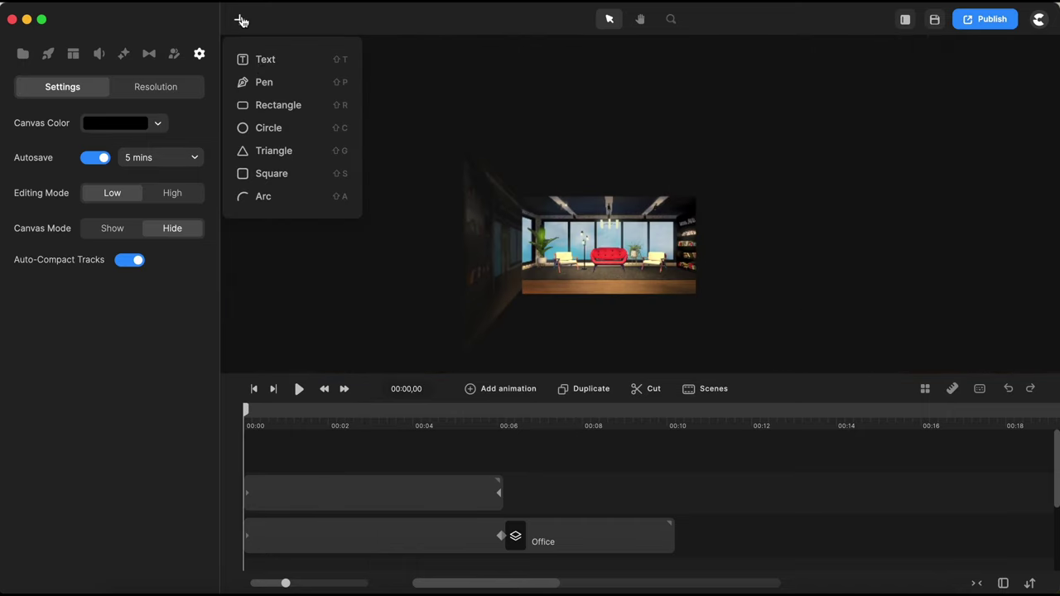
pyautogui.click(258, 173)
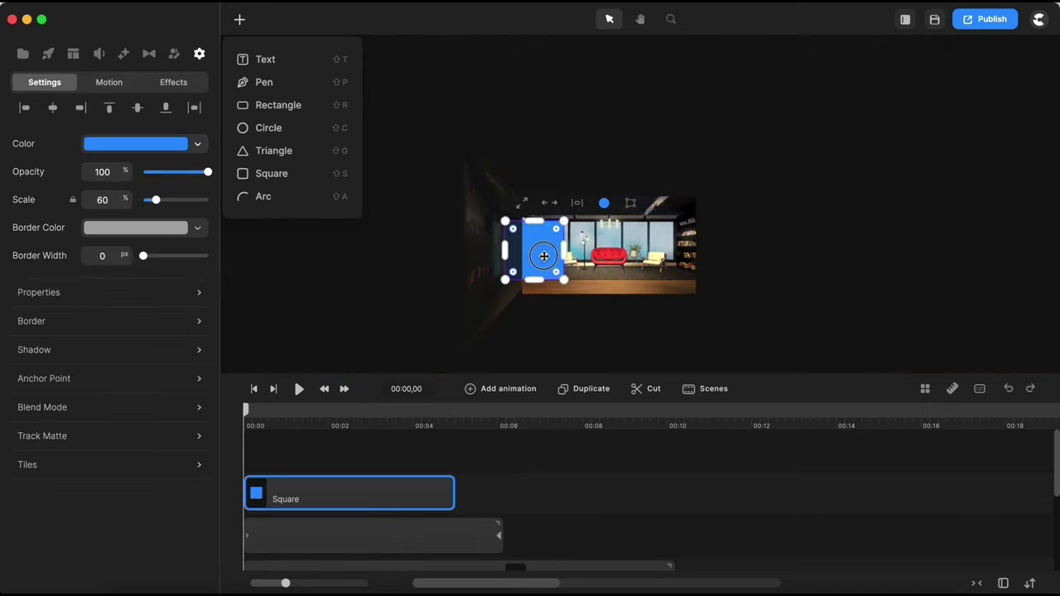
pyautogui.moveTo(540, 254)
pyautogui.mouseDown()
pyautogui.moveTo(523, 253)
pyautogui.moveTo(534, 248)
pyautogui.moveTo(527, 283)
pyautogui.moveTo(527, 265)
pyautogui.mouseUp()
pyautogui.scroll(5, 527, 265)
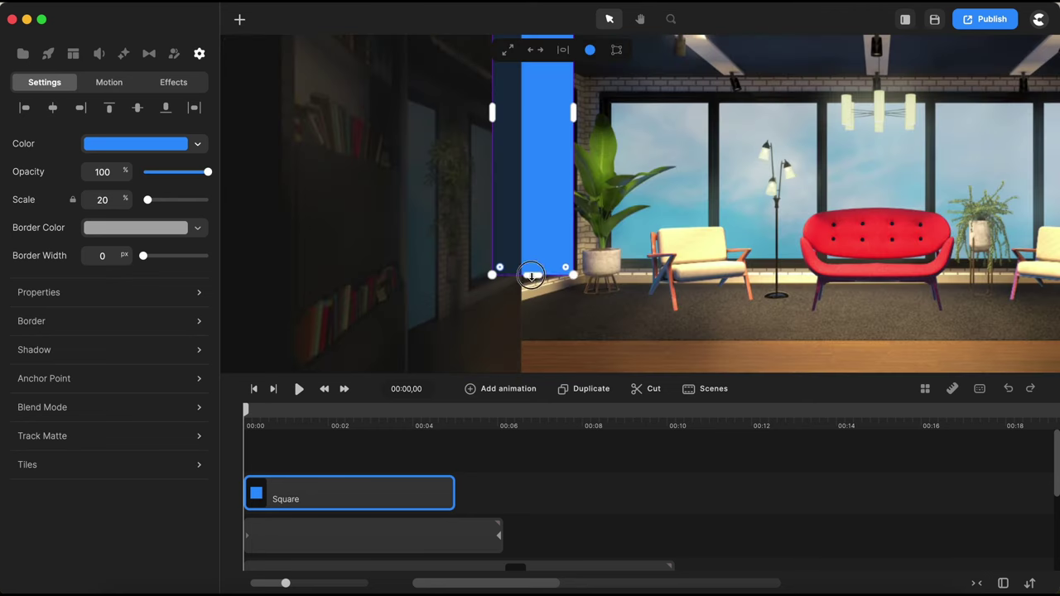
pyautogui.scroll(-1, 538, 247)
pyautogui.moveTo(509, 165); pyautogui.dragTo(494, 165)
pyautogui.scroll(-2, 547, 184)
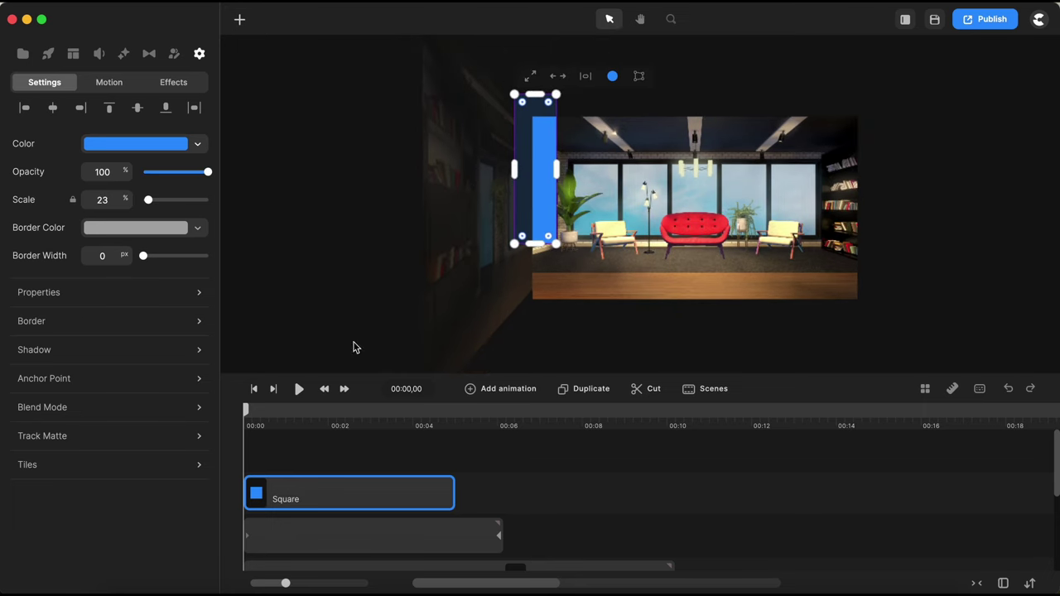
# Extend the Square clip to about 00:10, level with the City Office 2 clip, and set its opacity to 68%.
pyautogui.moveTo(455, 497); pyautogui.dragTo(674, 497)
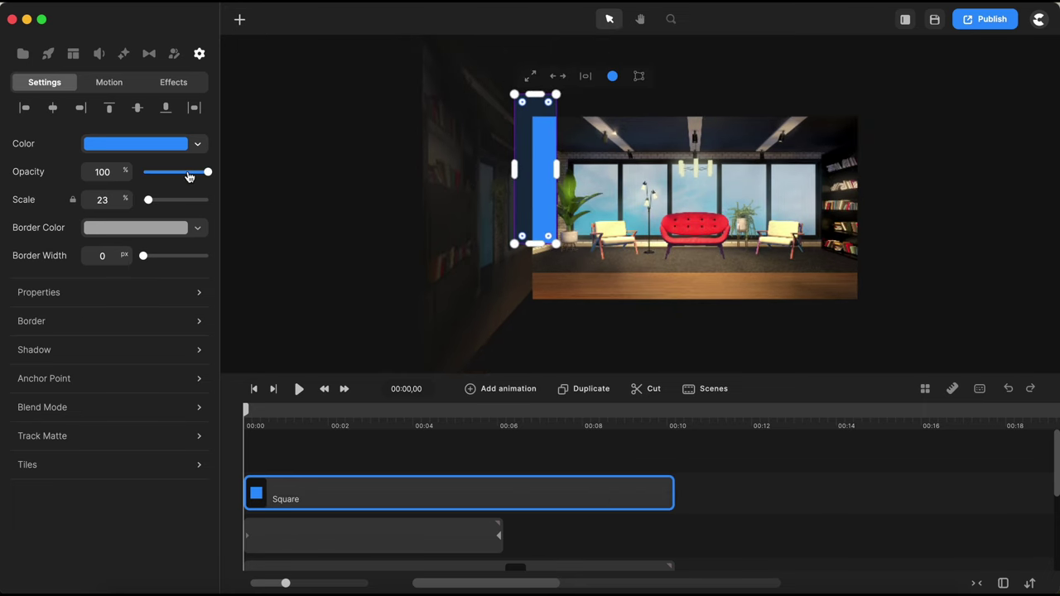
pyautogui.moveTo(205, 170); pyautogui.dragTo(186, 171)
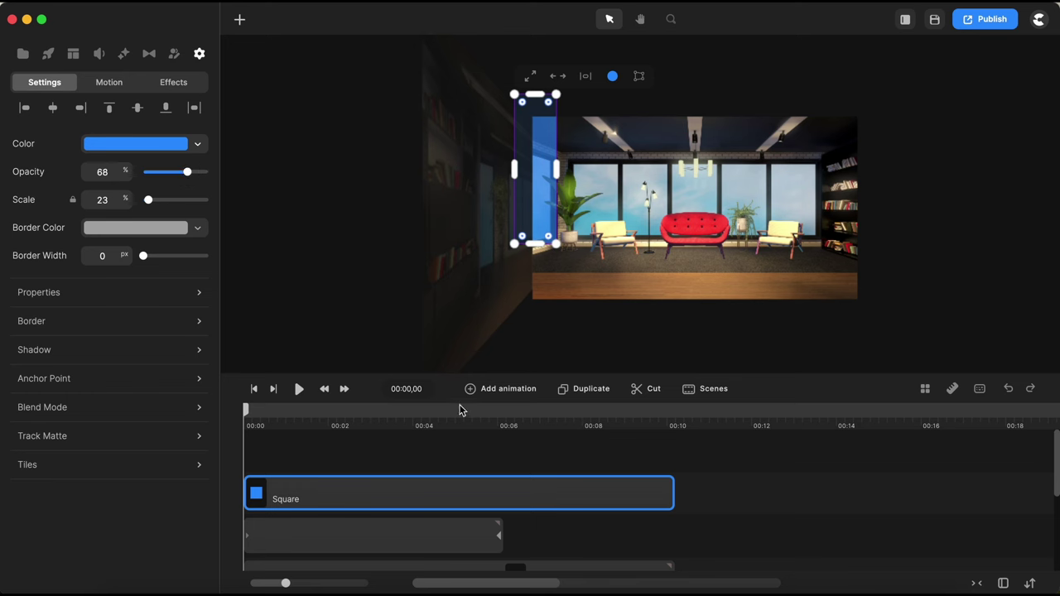
# Add a Linear animation of Position, Scale and Rotation to the square, with its end keyframe at 00:06,02.
pyautogui.click(507, 388)
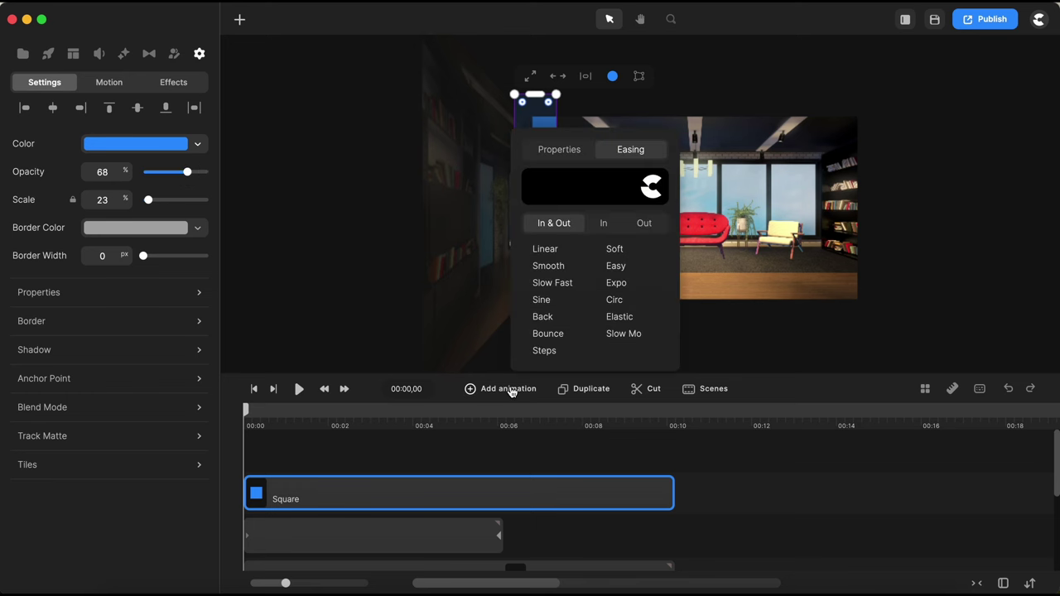
pyautogui.click(545, 249)
pyautogui.click(560, 149)
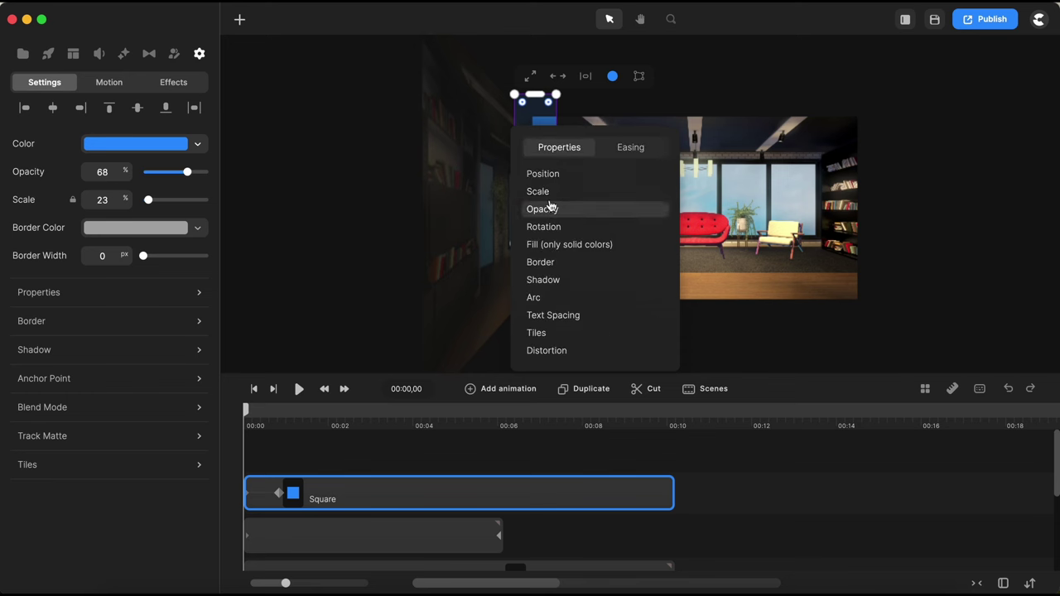
pyautogui.click(545, 175)
pyautogui.click(542, 193)
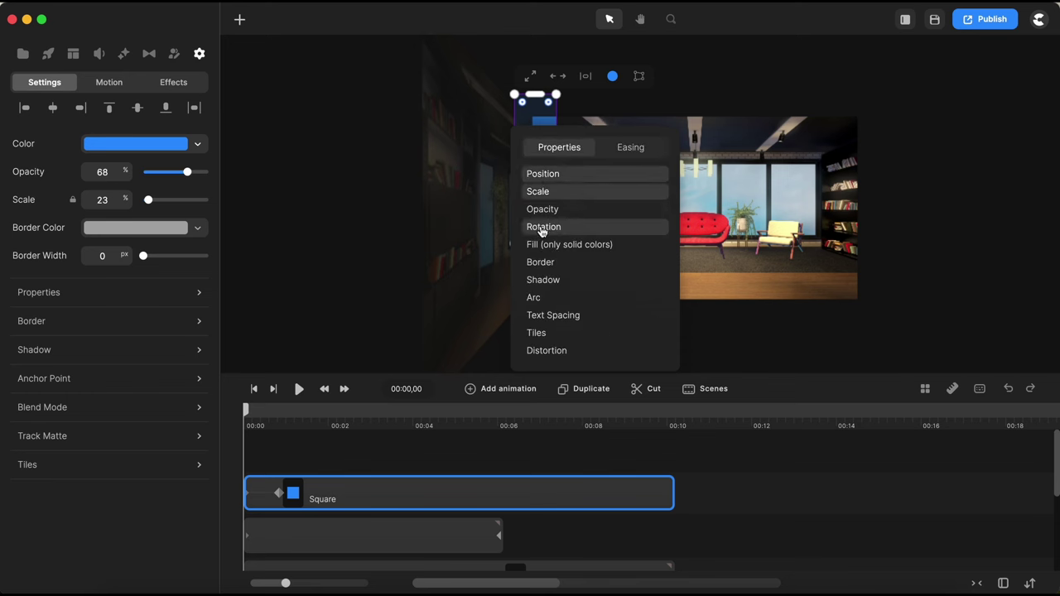
pyautogui.moveTo(277, 493); pyautogui.dragTo(499, 507)
pyautogui.click(501, 492)
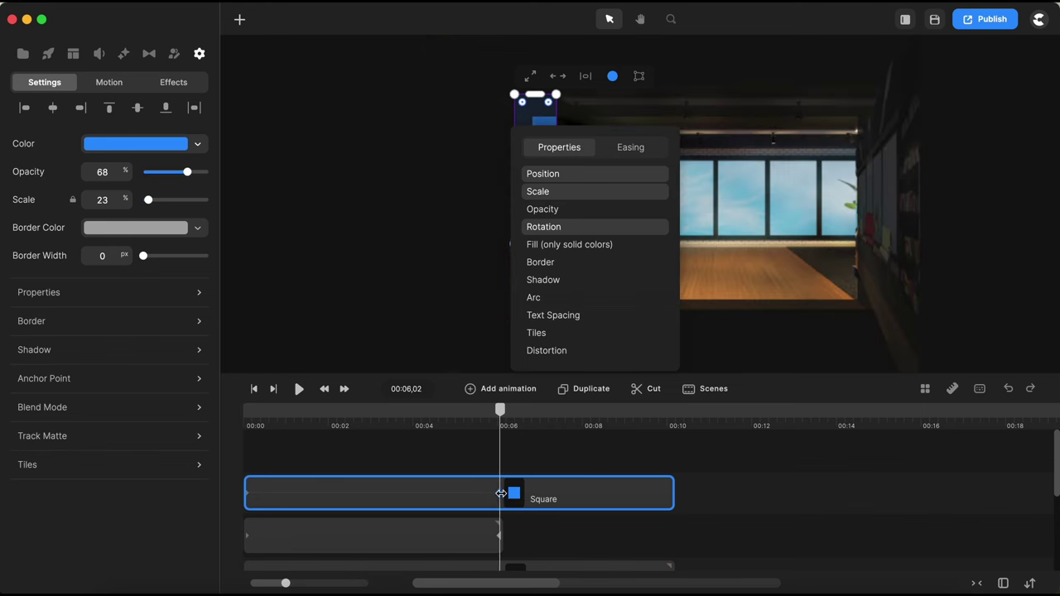
# At the 00:06,02 keyframe, move the square horizontally to the room's right edge and check its motion at 00:02,22.
pyautogui.click(696, 503)
pyautogui.click(501, 495)
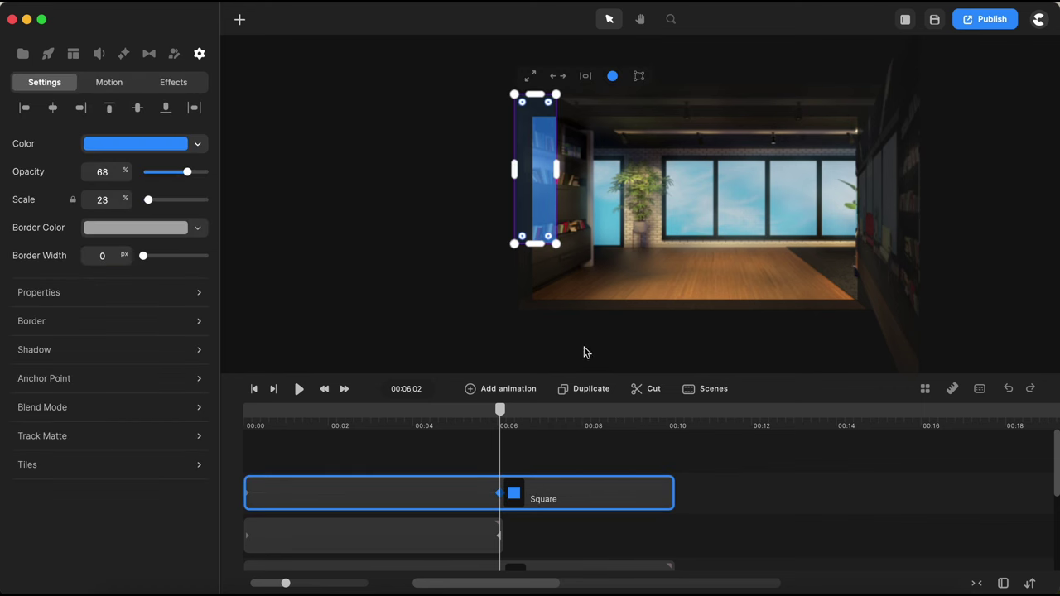
pyautogui.moveTo(536, 178); pyautogui.dragTo(861, 178)
pyautogui.moveTo(499, 411); pyautogui.dragTo(360, 435)
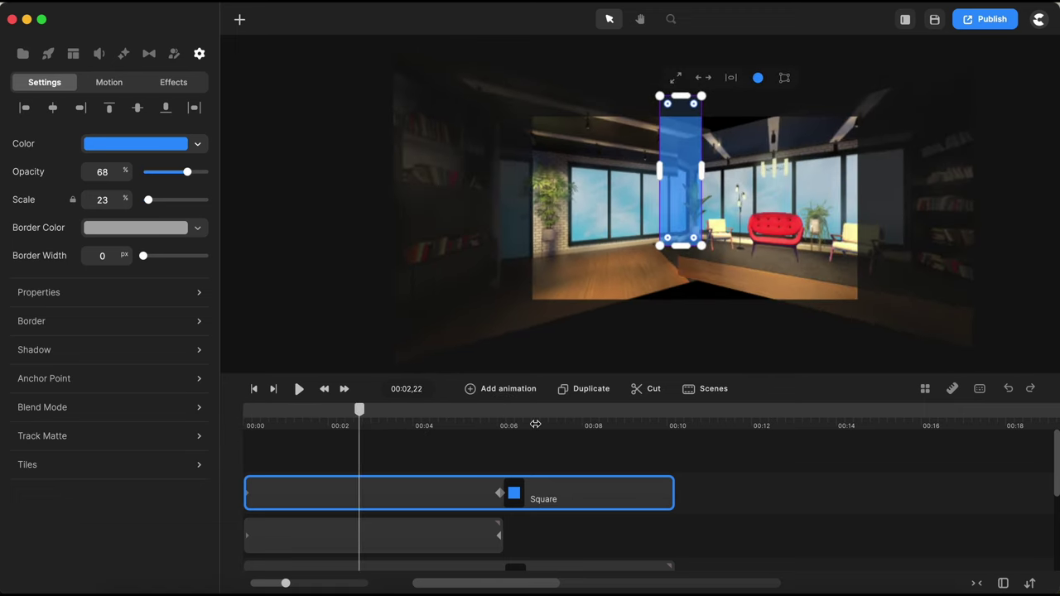
# Apply a Blur effect to the square with a strength of 185.
pyautogui.click(123, 53)
pyautogui.scroll(-5, 123, 168)
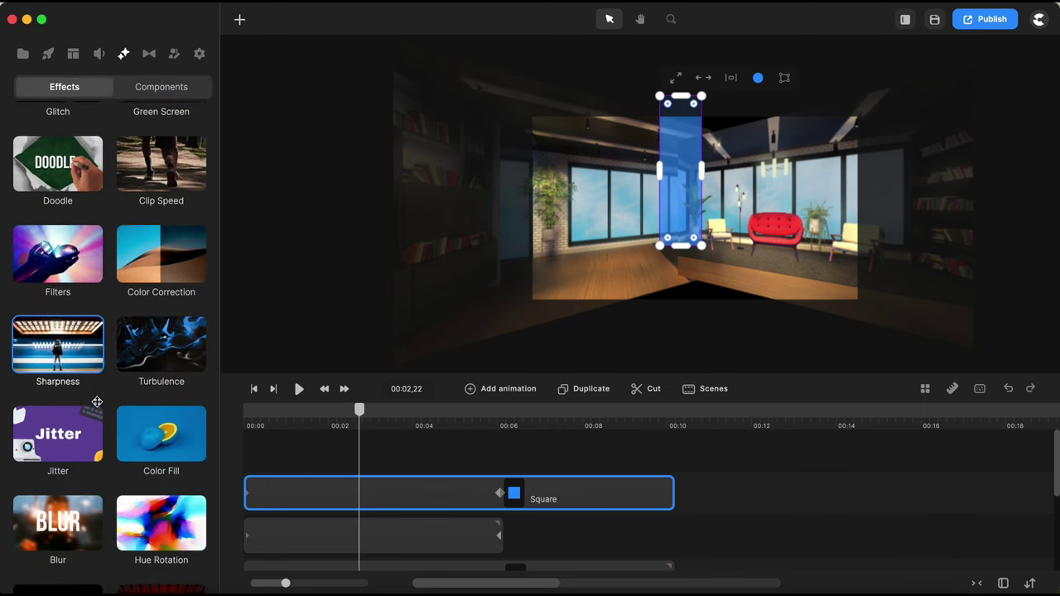
pyautogui.moveTo(53, 251); pyautogui.dragTo(379, 475)
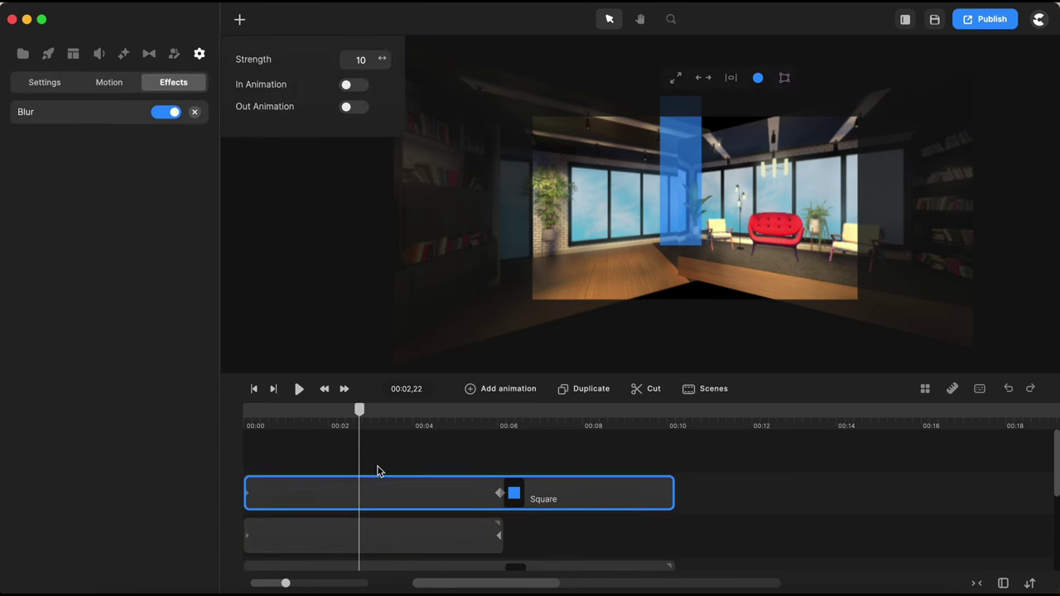
pyautogui.moveTo(379, 60); pyautogui.dragTo(394, 65)
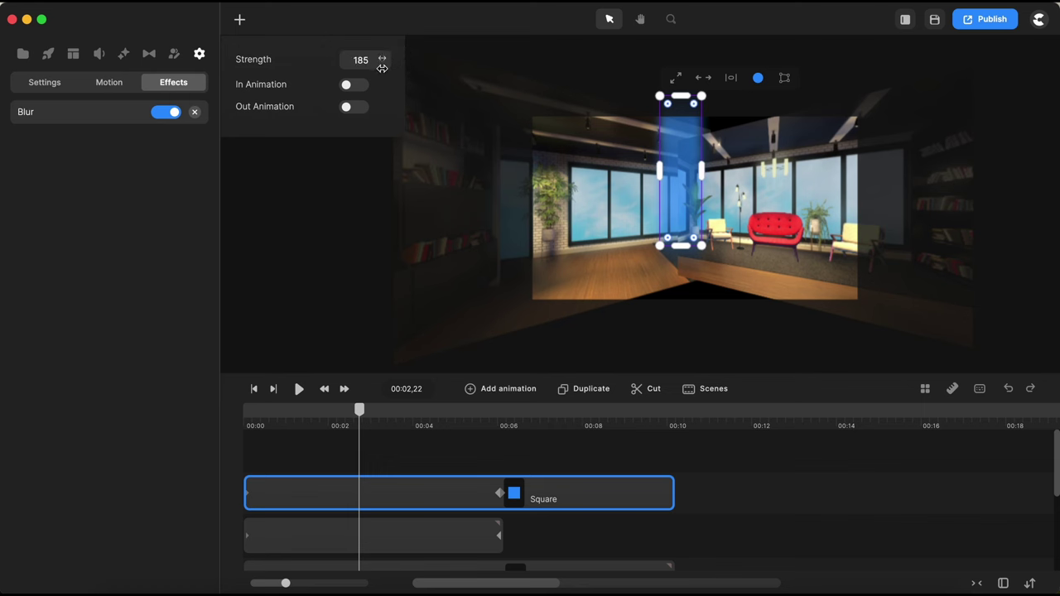
# Apply a Feather effect to the square with a feather strength of 12%.
pyautogui.click(124, 53)
pyautogui.scroll(-3, 94, 379)
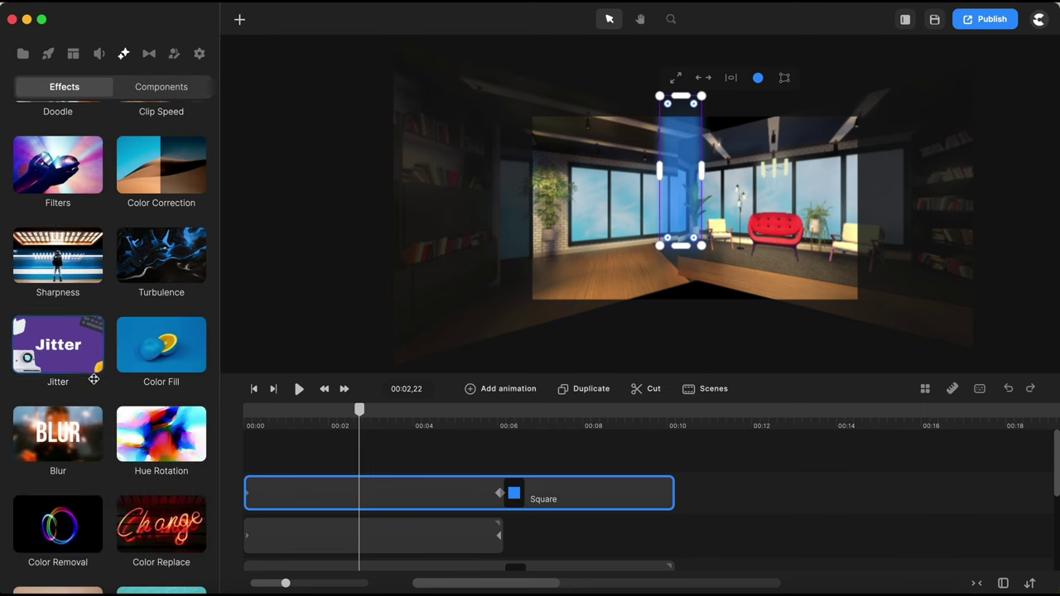
pyautogui.scroll(-3, 50, 462)
pyautogui.moveTo(58, 434); pyautogui.dragTo(376, 492)
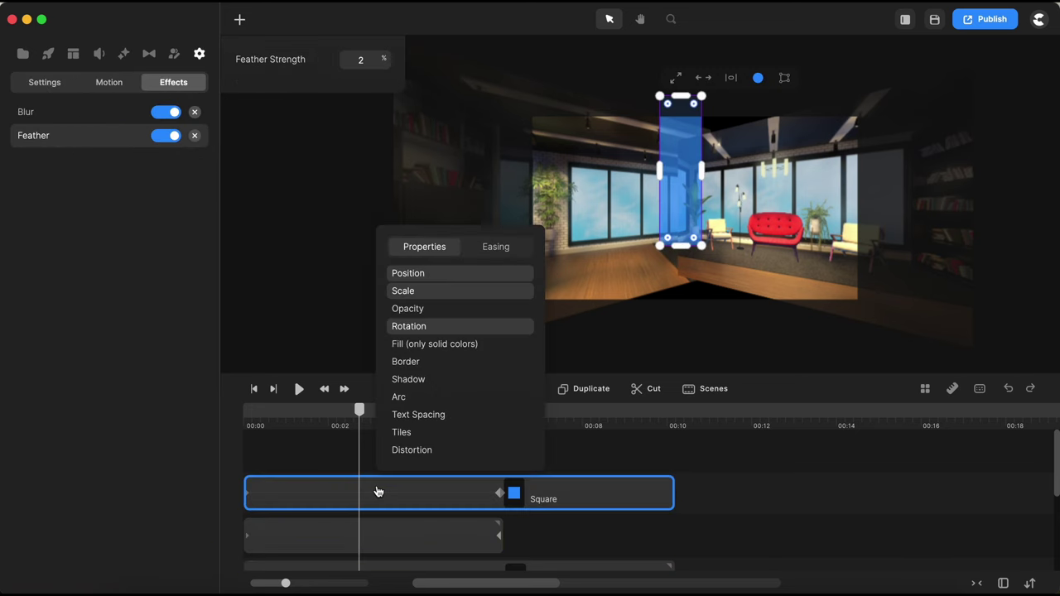
pyautogui.moveTo(382, 59); pyautogui.dragTo(389, 59)
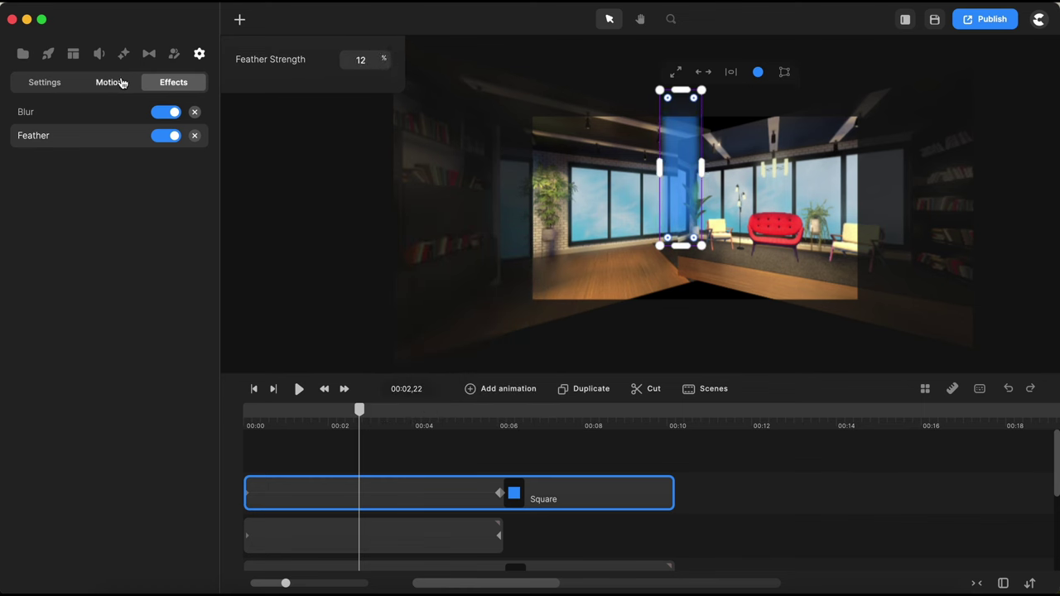
# Set the square's opacity to 100% and fill it with the light blue 8cbdd4 sampled from the office window.
pyautogui.click(44, 83)
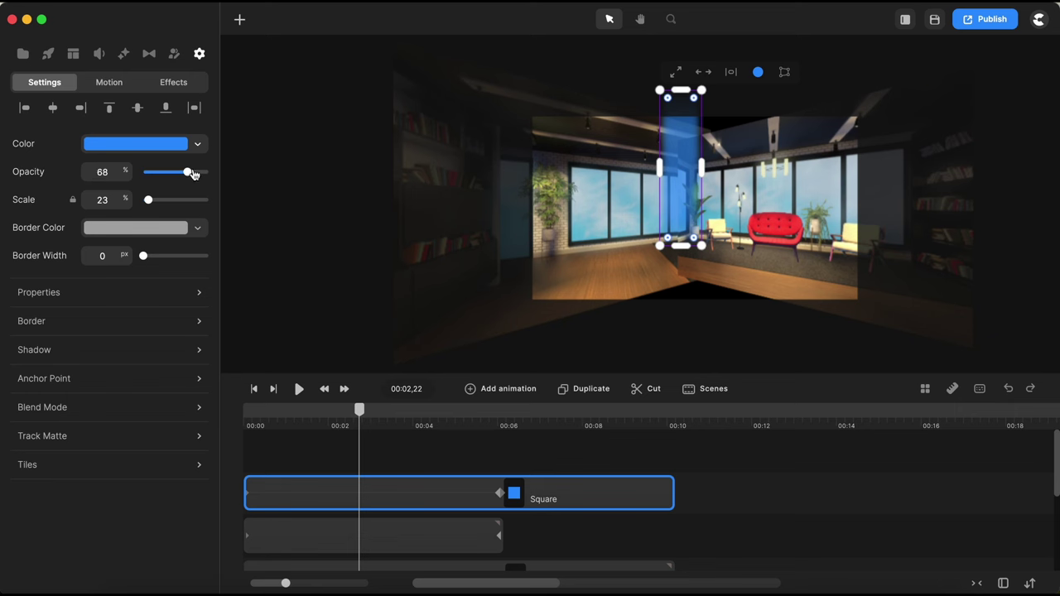
pyautogui.moveTo(189, 172); pyautogui.dragTo(222, 173)
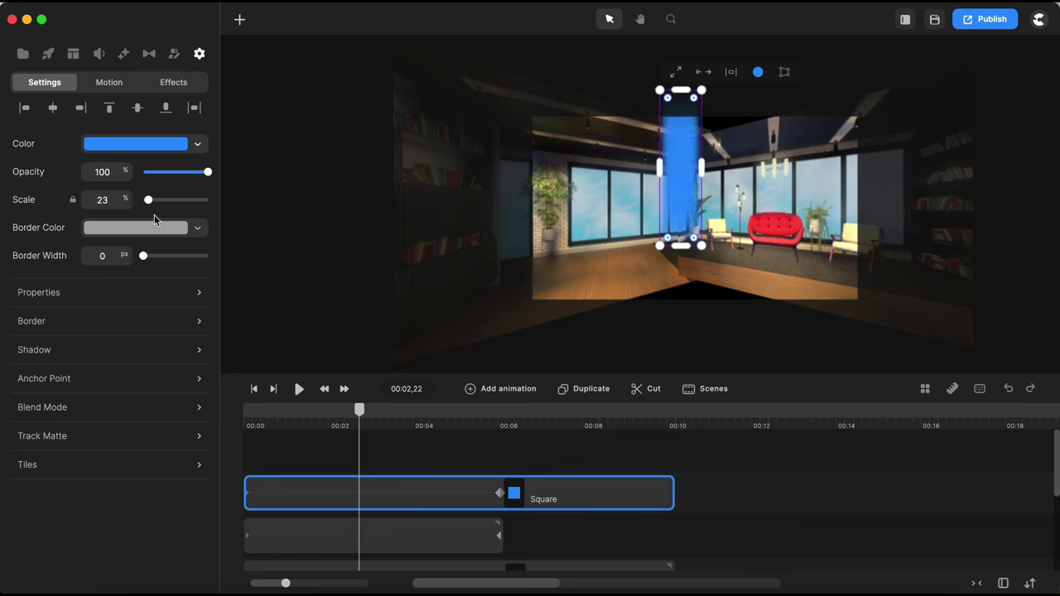
pyautogui.click(163, 145)
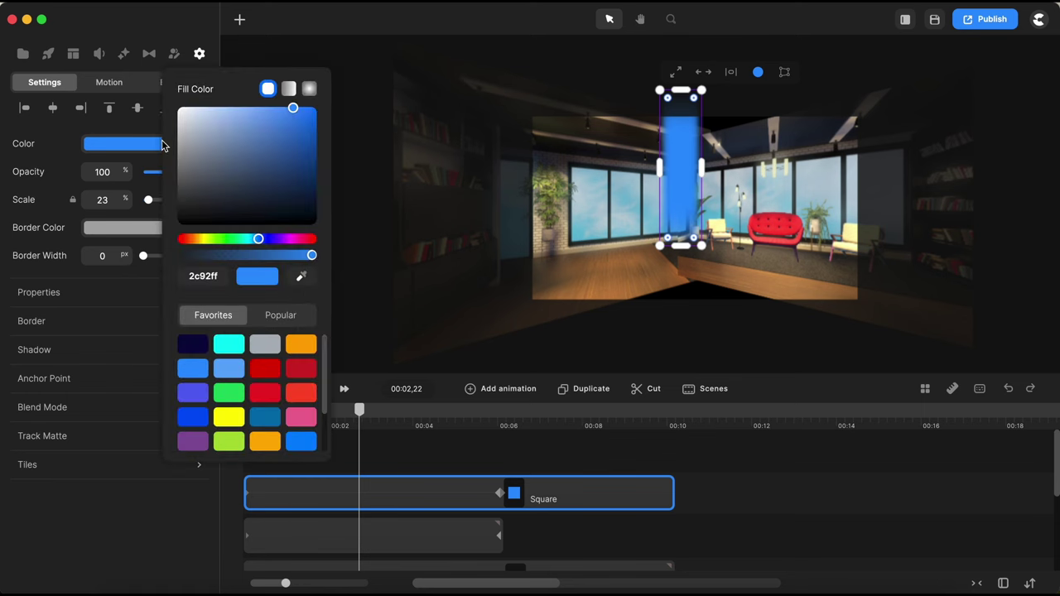
pyautogui.click(301, 279)
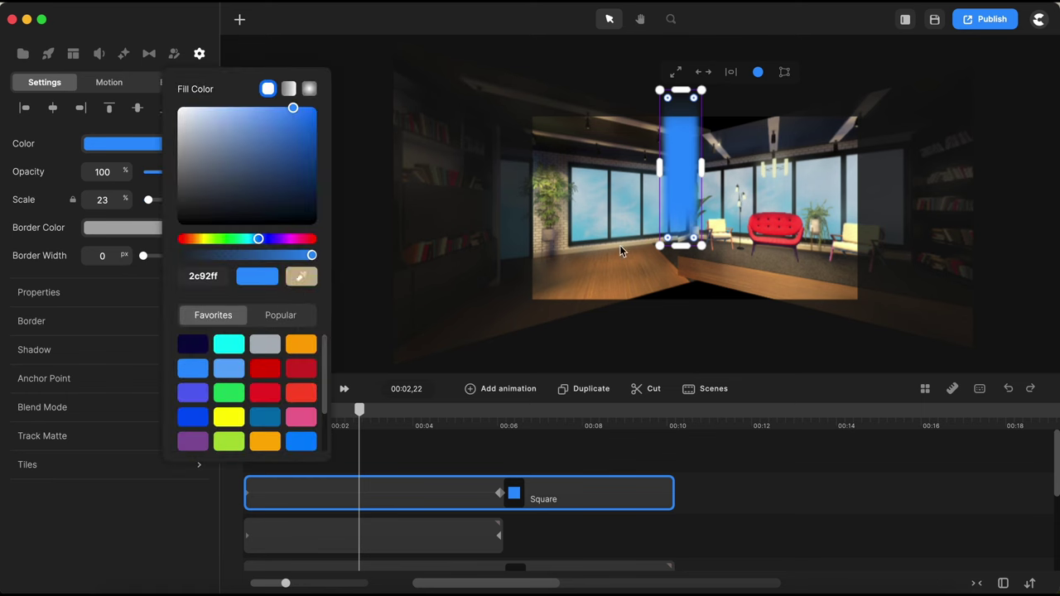
pyautogui.click(648, 203)
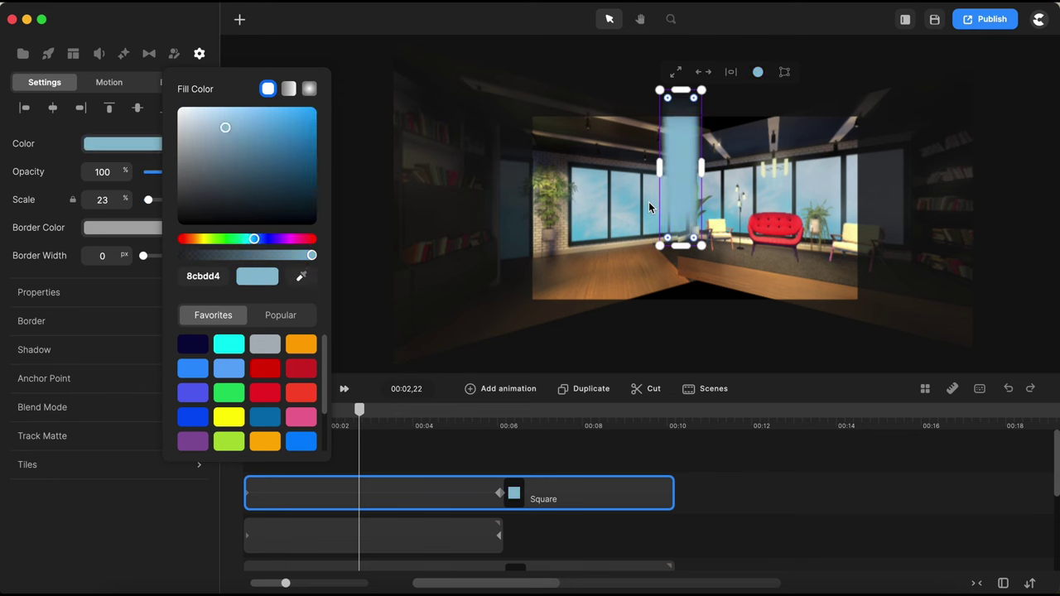
# Shorten the square by lowering its upper edge to about the top of the office windows.
pyautogui.moveTo(680, 89); pyautogui.dragTo(684, 151)
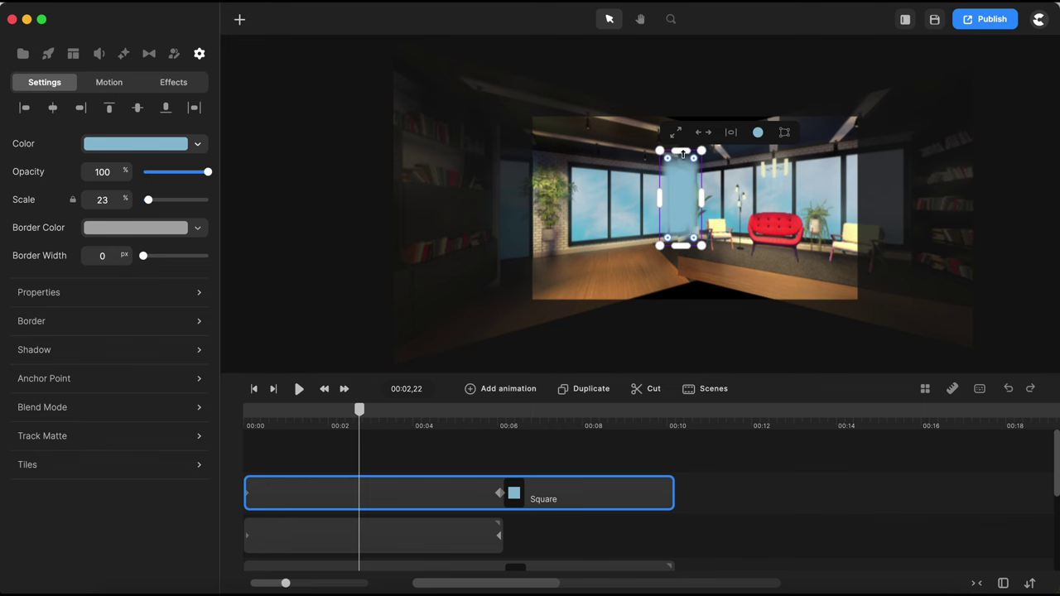
pyautogui.scroll(3, 662, 209)
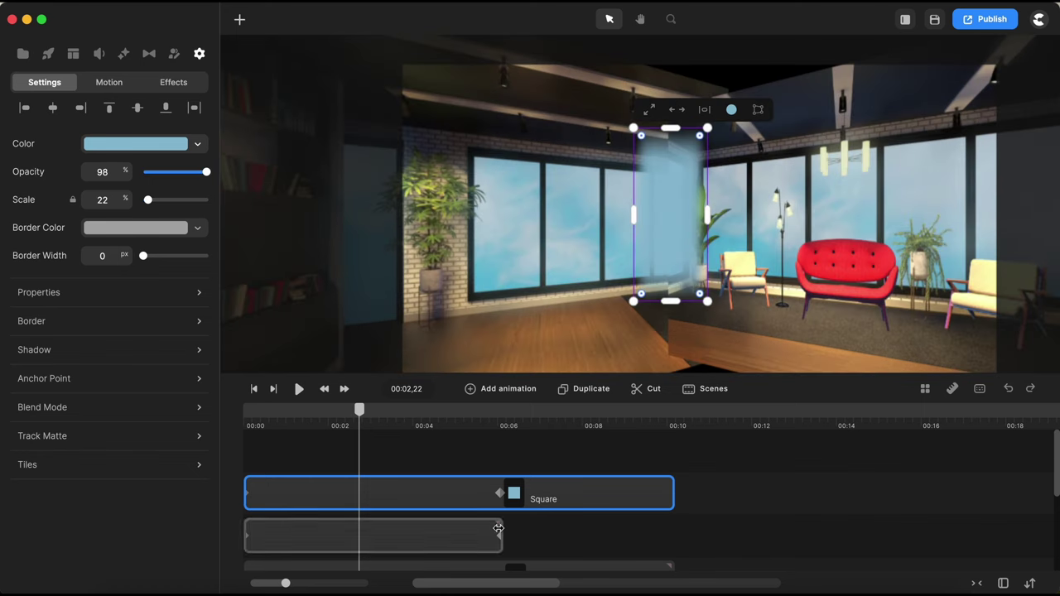
# Duplicate the light blue square and place the copy below the original, over the seam in the office floor.
pyautogui.press('super+d')
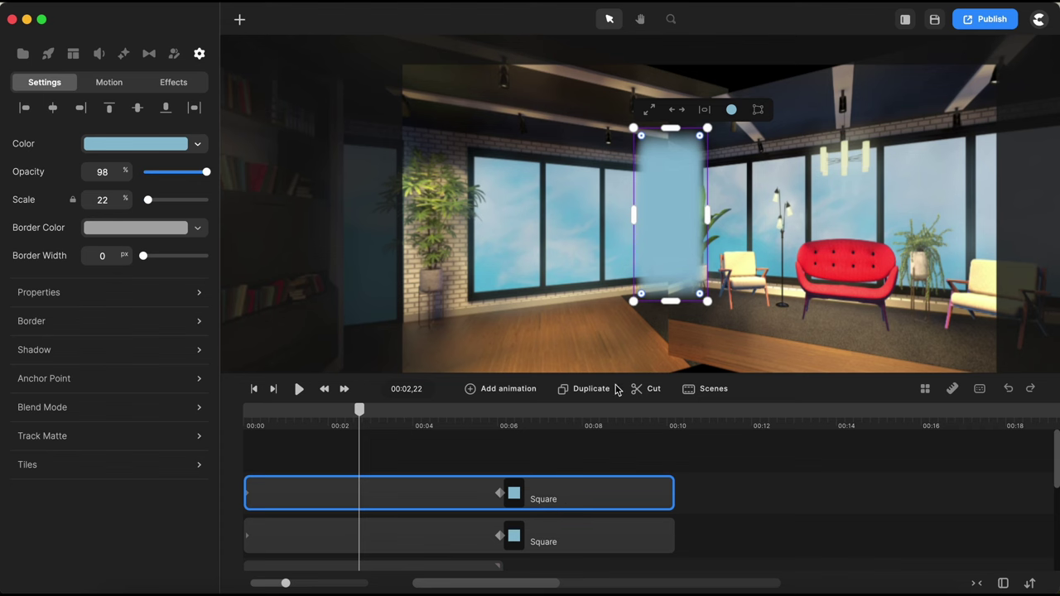
pyautogui.moveTo(683, 239); pyautogui.dragTo(681, 356)
pyautogui.scroll(-4, 687, 274)
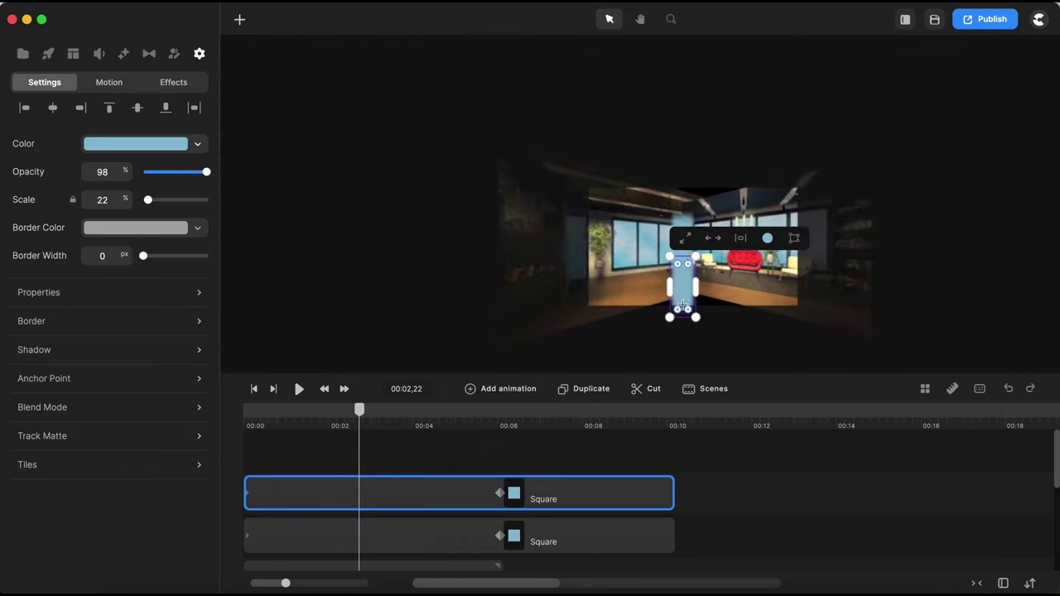
pyautogui.scroll(5, 682, 305)
pyautogui.scroll(3, 683, 305)
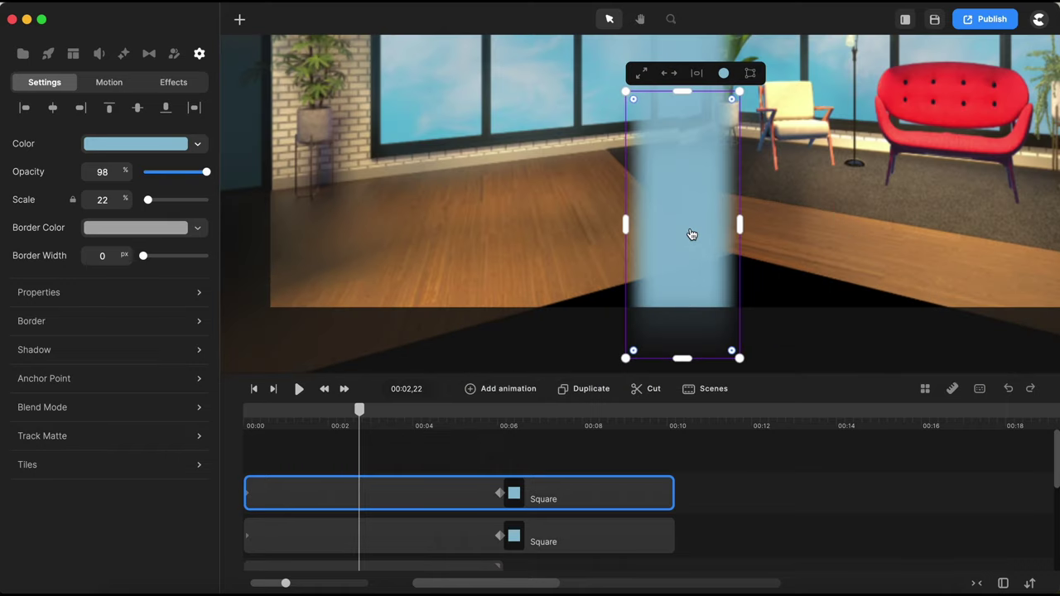
# Fill the lower square with the brown 996a37 sampled from the wooden floor.
pyautogui.click(172, 153)
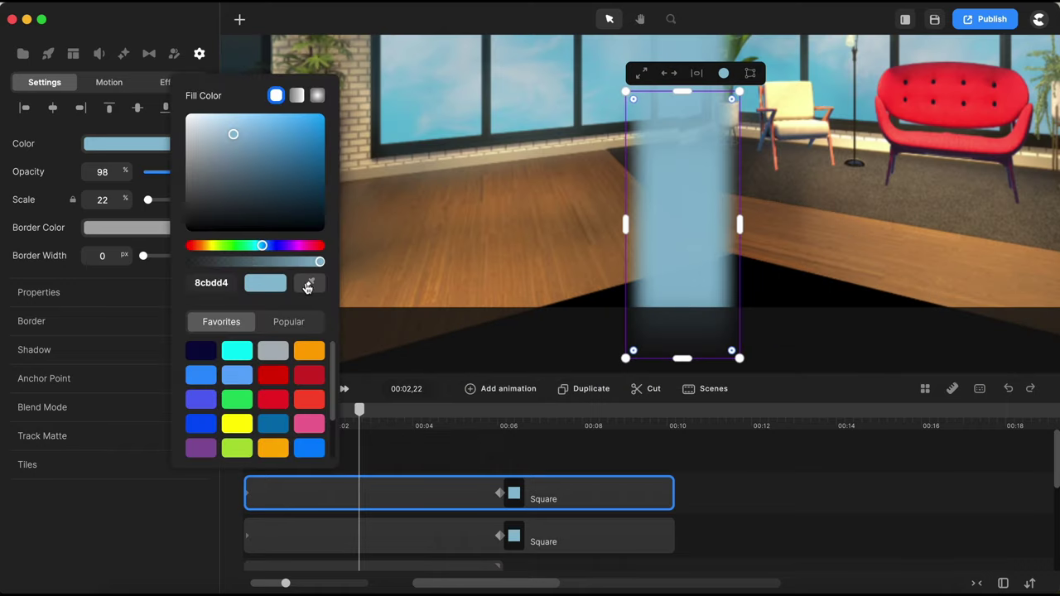
pyautogui.click(308, 284)
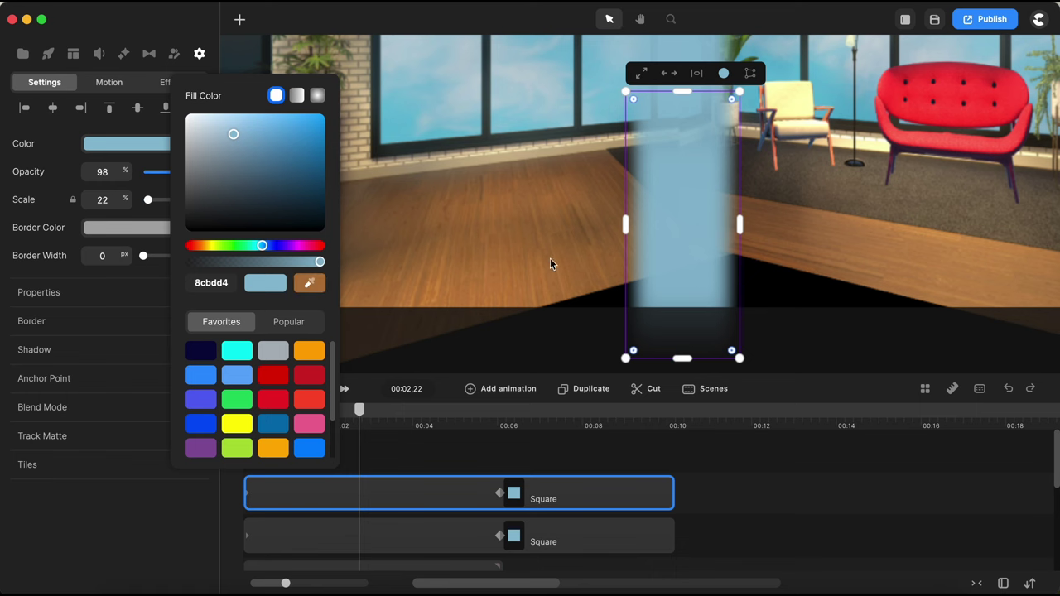
pyautogui.click(610, 252)
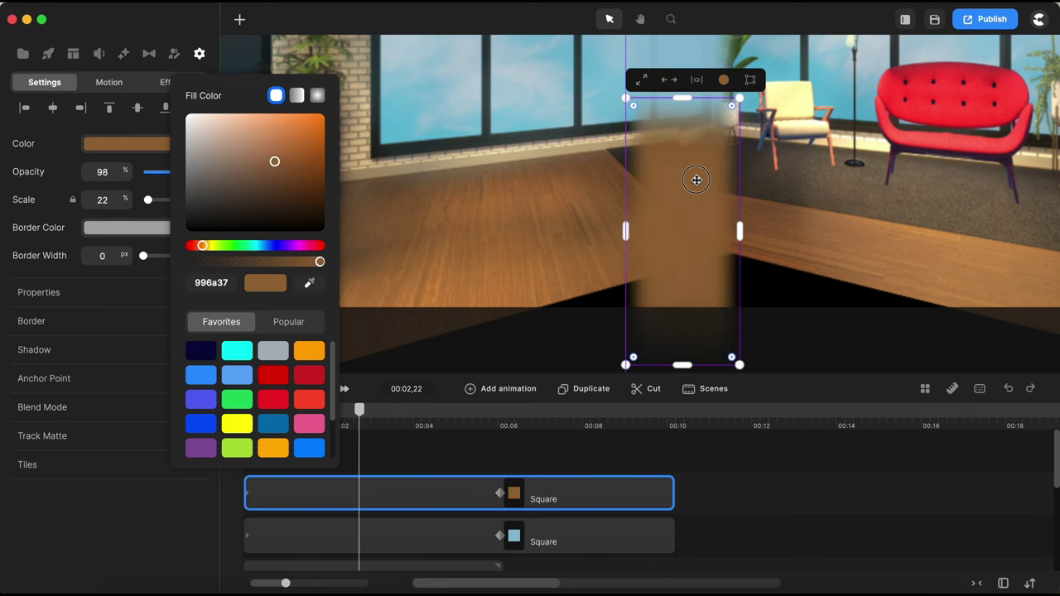
pyautogui.press('Escape')
# Play the camera-turn transition from the beginning to check how both squares cover the seam, and return to the start.
pyautogui.click(255, 389)
pyautogui.press('space')
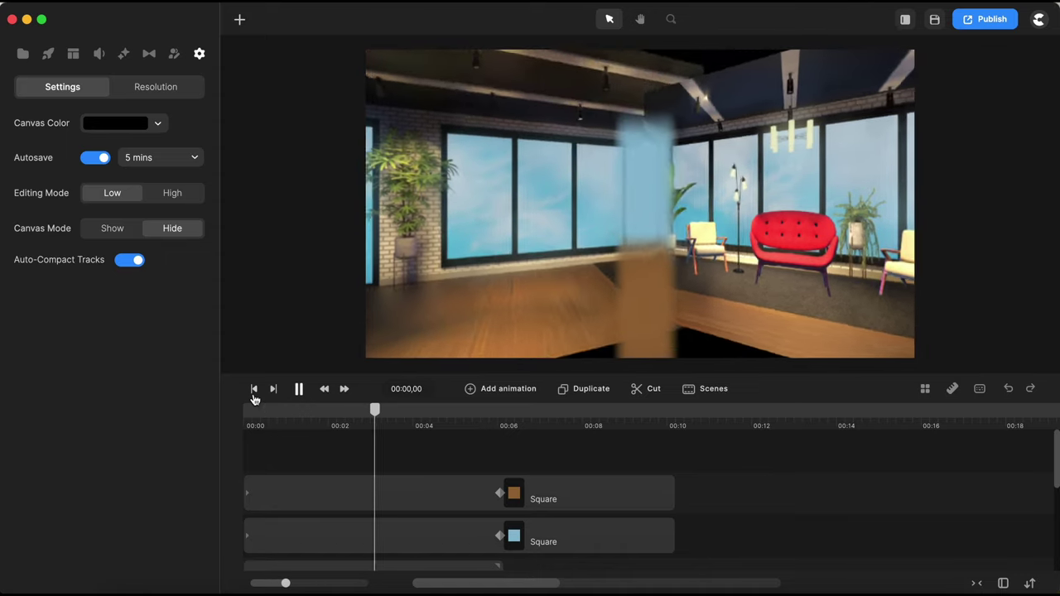
pyautogui.press('space')
pyautogui.moveTo(513, 409); pyautogui.dragTo(238, 431)
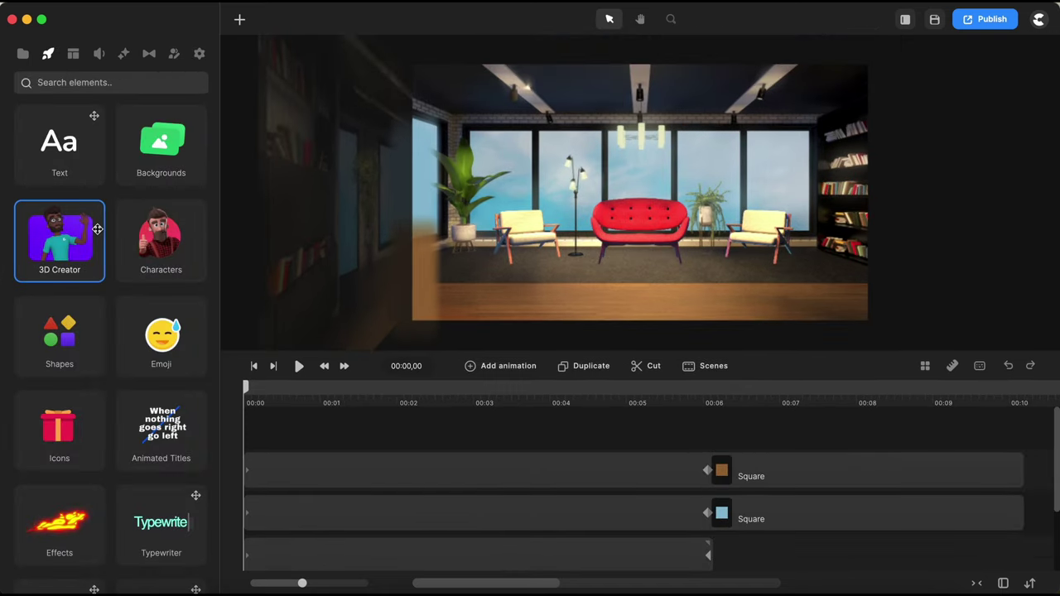
# Add the 3D character Danny at the timeline's start, extend his clip to about 6.4 seconds and lower him onto the floor.
pyautogui.click(70, 239)
pyautogui.moveTo(58, 141); pyautogui.dragTo(279, 437)
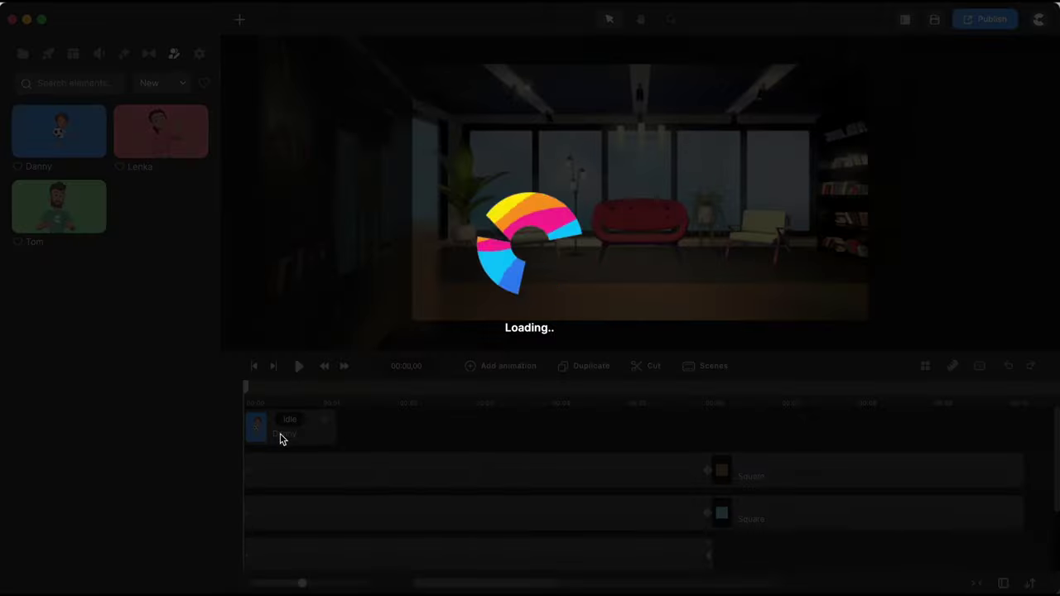
pyautogui.moveTo(334, 466); pyautogui.dragTo(729, 459)
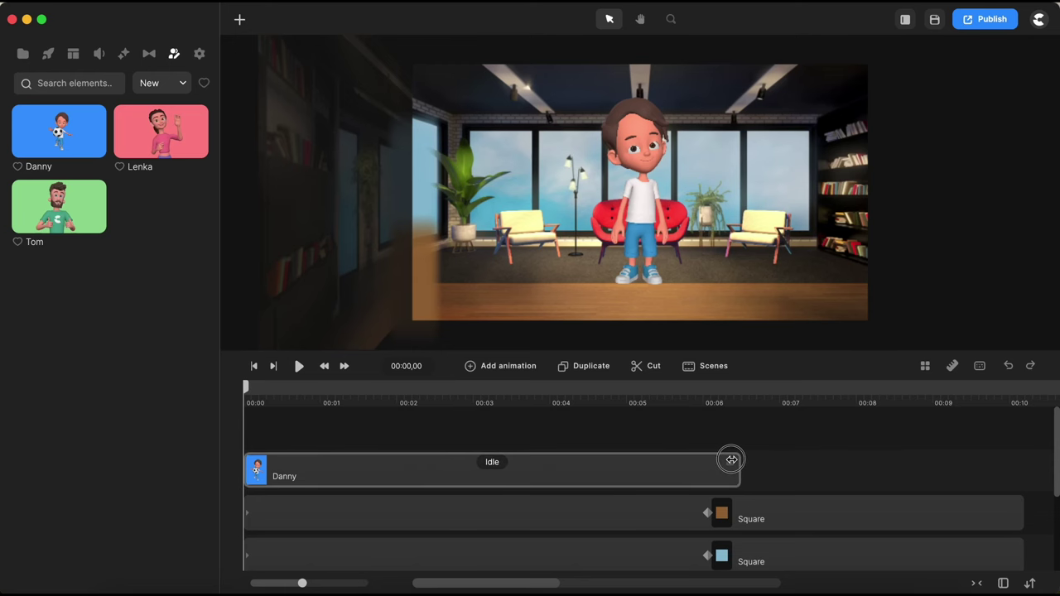
pyautogui.click(731, 460)
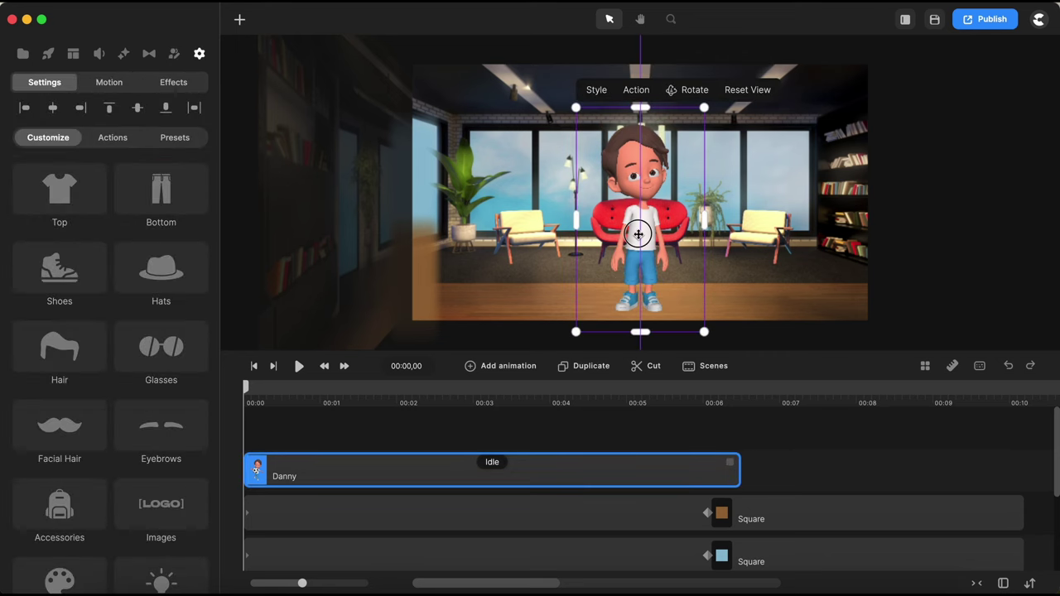
# Change Danny's action from Idle to Working On Pc.
pyautogui.click(492, 462)
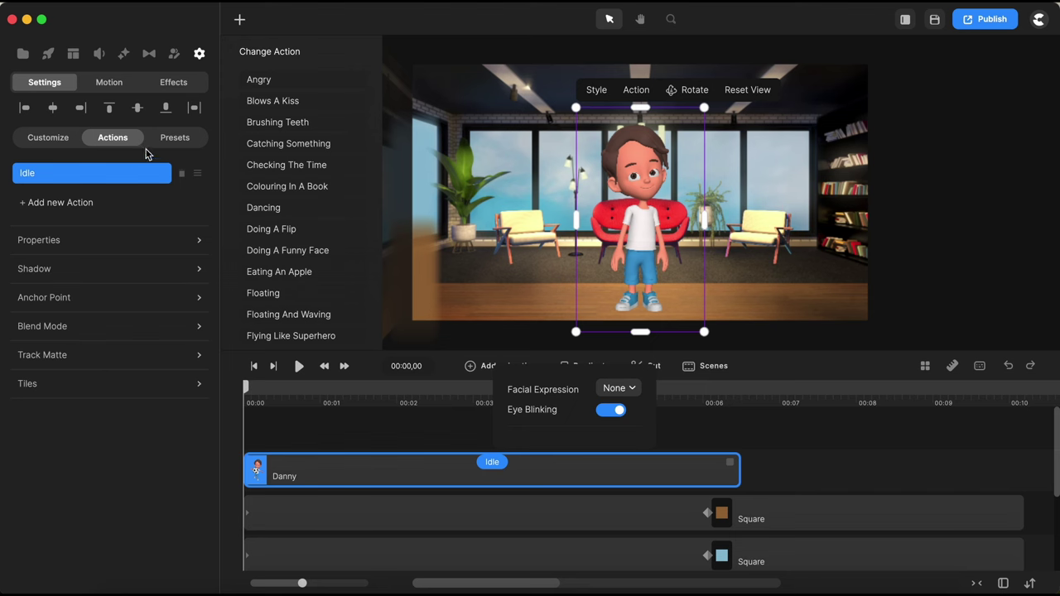
pyautogui.scroll(-10, 280, 270)
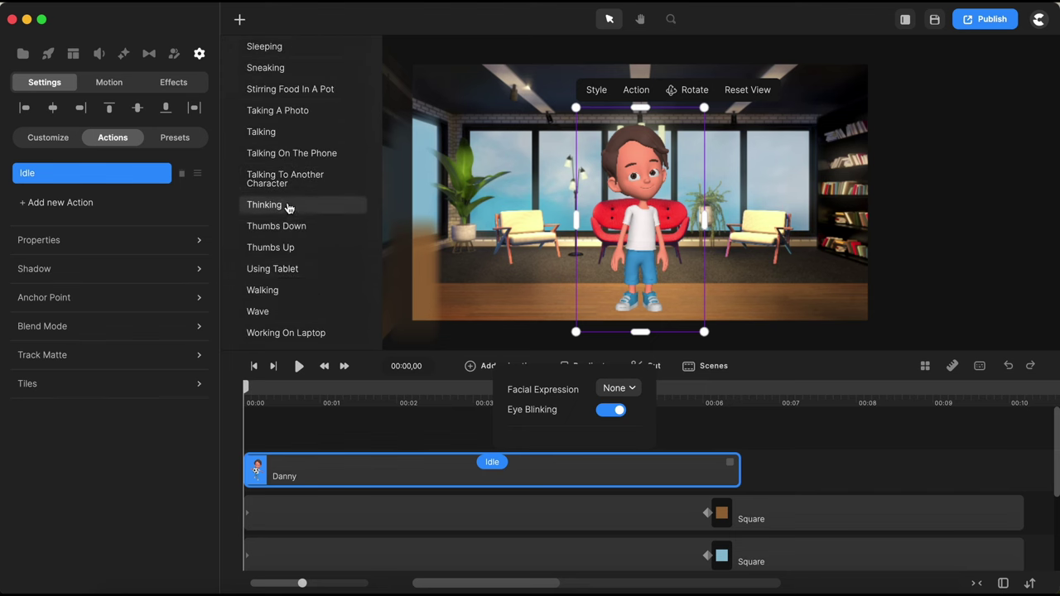
pyautogui.scroll(-2, 287, 207)
pyautogui.click(286, 301)
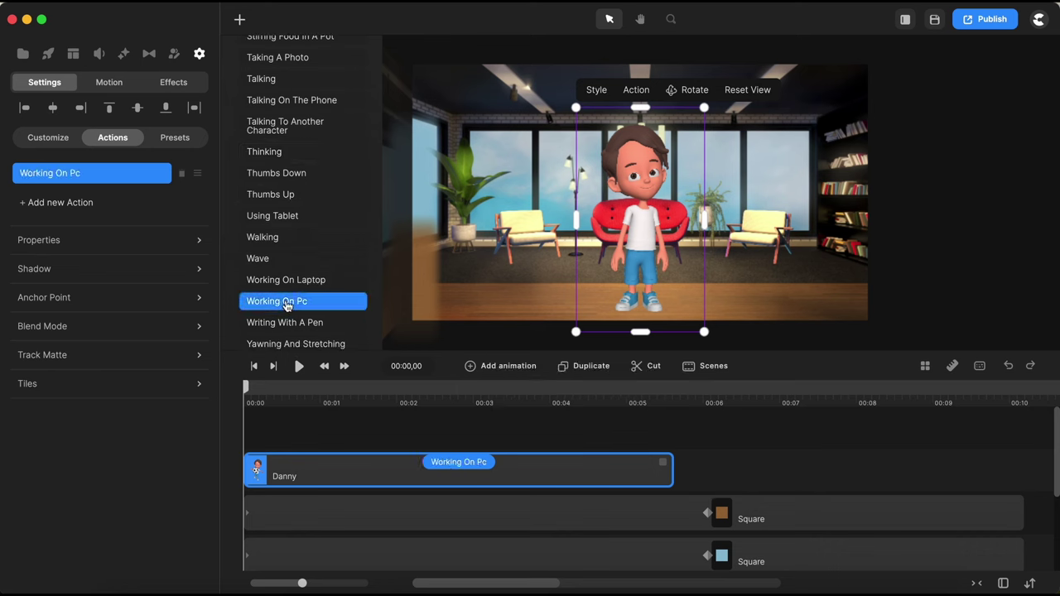
# Disable the start and end phases of the Working On Pc action.
pyautogui.click(459, 463)
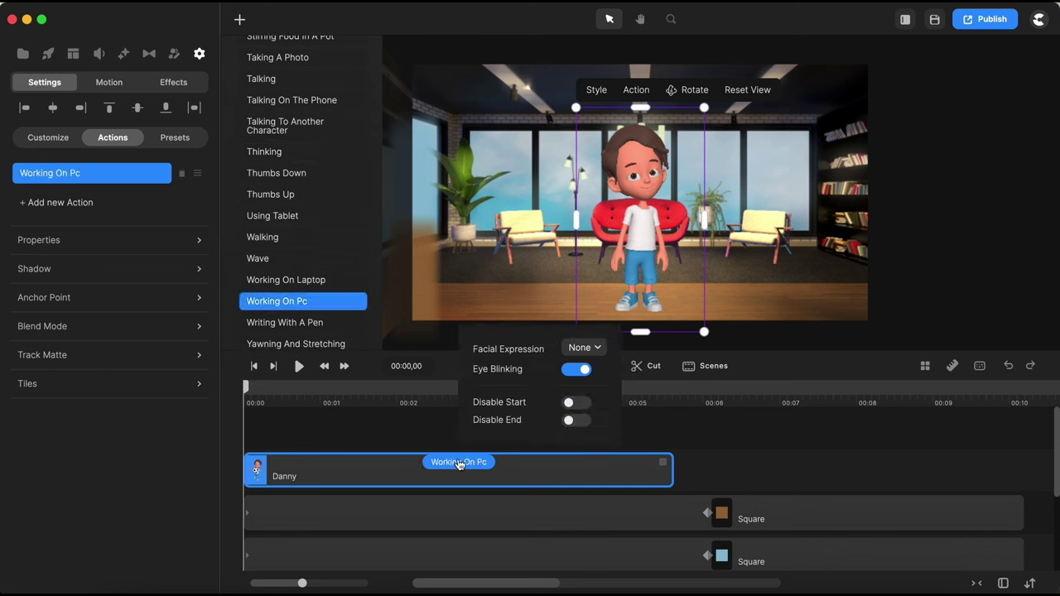
pyautogui.click(577, 404)
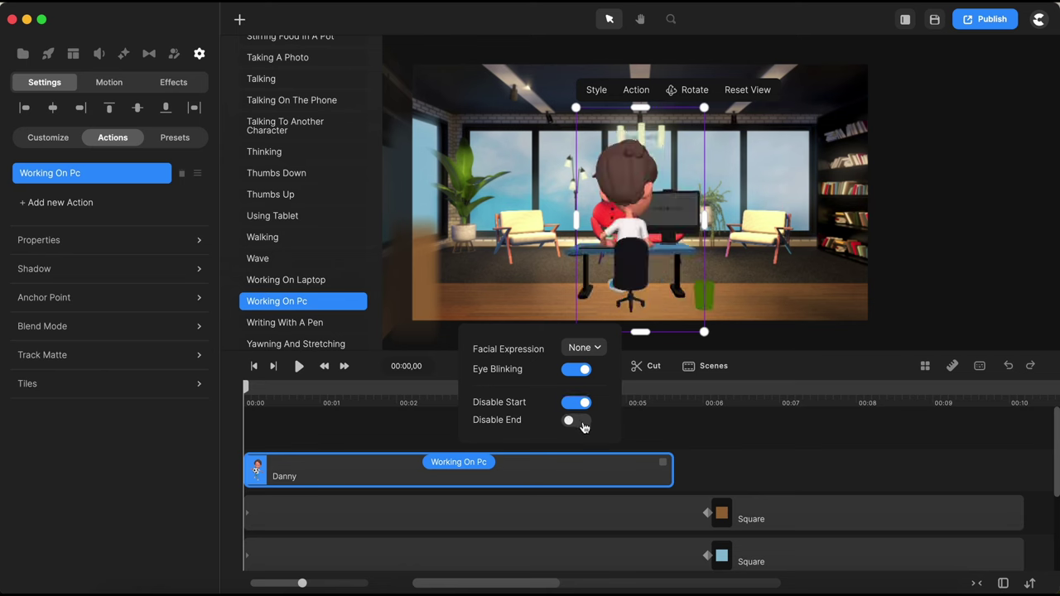
pyautogui.click(583, 424)
pyautogui.click(715, 459)
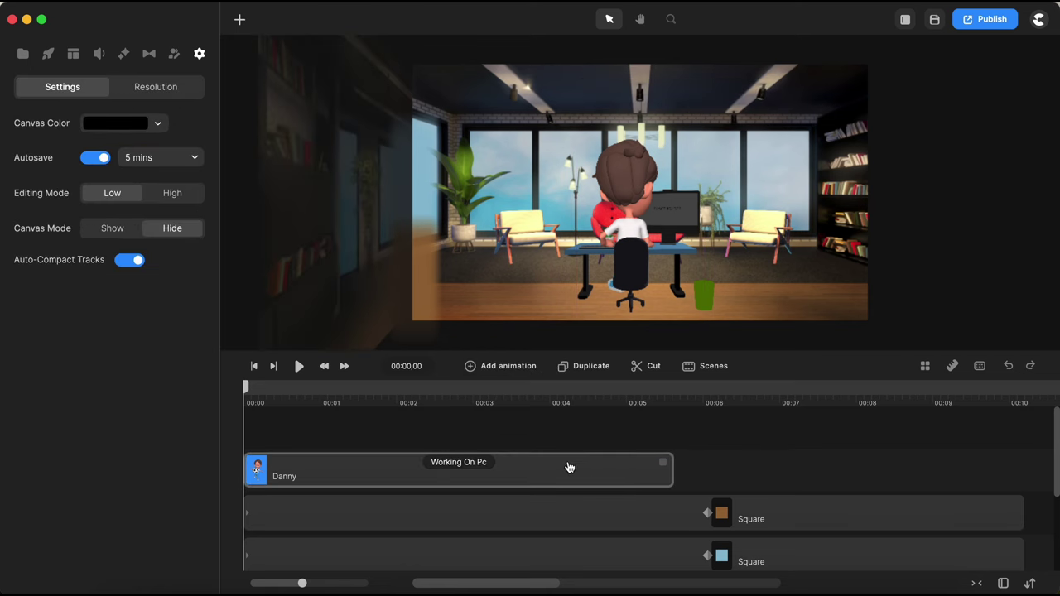
# Rotate Danny's 3D view slightly so that he is seen from behind at an angle, facing the monitor.
pyautogui.click(547, 481)
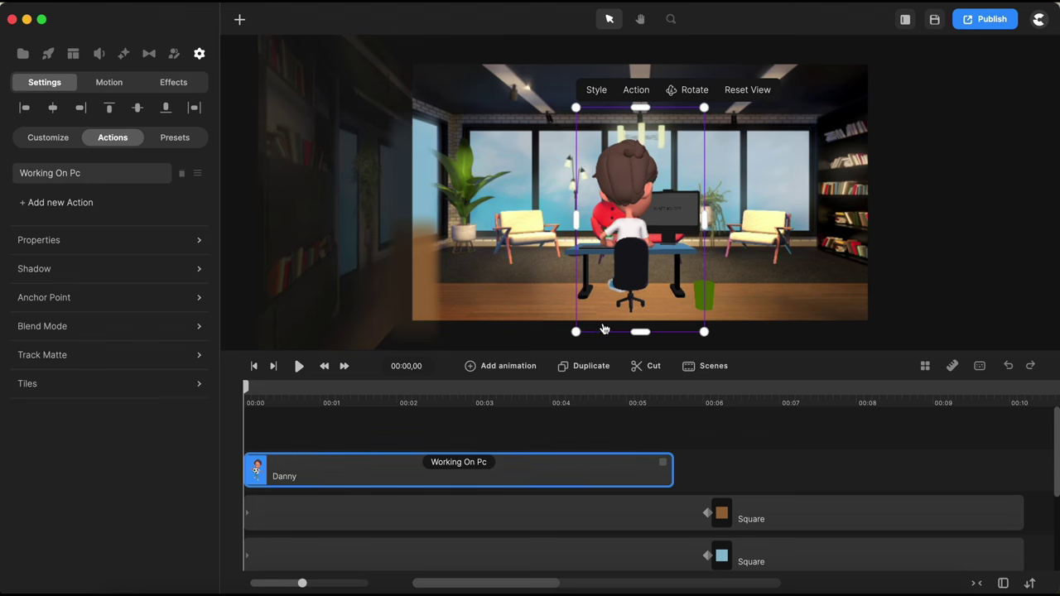
pyautogui.click(692, 93)
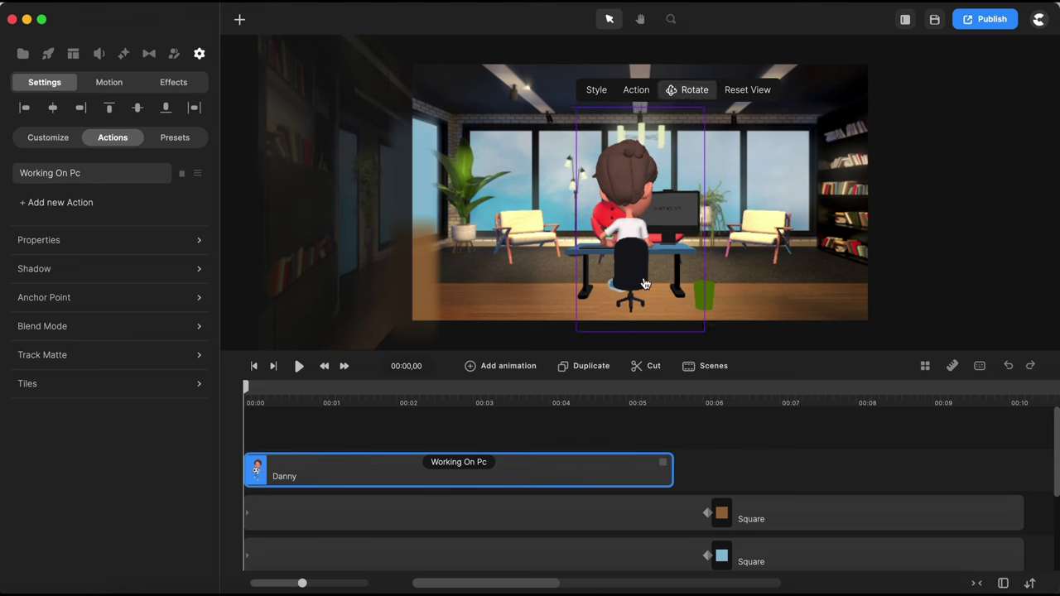
pyautogui.moveTo(644, 290); pyautogui.dragTo(622, 287)
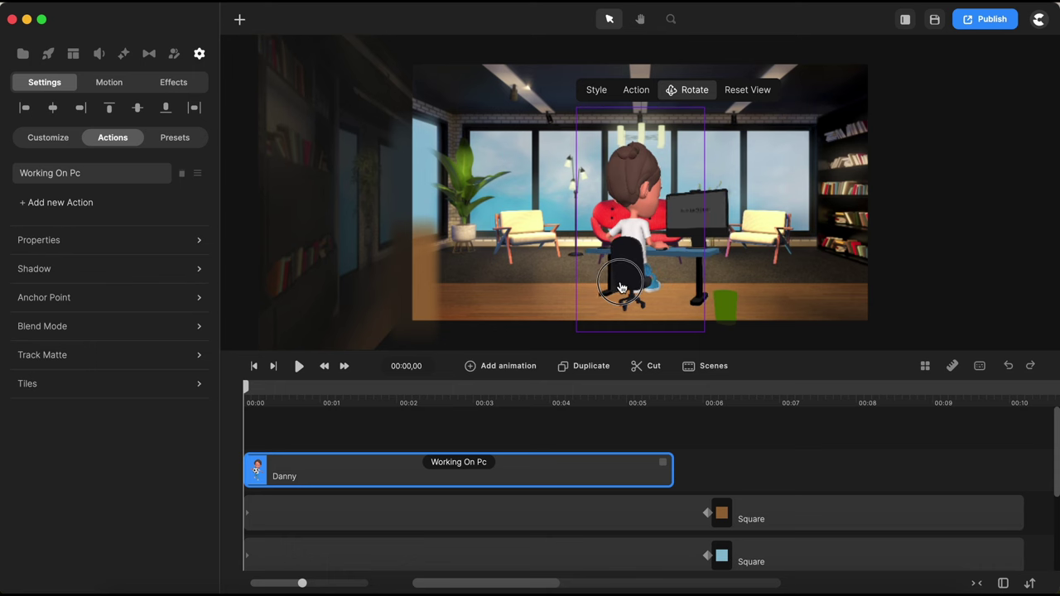
pyautogui.click(638, 249)
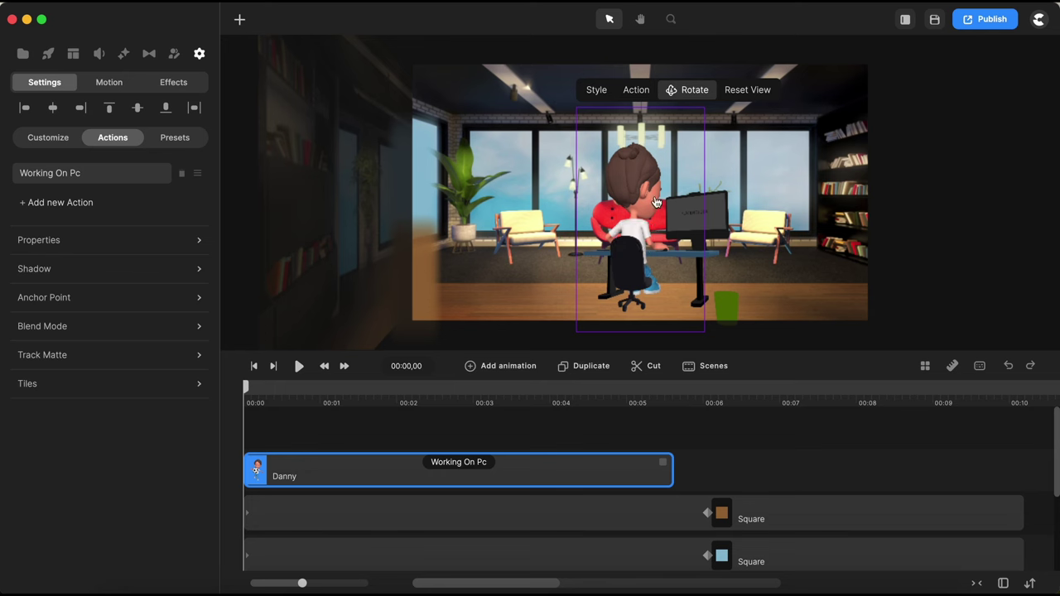
pyautogui.click(693, 91)
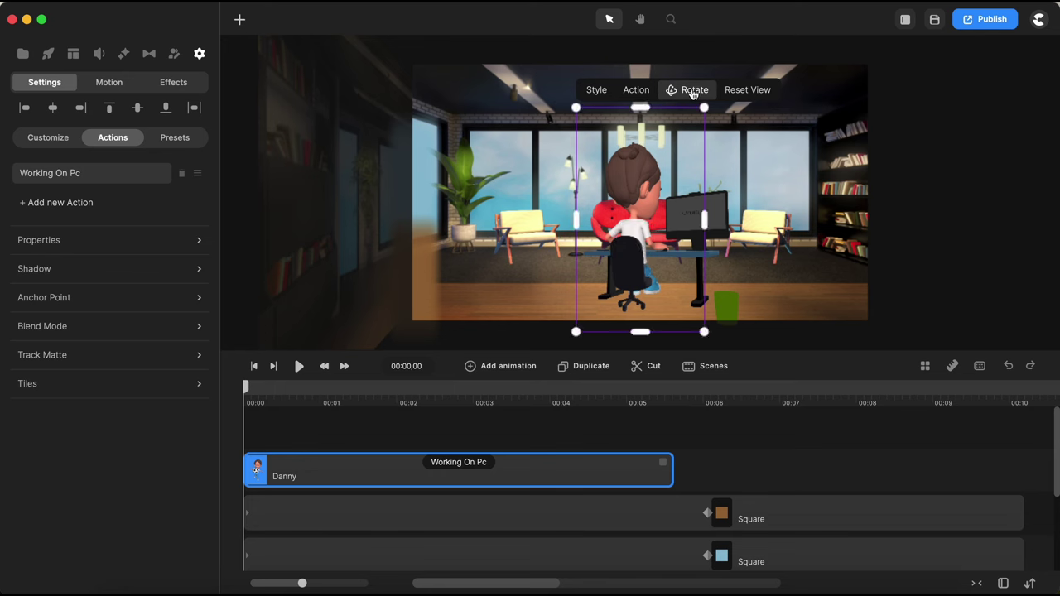
# Replace the character's PC screen with the dark logo image from the global media library.
pyautogui.click(49, 138)
pyautogui.scroll(-5, 108, 290)
pyautogui.click(160, 306)
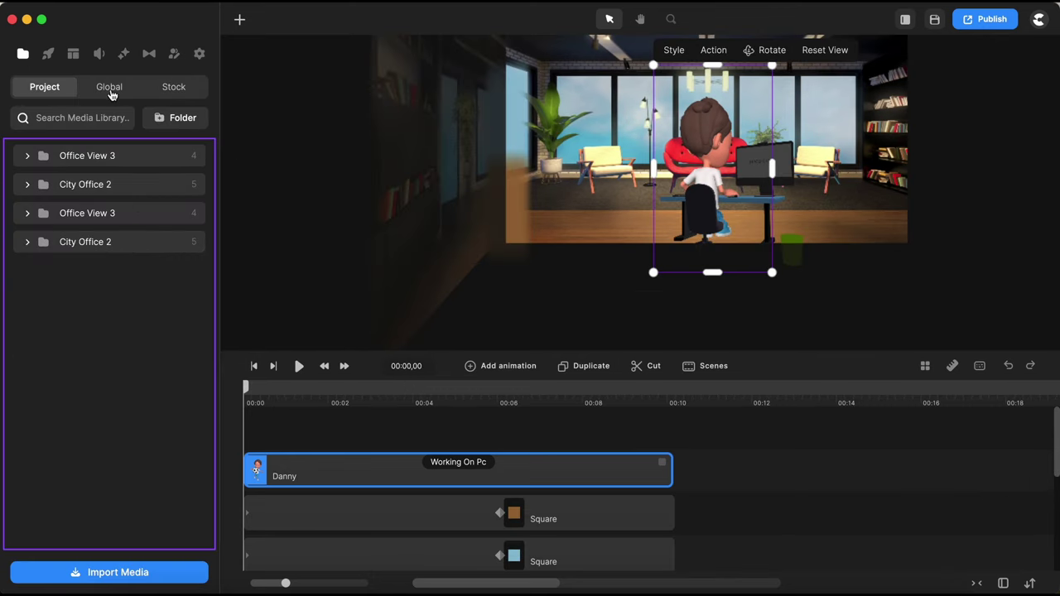
pyautogui.click(109, 87)
pyautogui.scroll(-2, 160, 195)
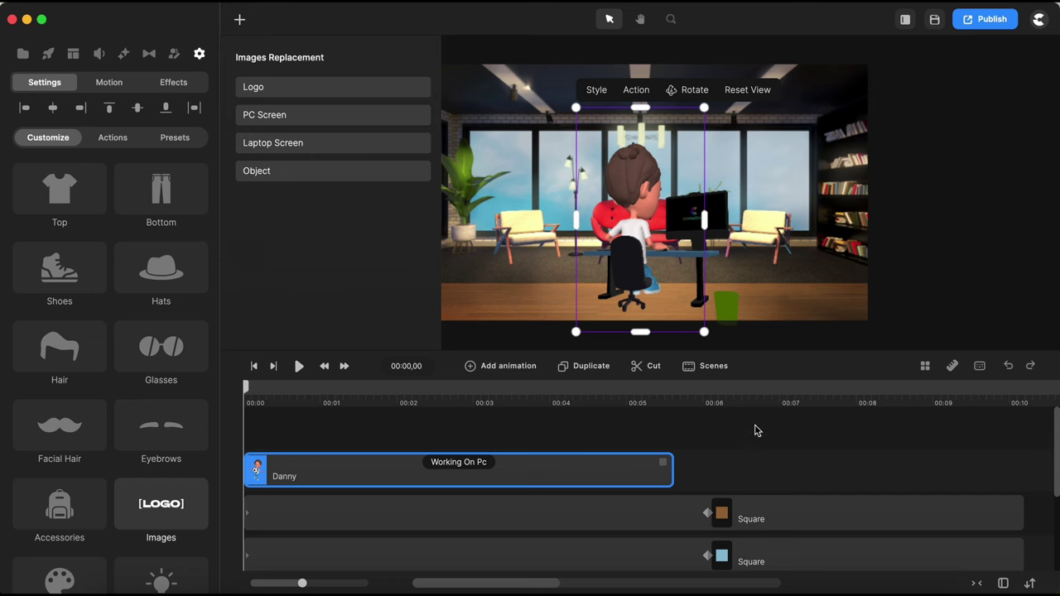
pyautogui.click(754, 442)
# Add a Character View animation to Danny with Linear easing.
pyautogui.click(583, 483)
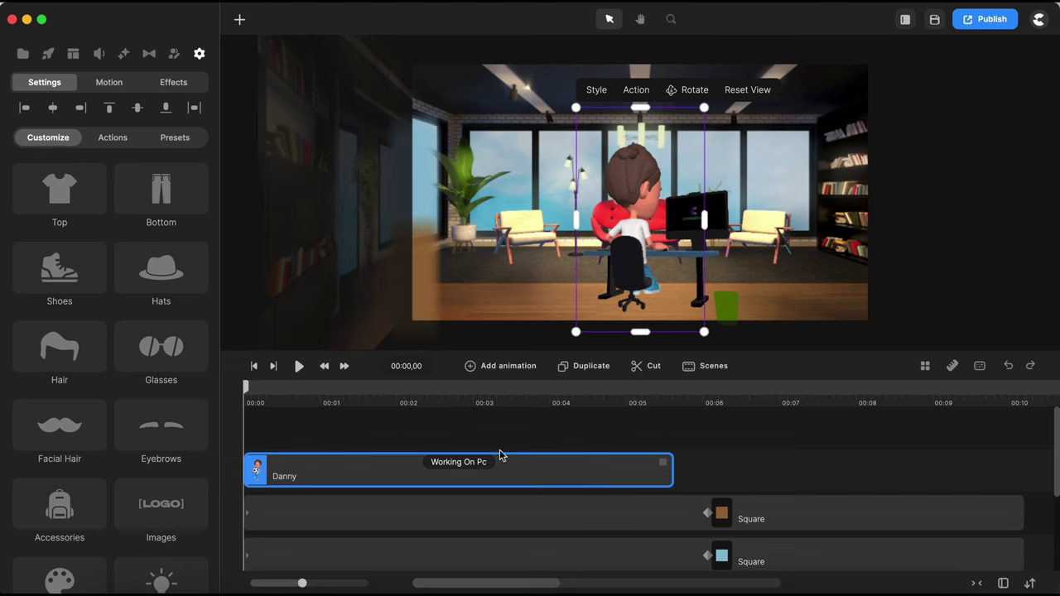
pyautogui.click(506, 372)
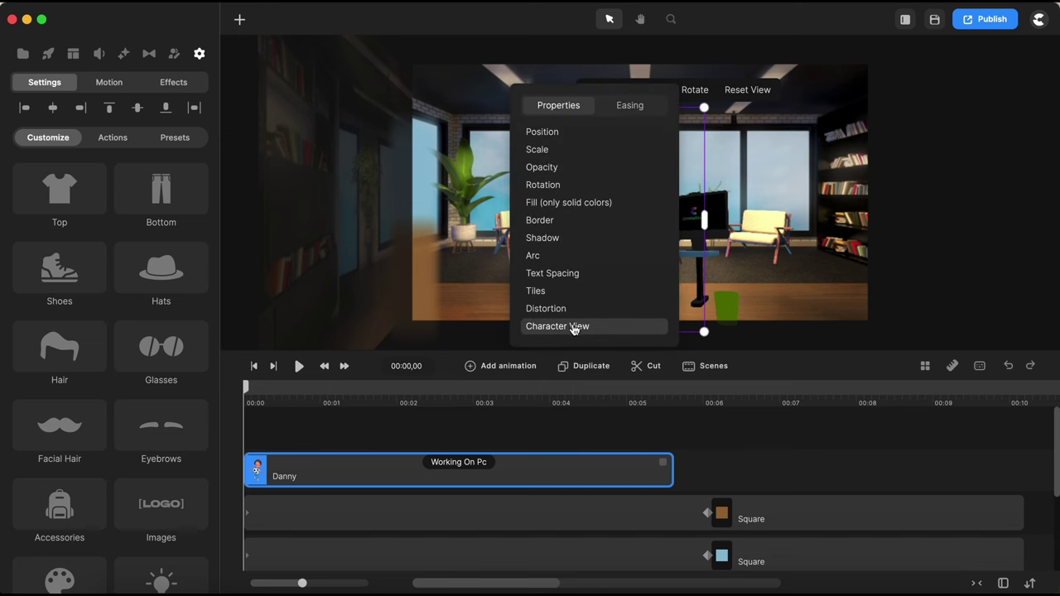
pyautogui.click(573, 328)
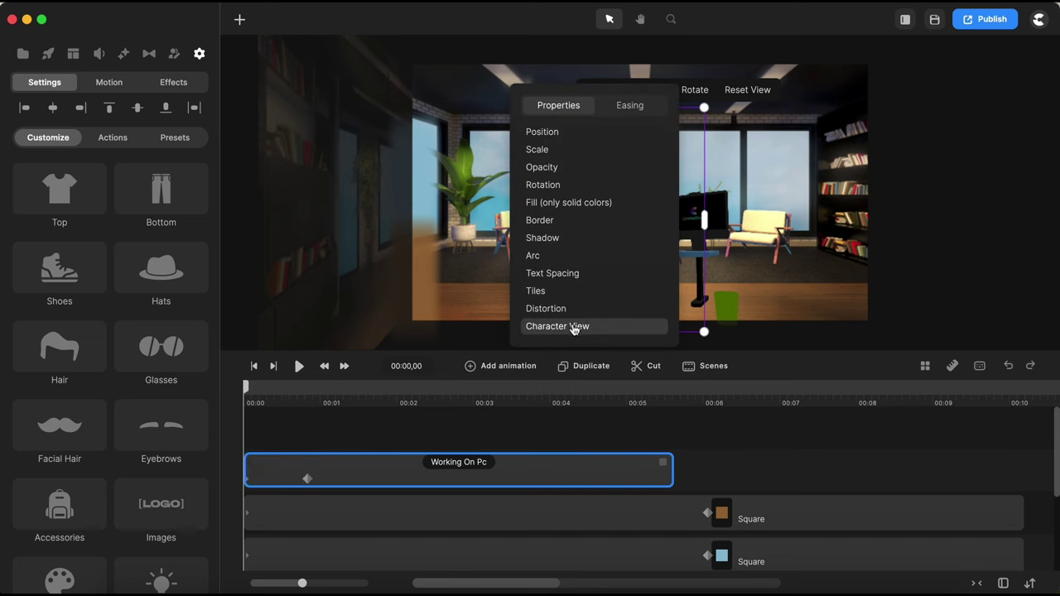
pyautogui.click(548, 134)
pyautogui.click(621, 116)
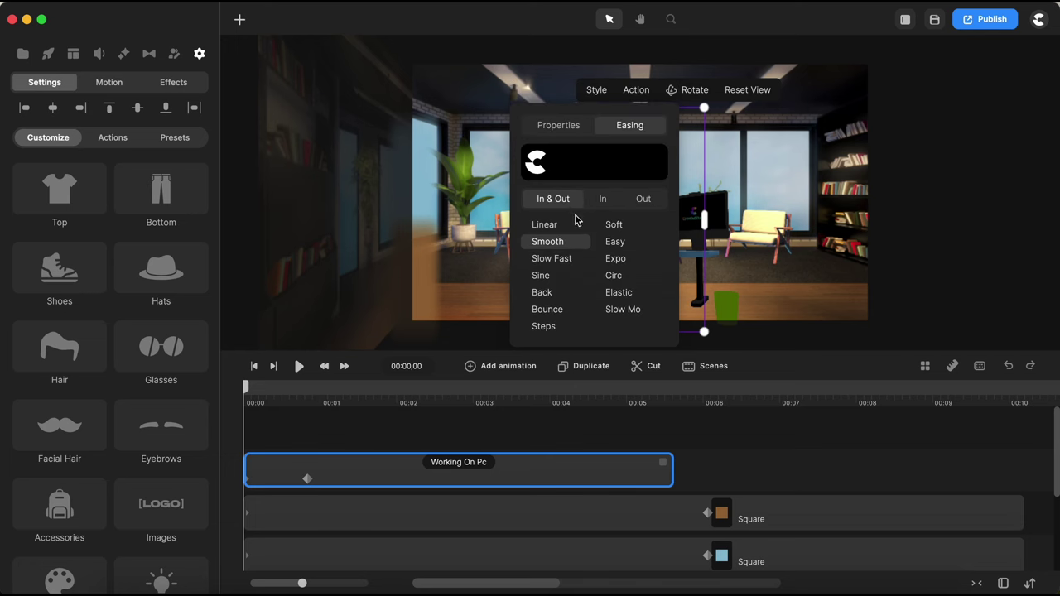
pyautogui.click(545, 226)
# Extend Danny's clip to about 6.5 seconds and align his end keyframe with the squares' keyframes at 00:06,02.
pyautogui.moveTo(305, 477); pyautogui.dragTo(742, 458)
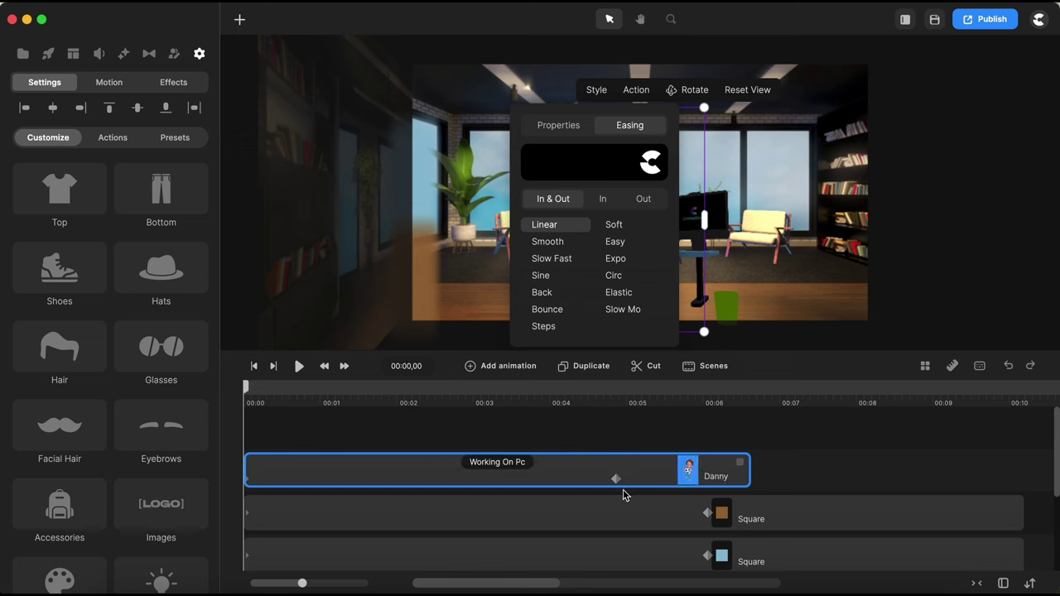
pyautogui.moveTo(613, 483); pyautogui.dragTo(706, 483)
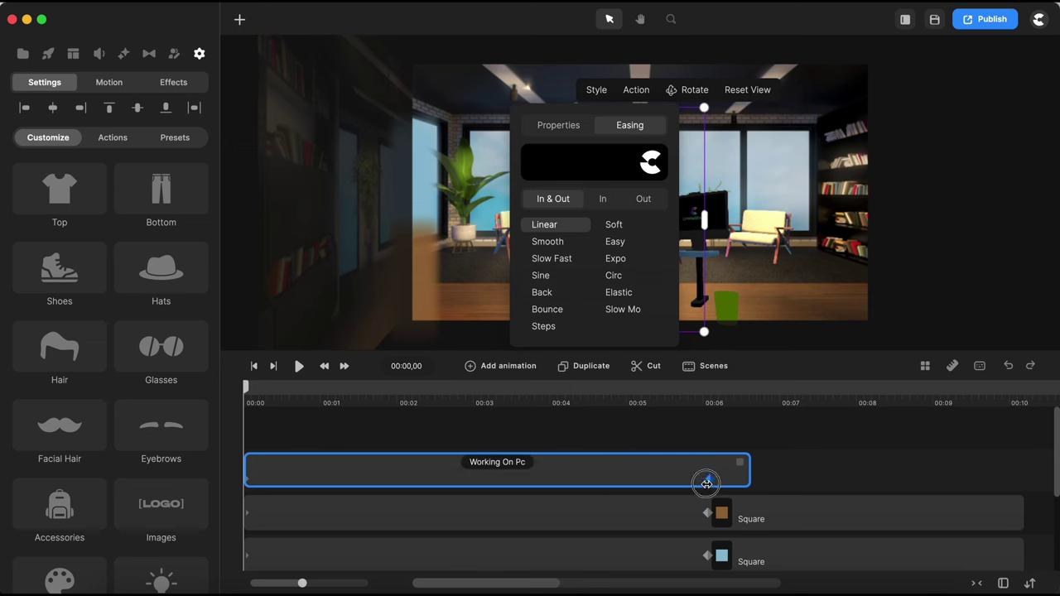
pyautogui.click(704, 483)
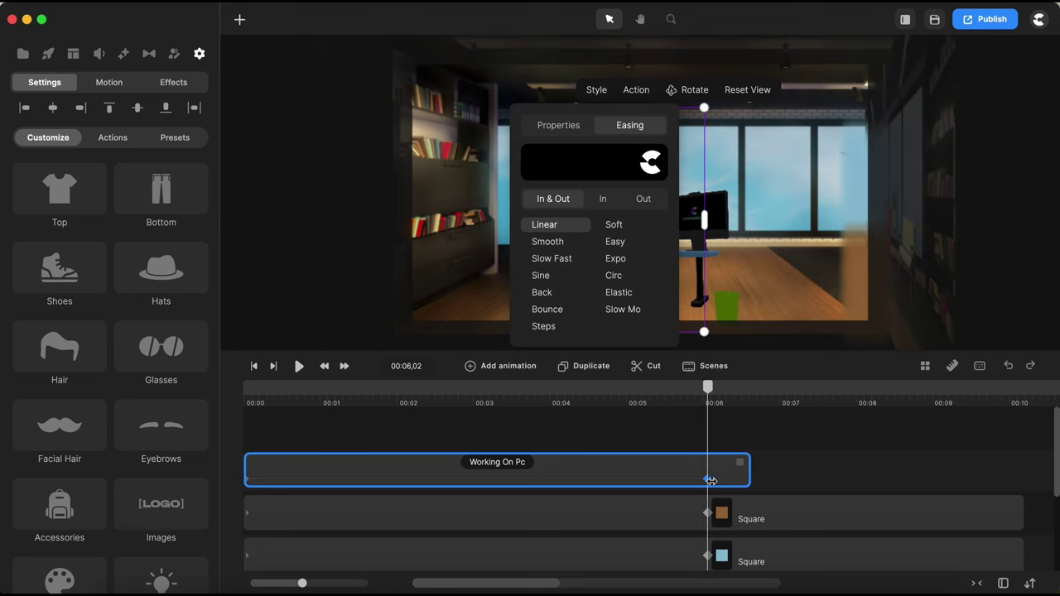
pyautogui.click(797, 474)
# At the end keyframe, rotate Danny's 3D view around so that he faces the camera from behind the desk.
pyautogui.click(694, 477)
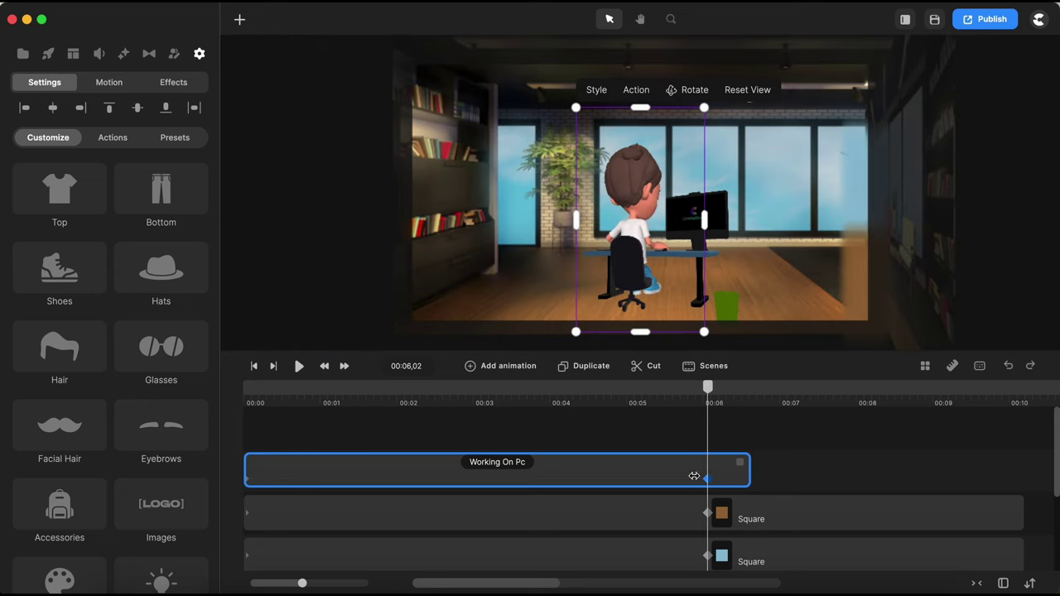
pyautogui.click(695, 91)
pyautogui.moveTo(655, 294)
pyautogui.mouseDown()
pyautogui.moveTo(607, 291)
pyautogui.moveTo(634, 279)
pyautogui.moveTo(636, 294)
pyautogui.moveTo(657, 294)
pyautogui.mouseUp()
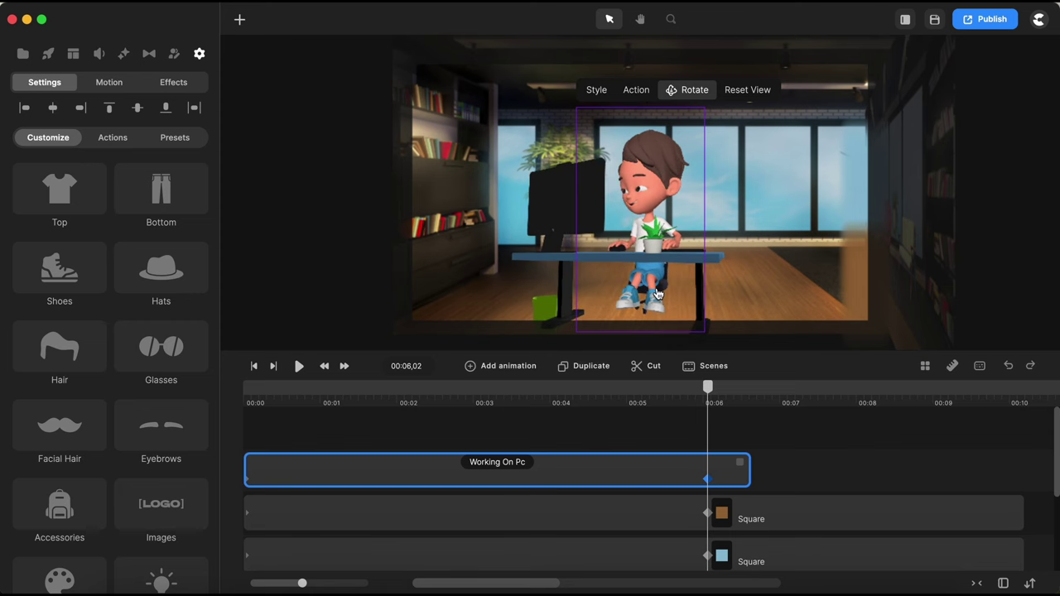
# Play the animation from the beginning to check Danny's rotation against the turning office background.
pyautogui.click(793, 458)
pyautogui.click(256, 371)
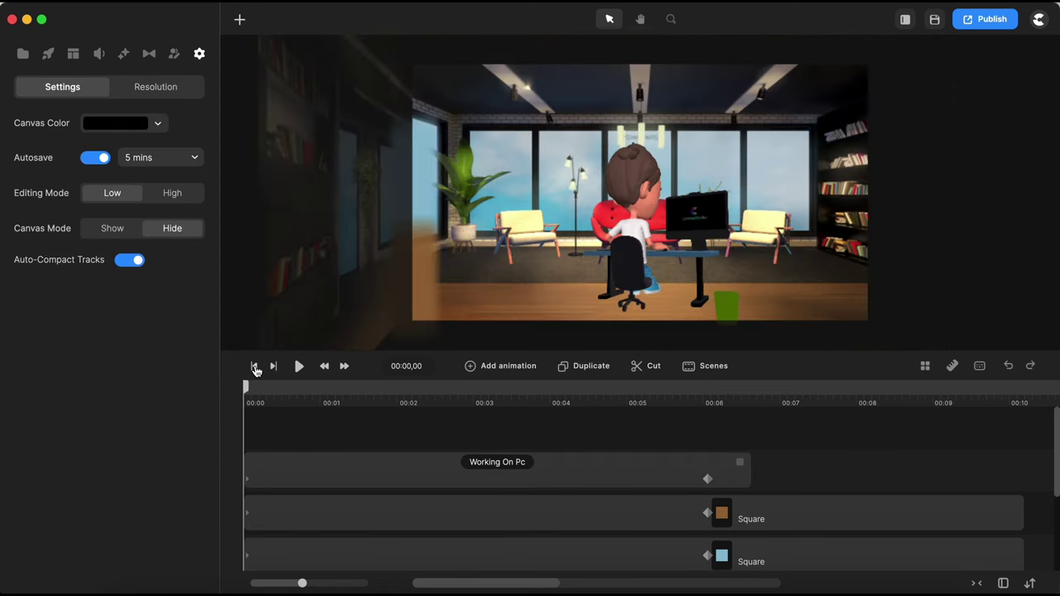
pyautogui.press('space')
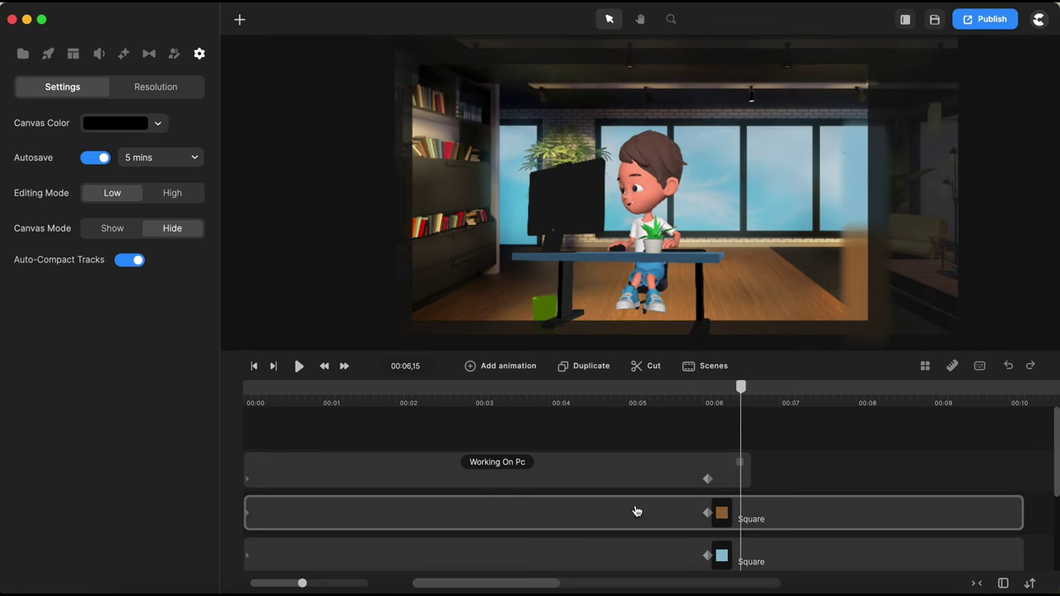
# Add a Jump In action to Danny after his Working On Pc action.
pyautogui.click(737, 484)
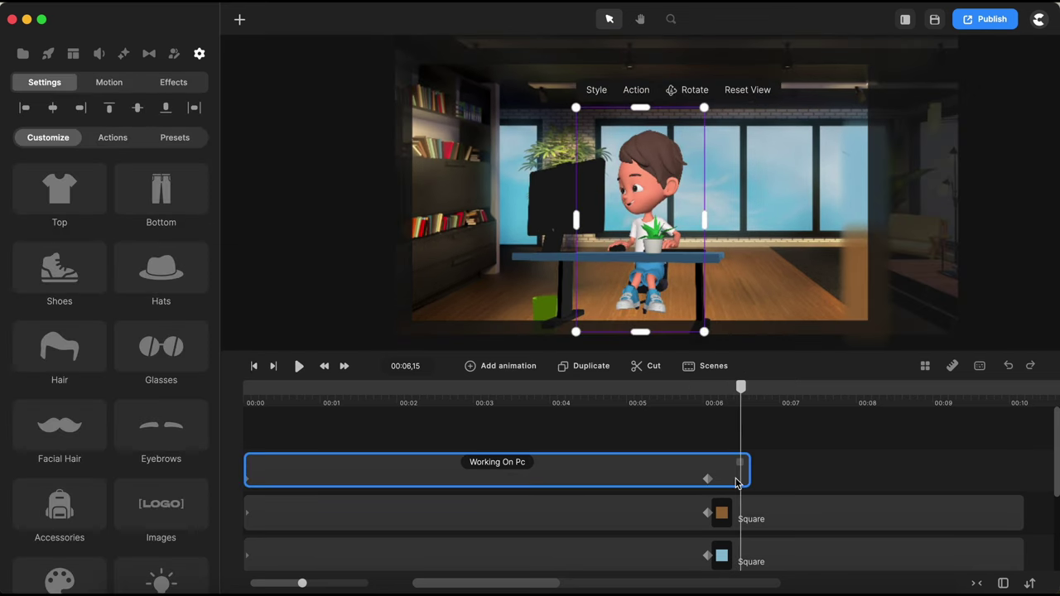
pyautogui.click(111, 139)
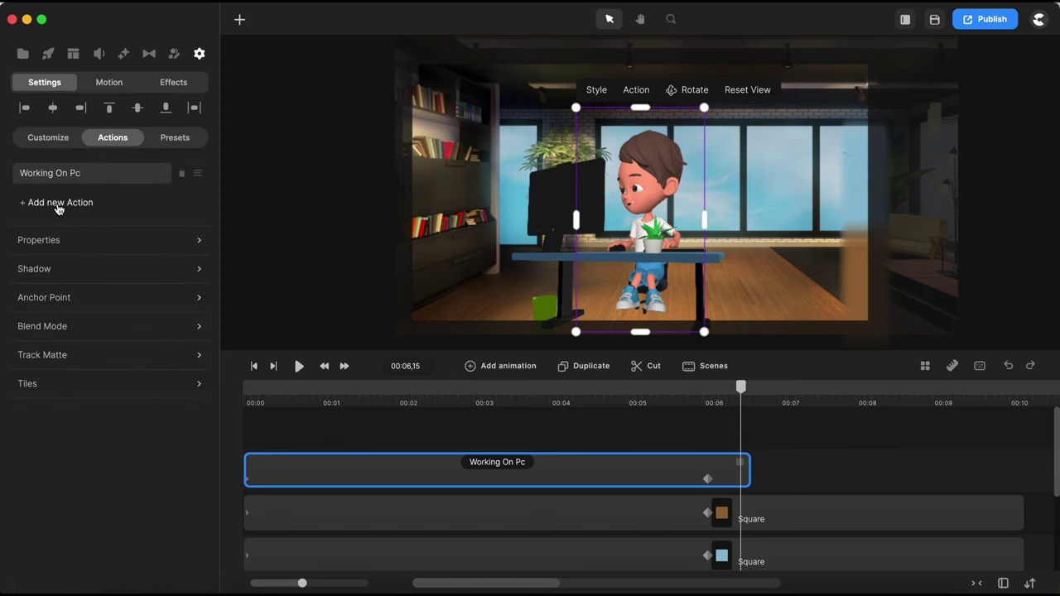
pyautogui.click(57, 206)
pyautogui.scroll(2, 298, 232)
pyautogui.click(265, 195)
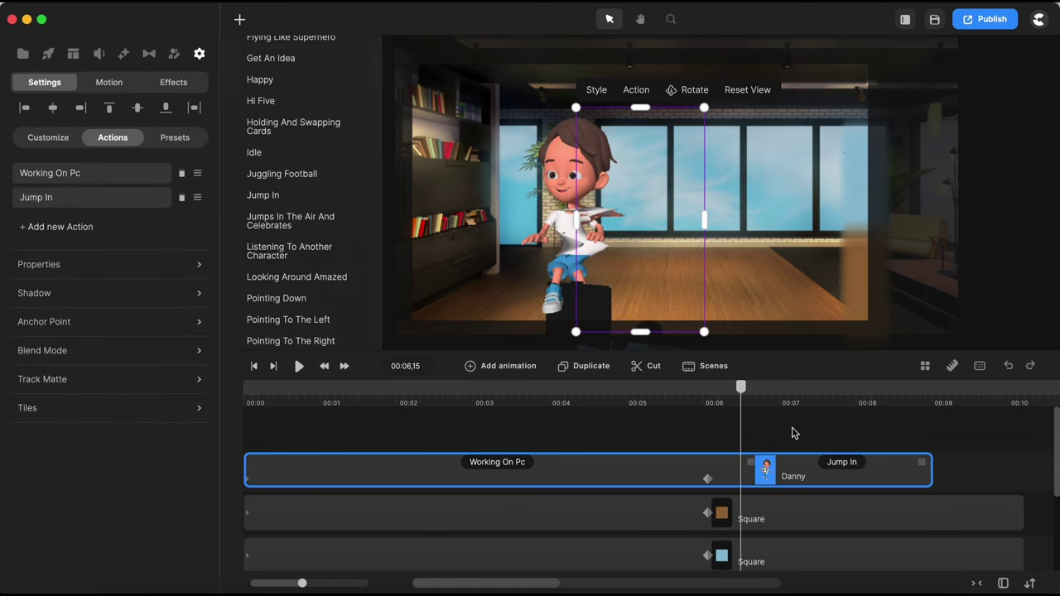
# Add a Character View animation with Circ easing to Danny at 00:06,13.
pyautogui.moveTo(741, 395); pyautogui.dragTo(739, 418)
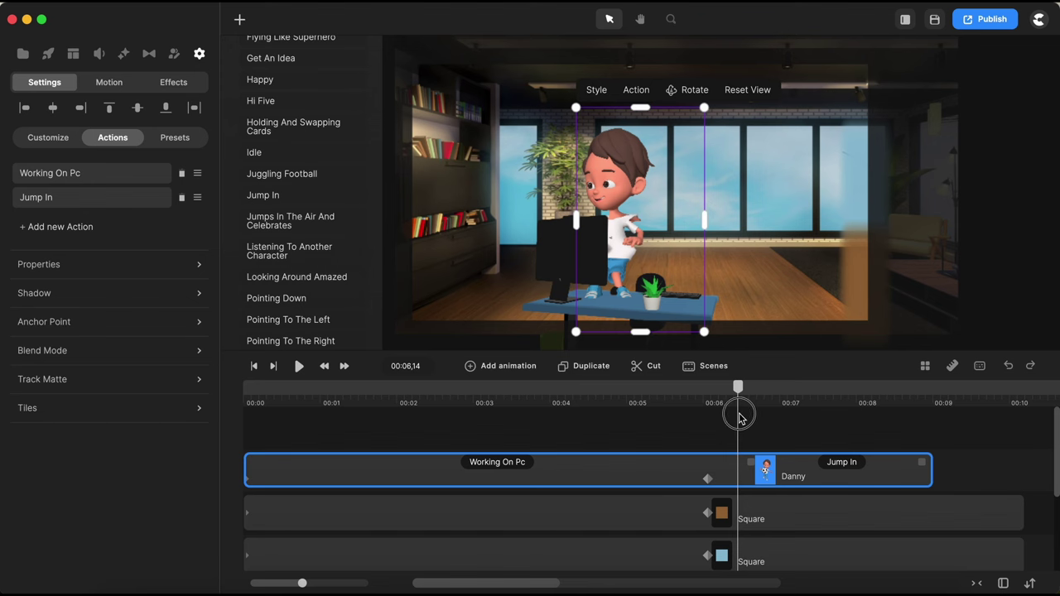
pyautogui.moveTo(739, 418); pyautogui.dragTo(738, 418)
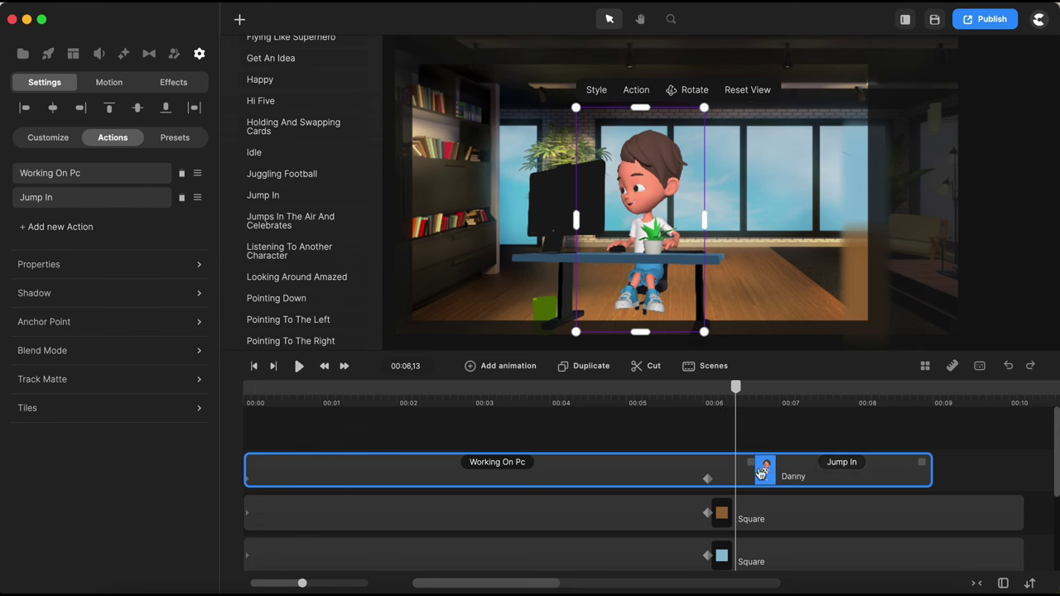
pyautogui.click(506, 366)
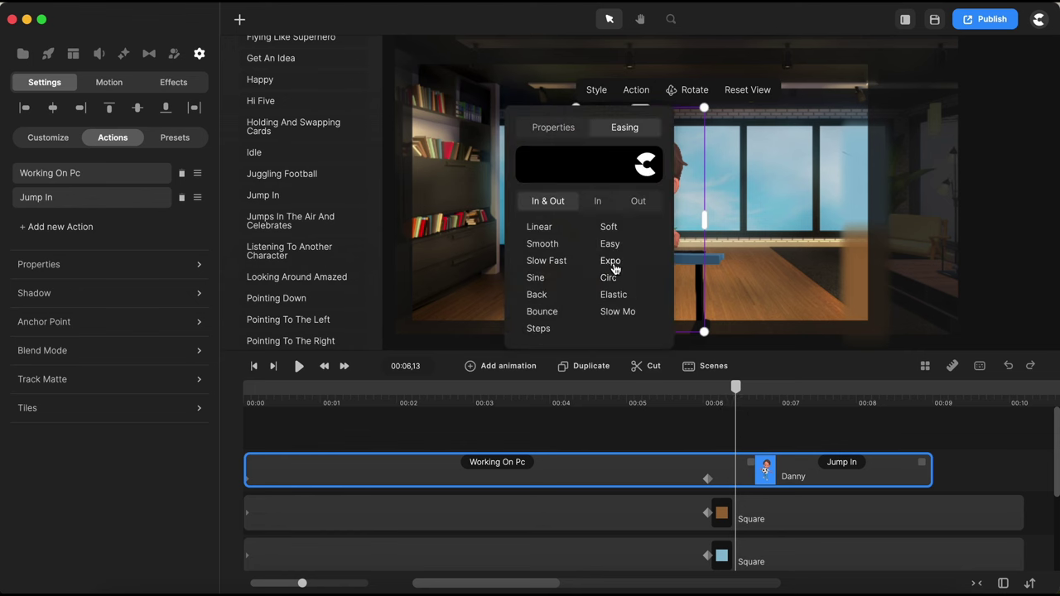
pyautogui.click(609, 279)
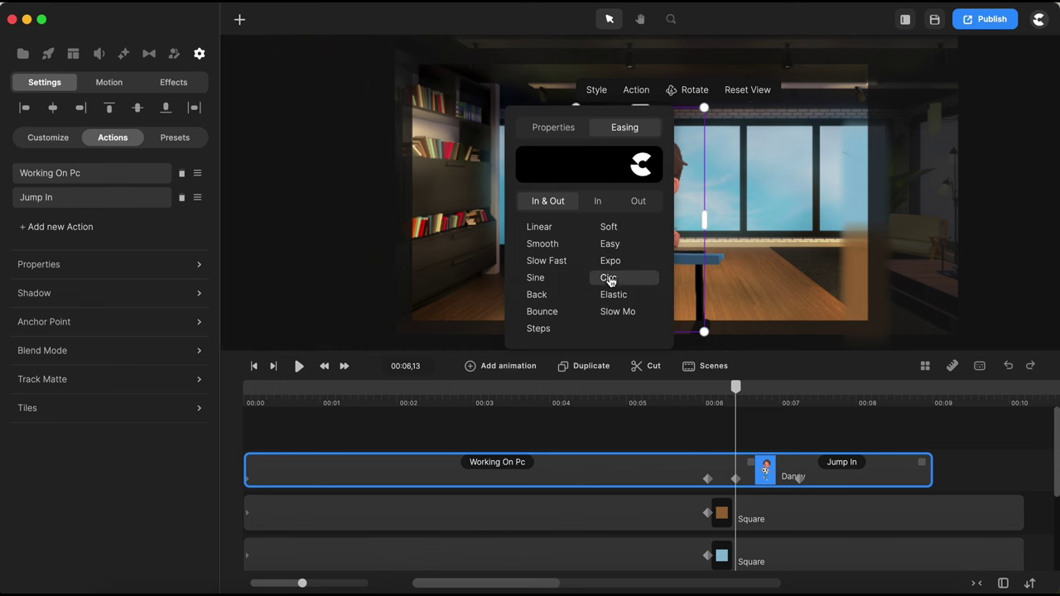
pyautogui.click(553, 127)
pyautogui.click(554, 331)
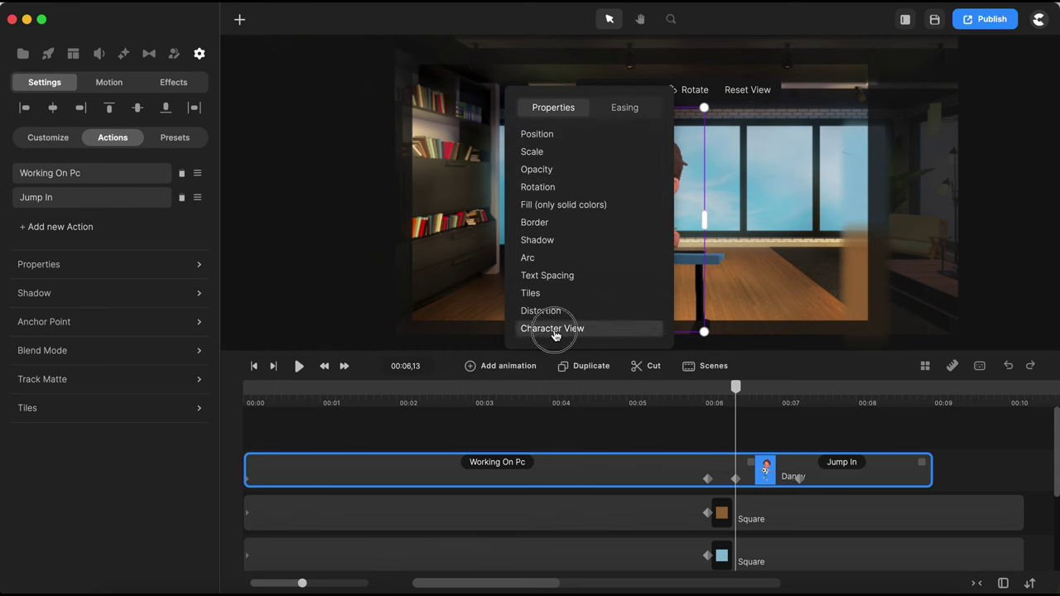
pyautogui.click(798, 435)
# Rotate Danny's 3D view at the new end keyframe so that he faces the camera during his jump, and play it back.
pyautogui.click(800, 479)
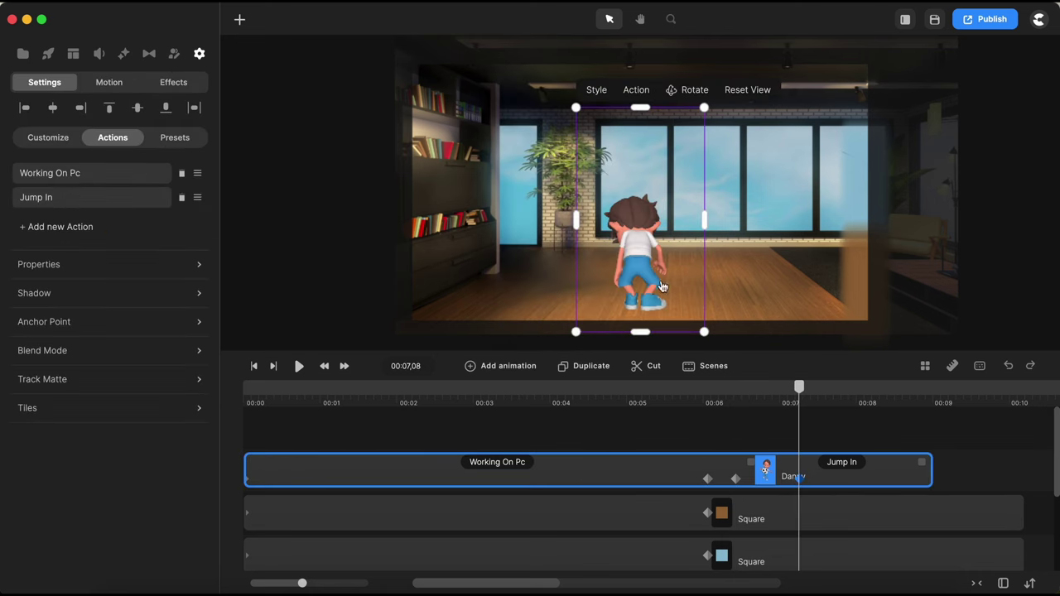
pyautogui.click(694, 89)
pyautogui.moveTo(648, 316); pyautogui.dragTo(672, 314)
pyautogui.moveTo(799, 394); pyautogui.dragTo(851, 403)
pyautogui.press('space')
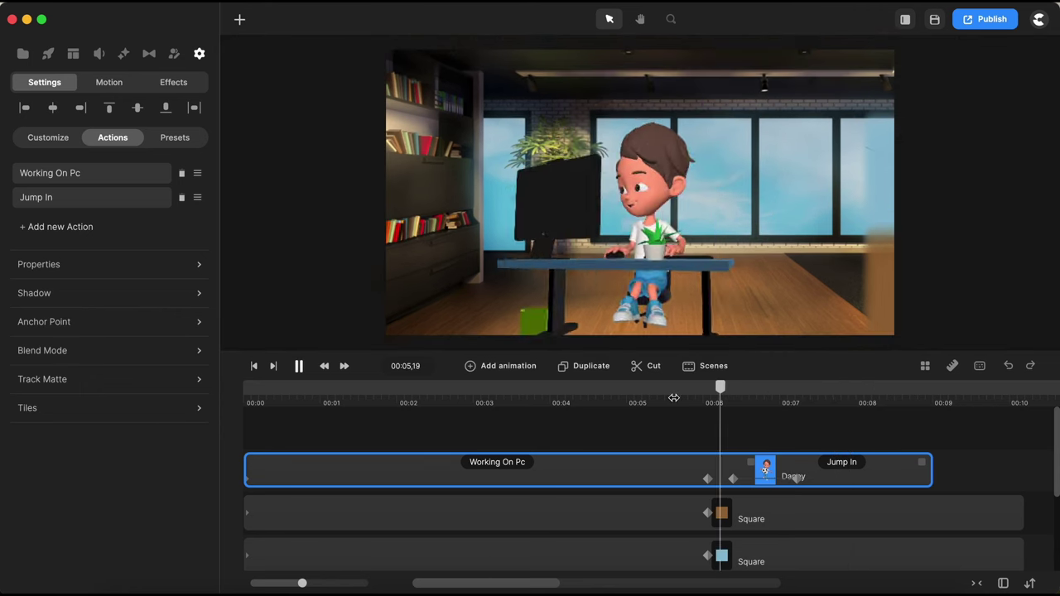
pyautogui.press('space')
# Add a Blows A Kiss action to Danny after his Jump In action.
pyautogui.hscroll(2, 862, 443)
pyautogui.scroll(-3, 781, 405)
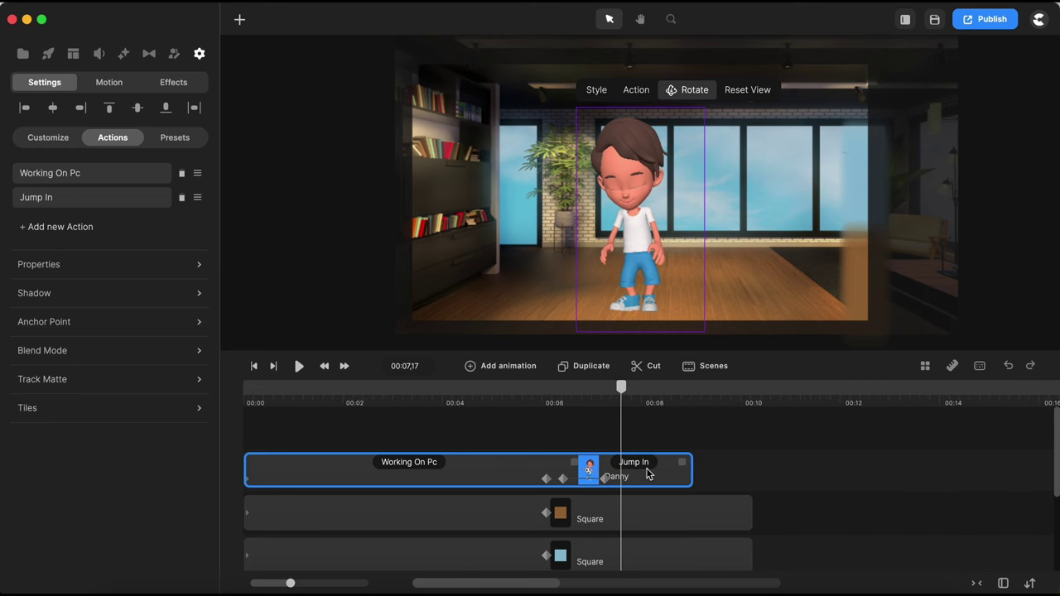
pyautogui.click(60, 229)
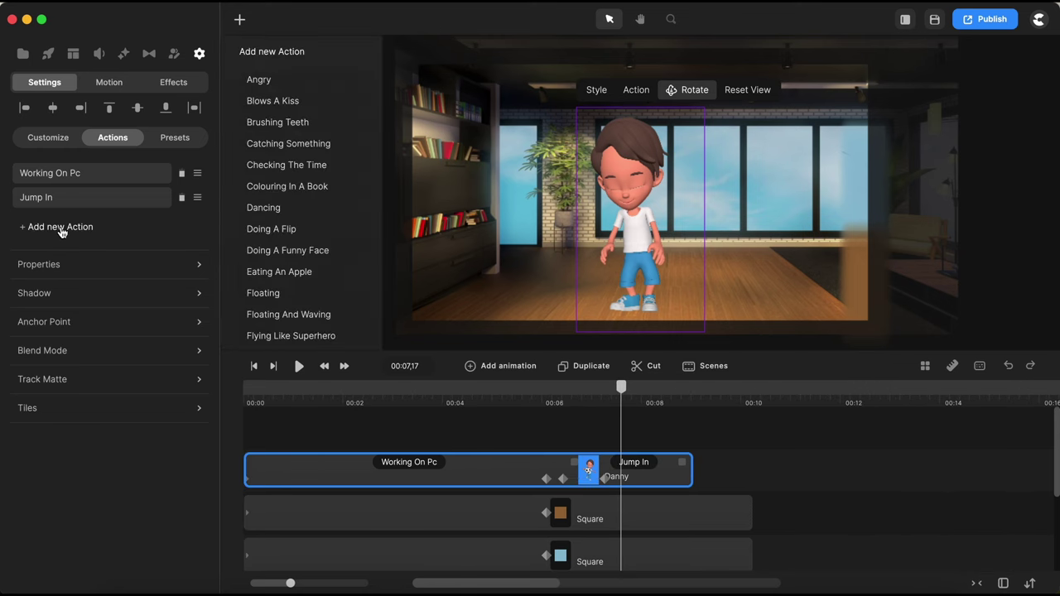
pyautogui.scroll(-2, 310, 294)
pyautogui.scroll(2, 310, 296)
pyautogui.scroll(-2, 310, 296)
pyautogui.scroll(3, 310, 294)
pyautogui.click(290, 101)
# Line up the clip ends at about 11.2 seconds and select Danny's last Character View keyframe at 00:07,07.
pyautogui.moveTo(855, 462); pyautogui.dragTo(815, 534)
pyautogui.scroll(-1, 764, 497)
pyautogui.moveTo(622, 387); pyautogui.dragTo(649, 412)
pyautogui.click(622, 461)
pyautogui.click(604, 449)
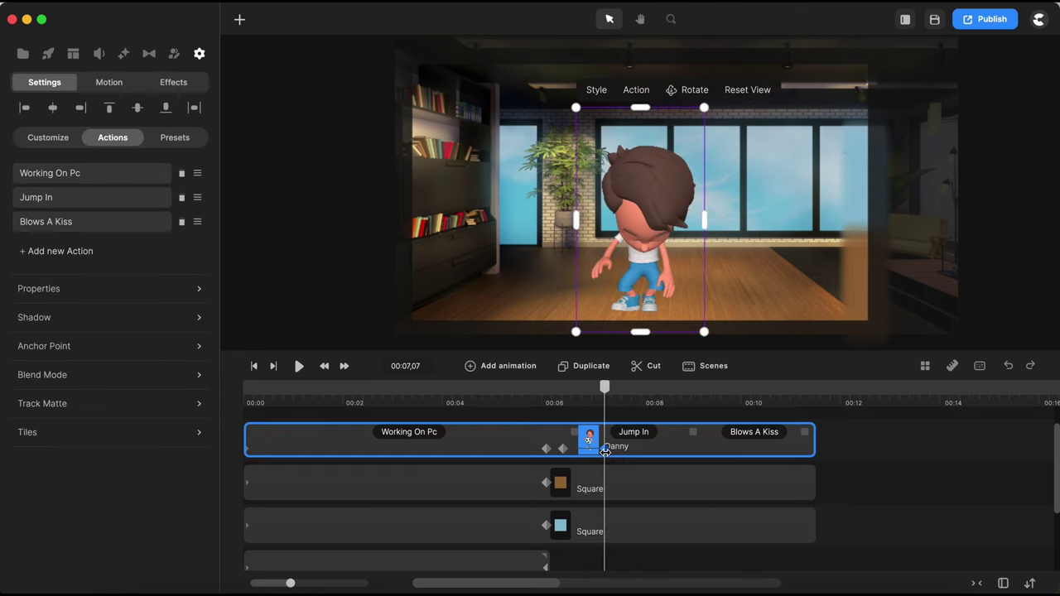
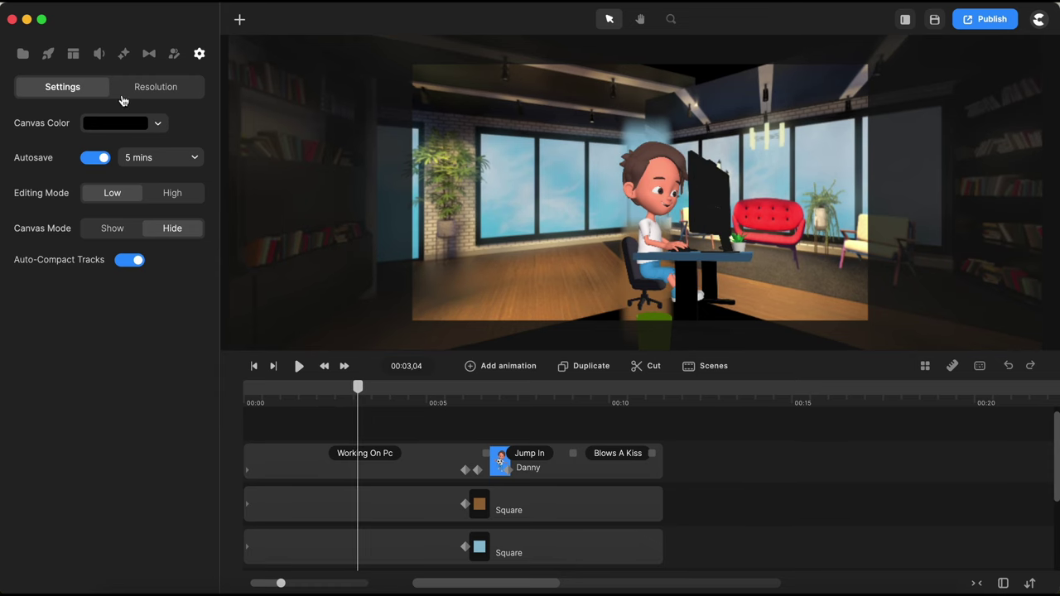
# Place the Light Leak 20 transition from the Light Leaks category on a new track above Danny.
pyautogui.click(48, 55)
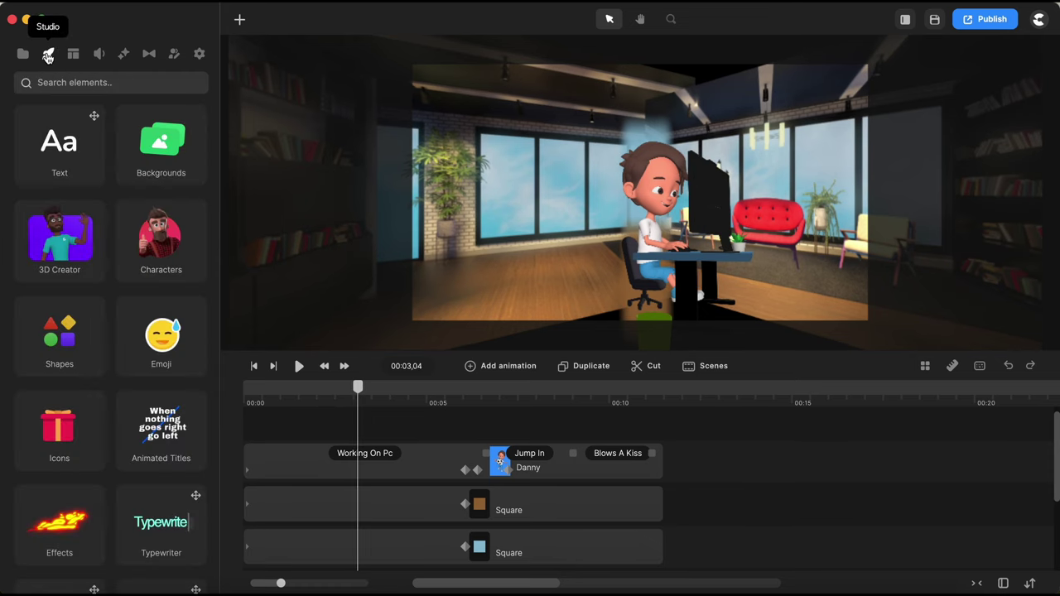
pyautogui.scroll(-10, 160, 177)
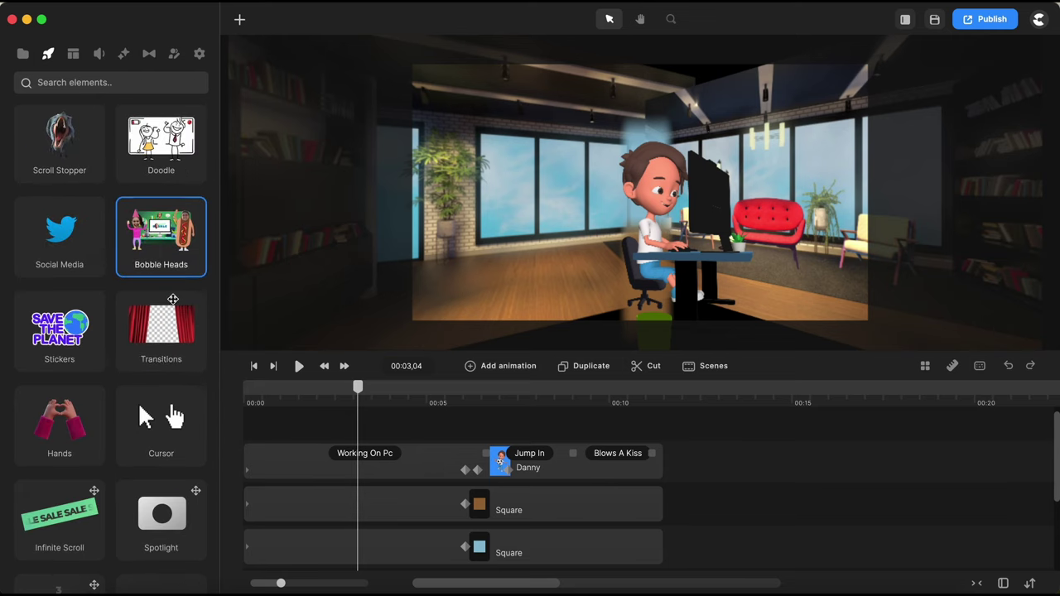
pyautogui.click(161, 331)
pyautogui.click(166, 126)
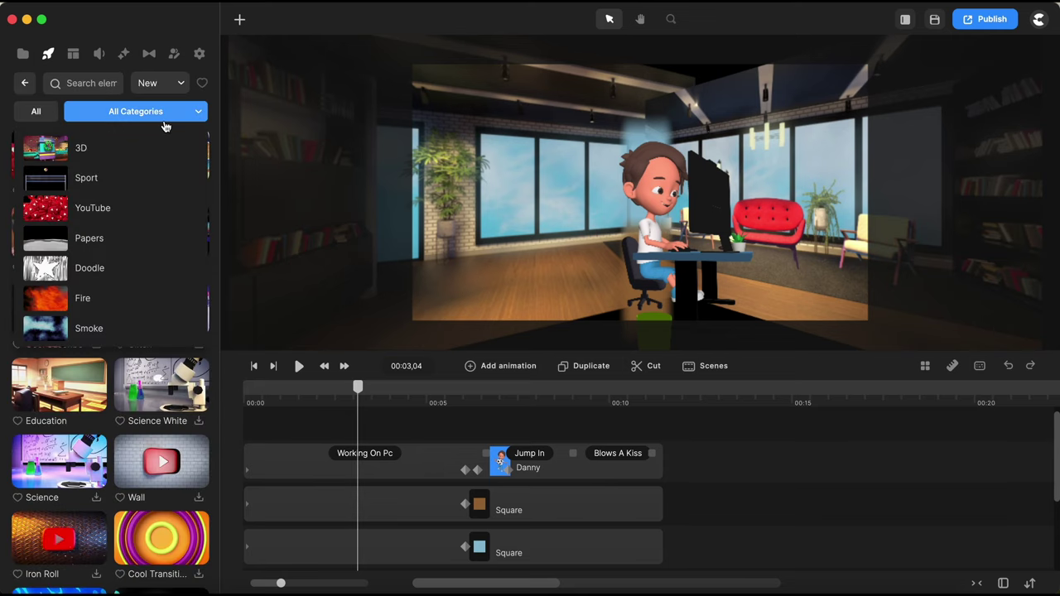
pyautogui.click(114, 273)
pyautogui.scroll(-2, 116, 282)
pyautogui.scroll(-1, 116, 281)
pyautogui.click(106, 273)
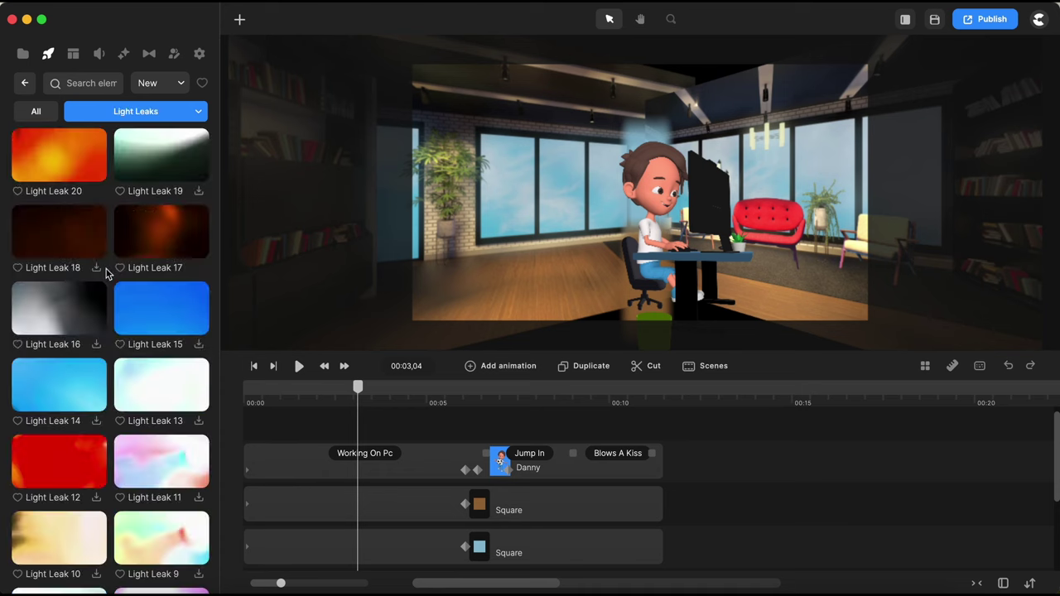
pyautogui.moveTo(66, 166); pyautogui.dragTo(447, 482)
# Reduce the light leak video's opacity to 55% and play the camera turn to check it.
pyautogui.moveTo(358, 386); pyautogui.dragTo(450, 399)
pyautogui.click(415, 482)
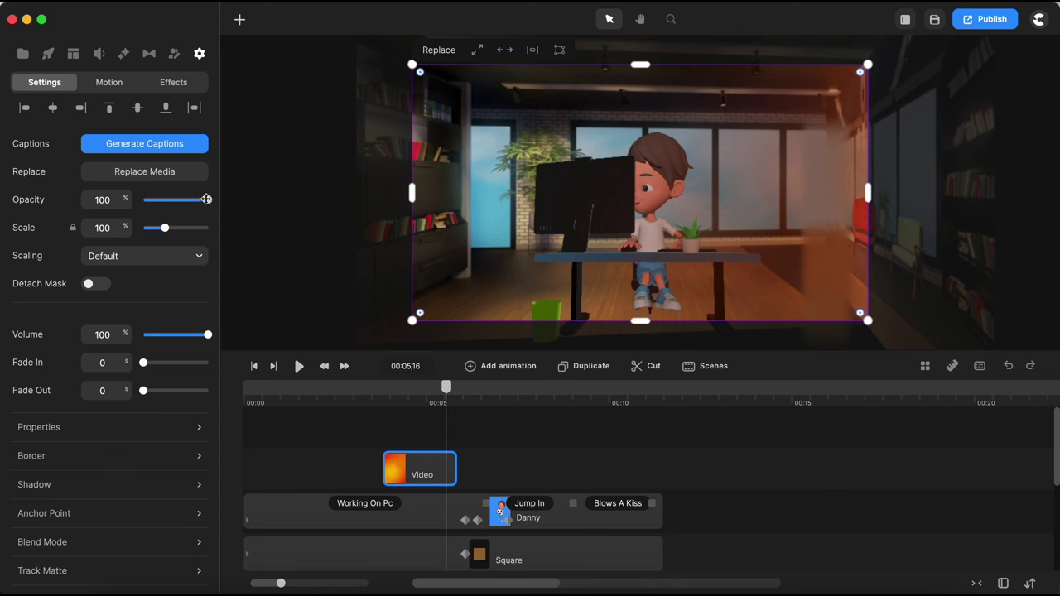
pyautogui.moveTo(207, 200); pyautogui.dragTo(180, 199)
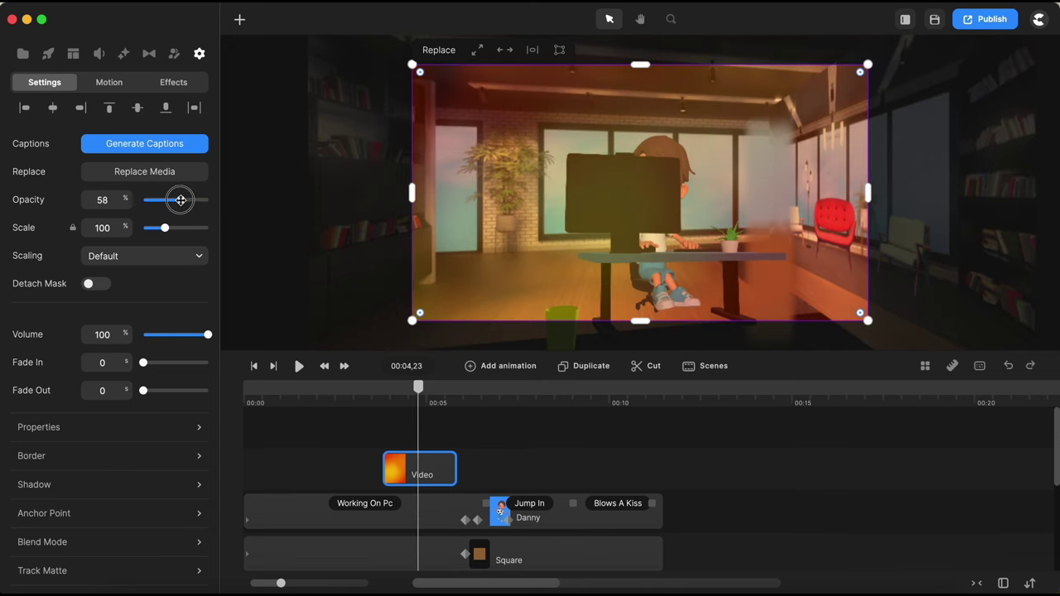
pyautogui.press('Escape')
pyautogui.press('space')
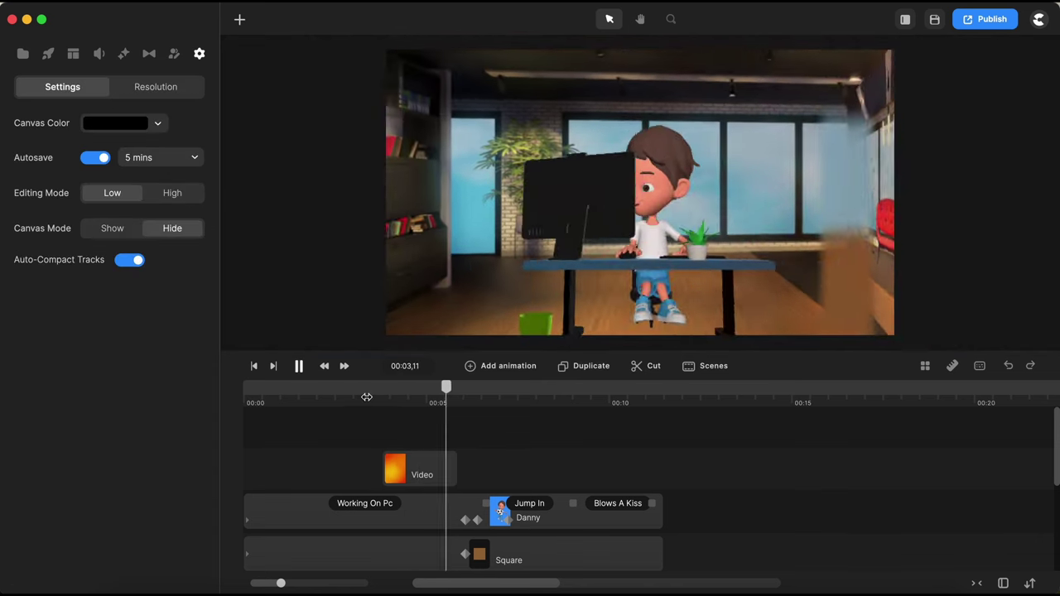
pyautogui.press('space')
# Shift the light leak video earlier to start at about 2.3 seconds, playing the animation to check its timing.
pyautogui.moveTo(367, 397); pyautogui.dragTo(232, 427)
pyautogui.click(418, 470)
pyautogui.click(372, 434)
pyautogui.press('space')
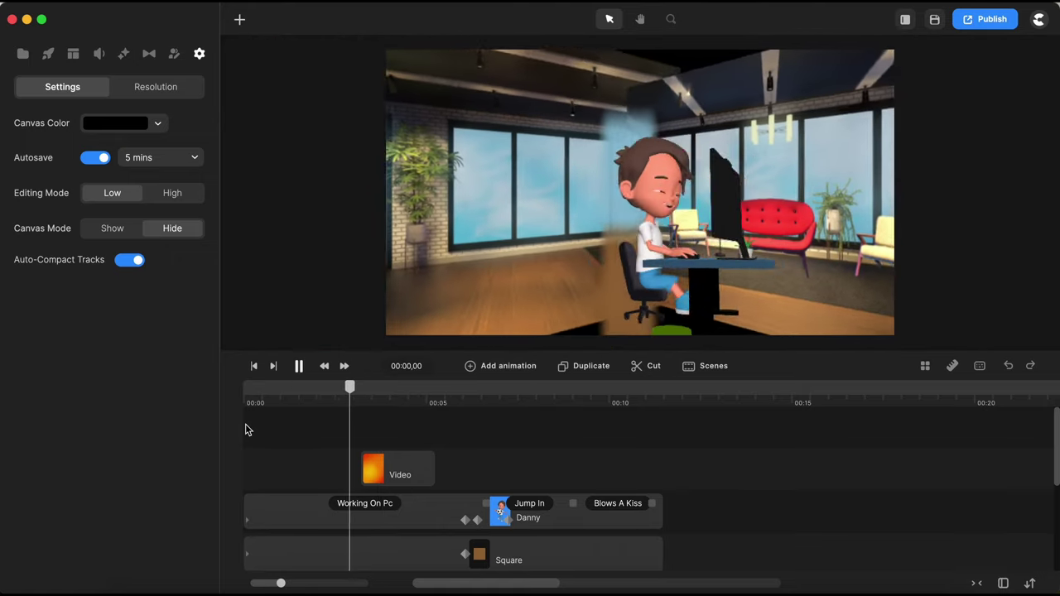
pyautogui.moveTo(400, 470); pyautogui.dragTo(369, 470)
pyautogui.click(311, 395)
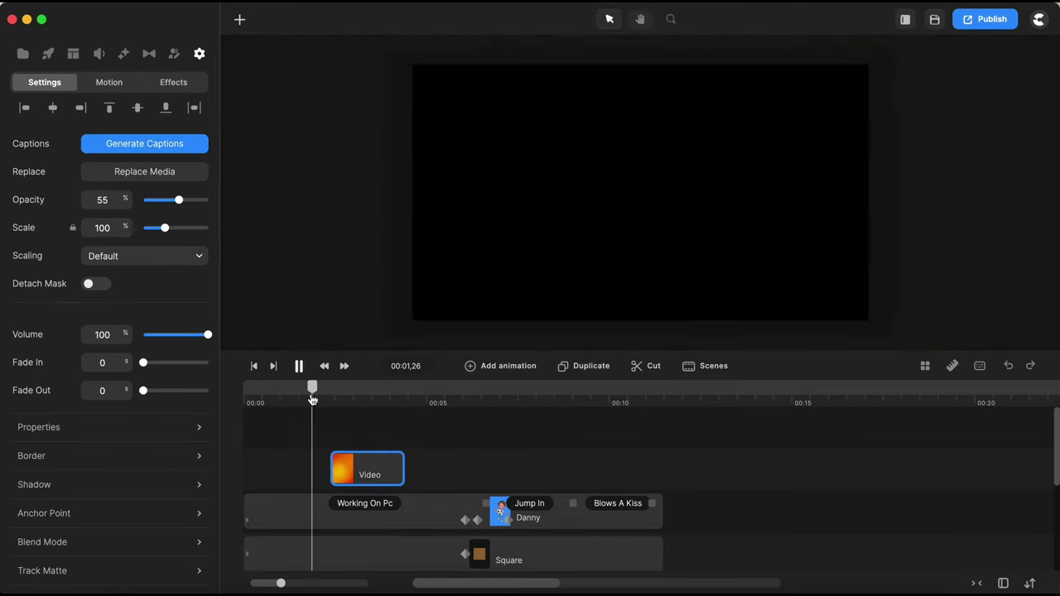
pyautogui.press('space')
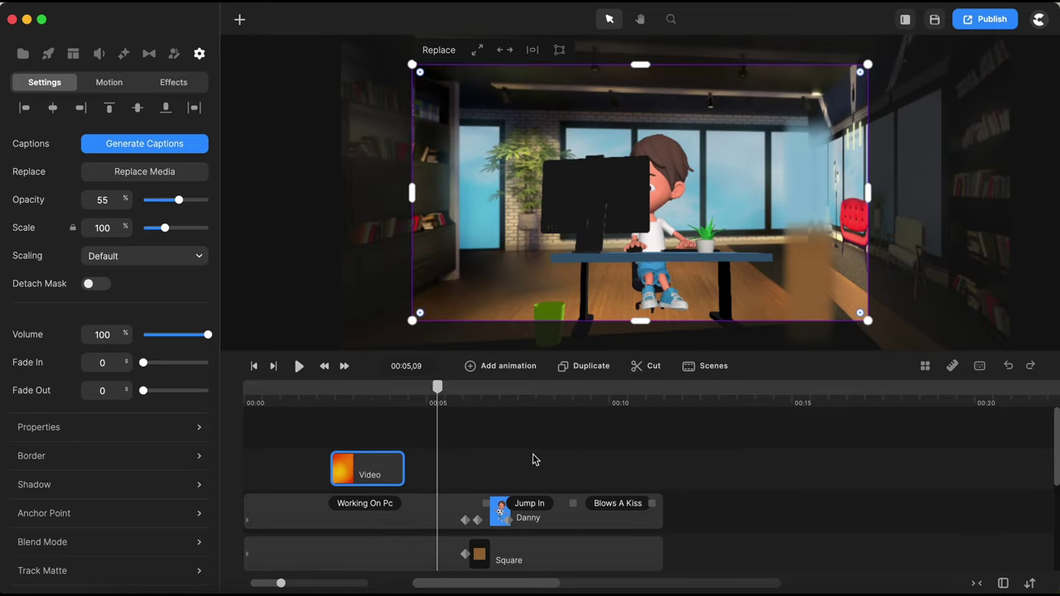
# Apply a Blur effect of strength 10 to the first office group, with the sofa and armchairs, and inspect it at the start.
pyautogui.moveTo(437, 389); pyautogui.dragTo(220, 407)
pyautogui.click(786, 476)
pyautogui.scroll(-3, 786, 477)
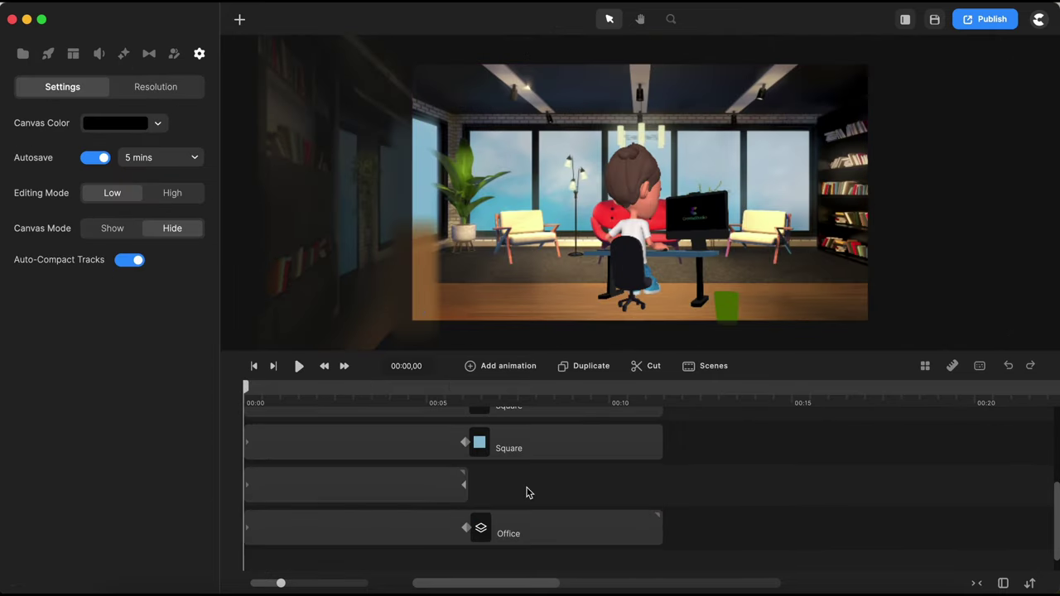
pyautogui.click(432, 495)
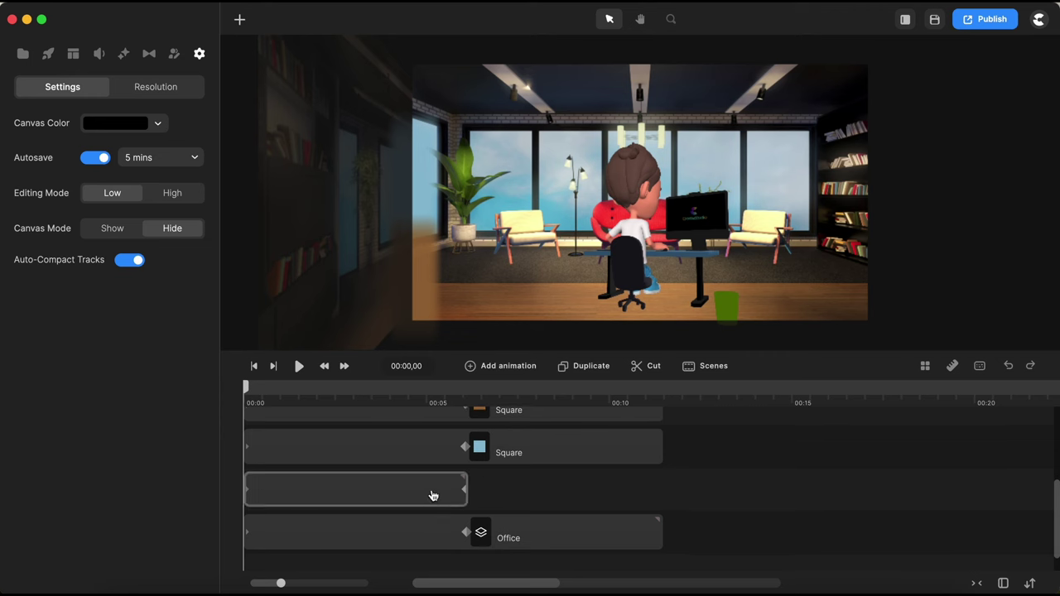
pyautogui.click(428, 505)
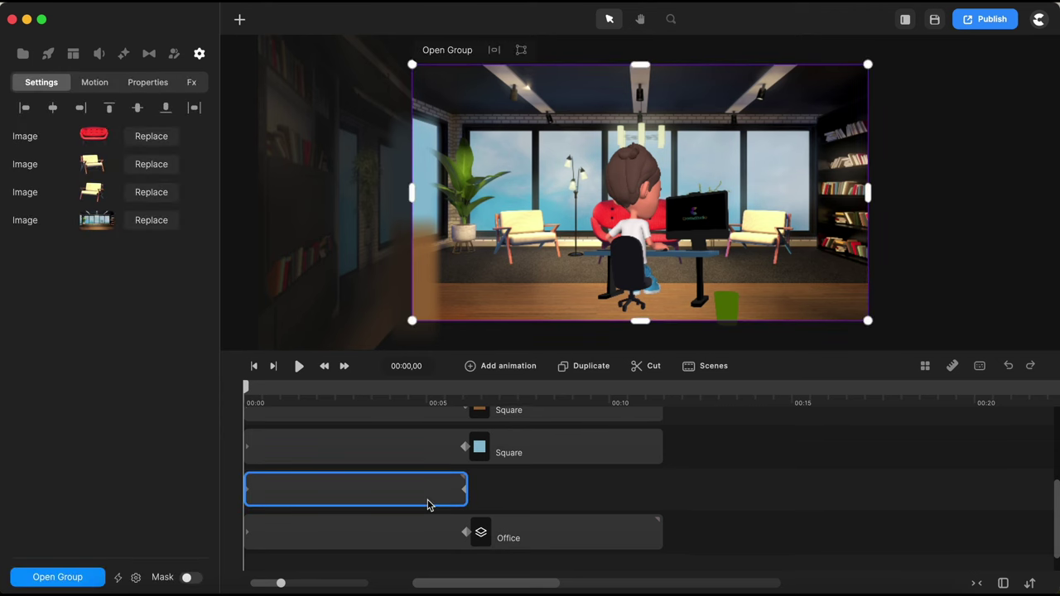
pyautogui.click(124, 54)
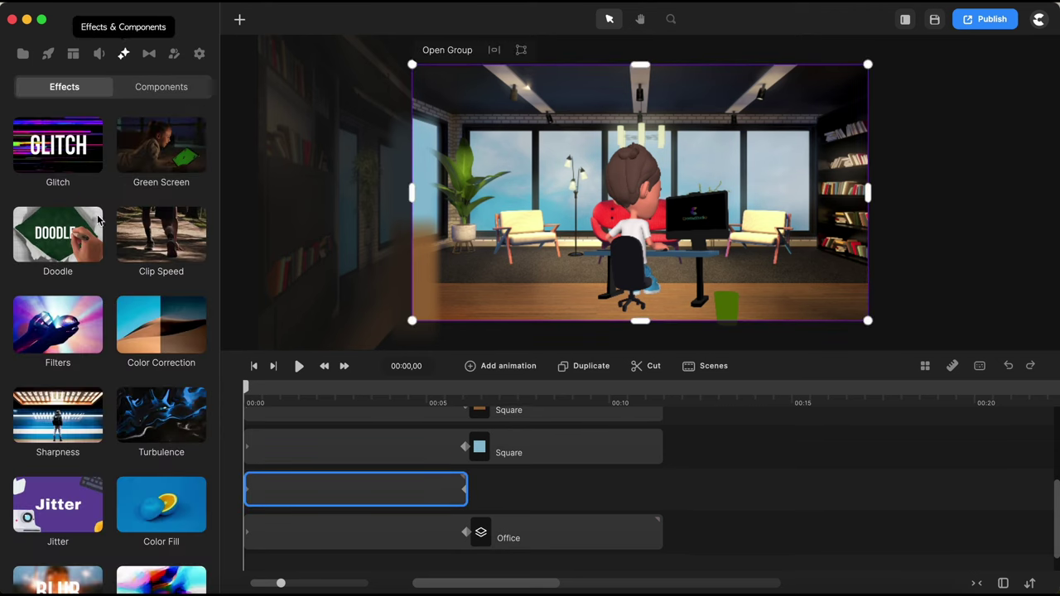
pyautogui.scroll(-5, 65, 397)
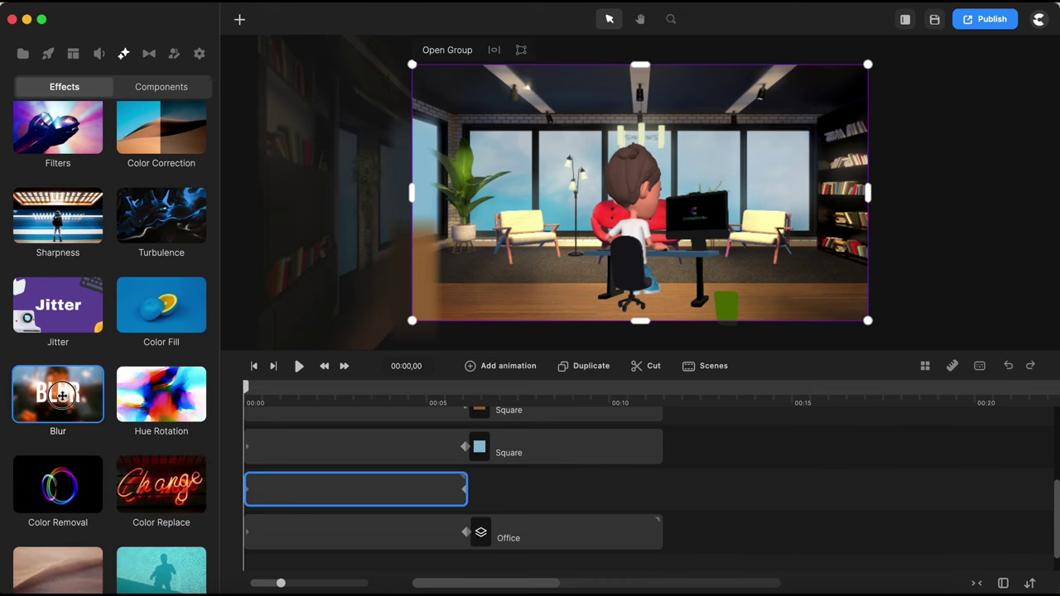
pyautogui.moveTo(62, 396); pyautogui.dragTo(323, 488)
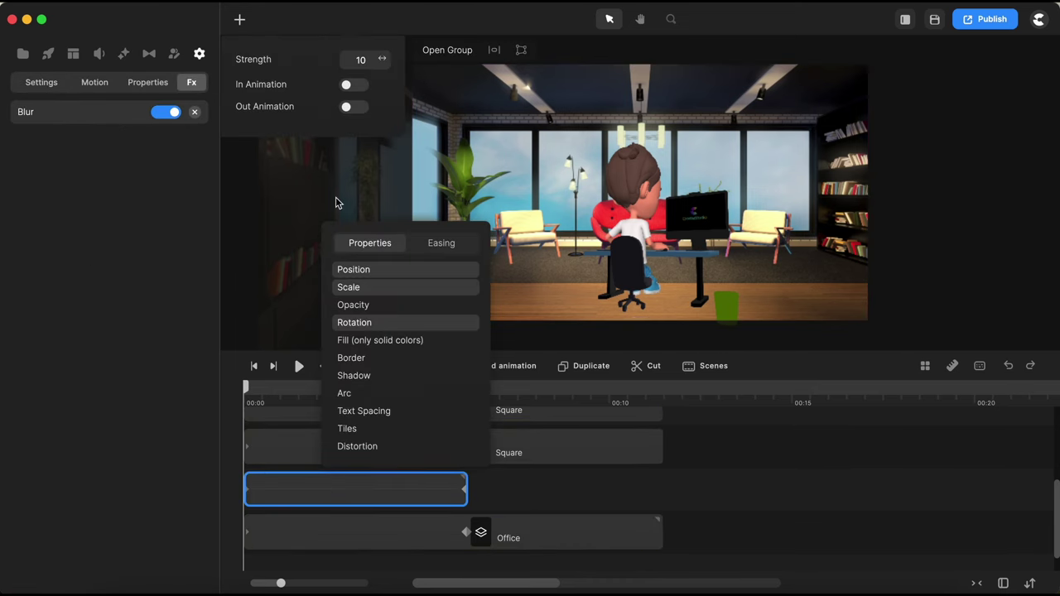
pyautogui.click(727, 503)
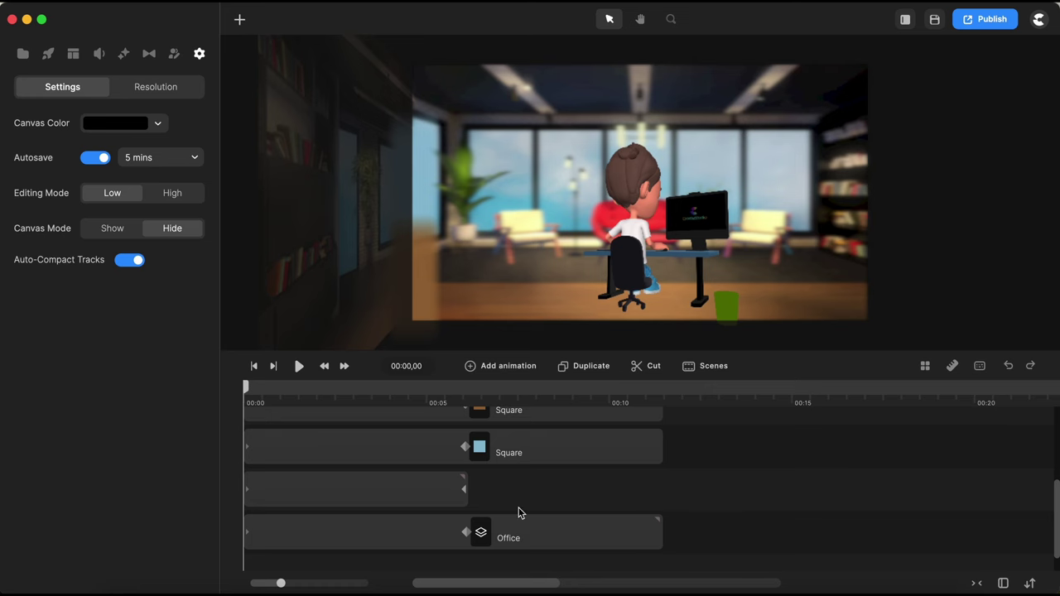
pyautogui.scroll(3, 604, 134)
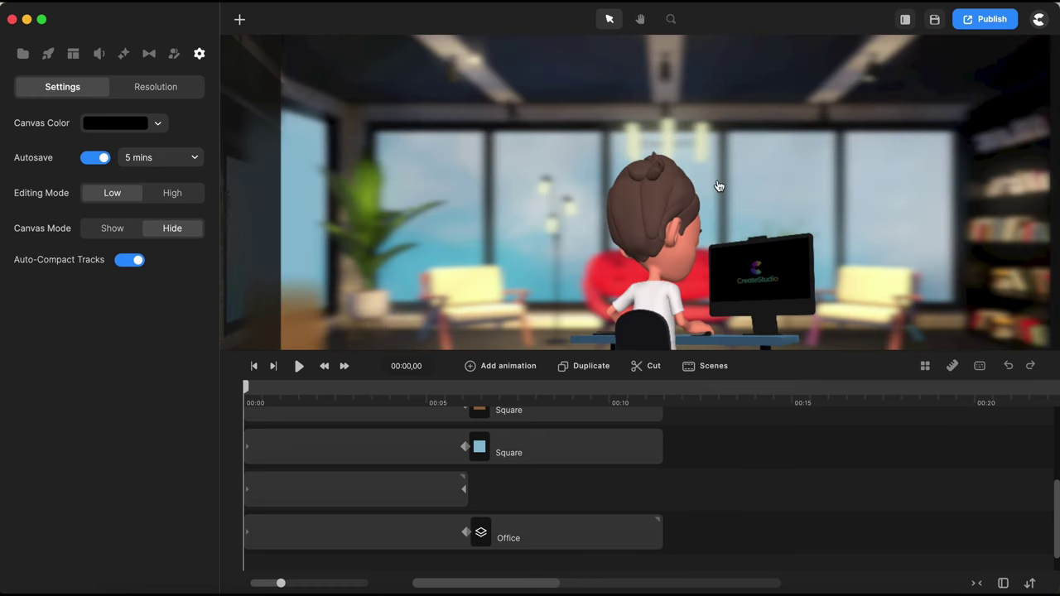
pyautogui.scroll(-4, 719, 186)
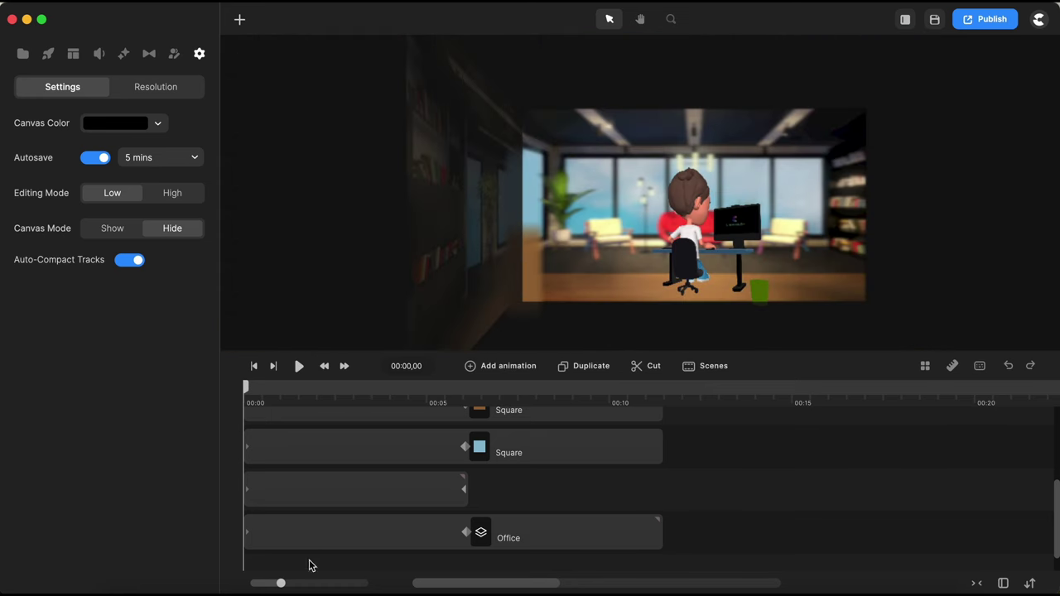
# Apply a Blur effect of strength 10 to the Office group and scrub to the end of the scene to inspect it.
pyautogui.click(540, 546)
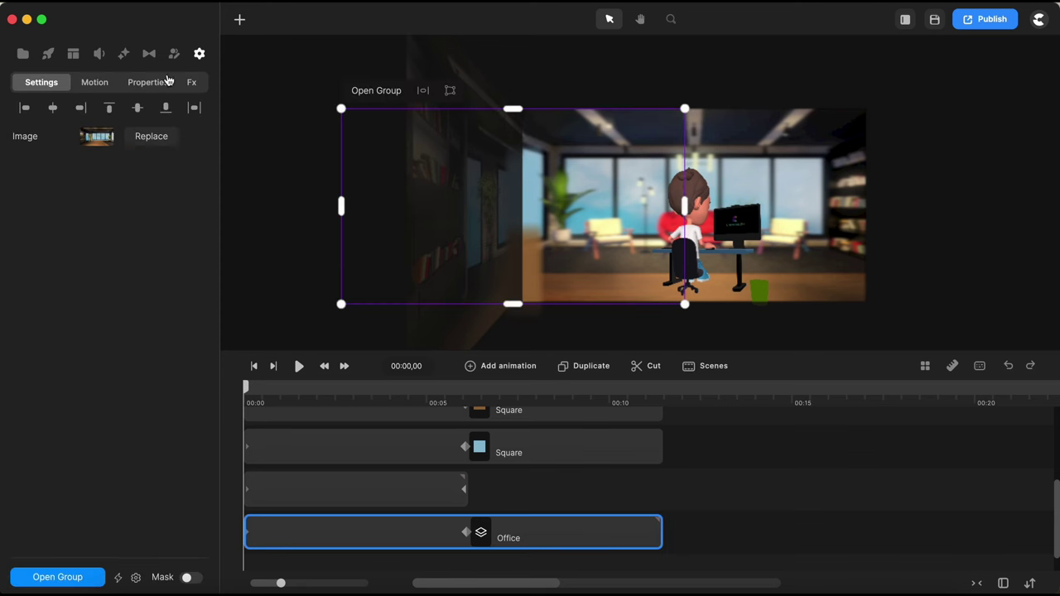
pyautogui.click(124, 53)
pyautogui.scroll(-3, 57, 412)
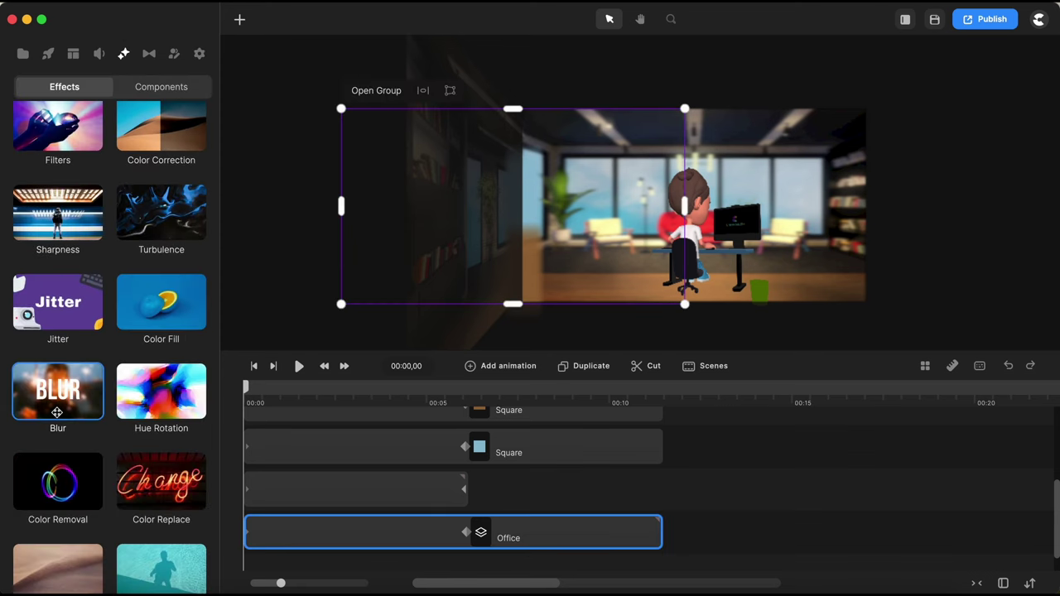
pyautogui.moveTo(57, 412); pyautogui.dragTo(568, 530)
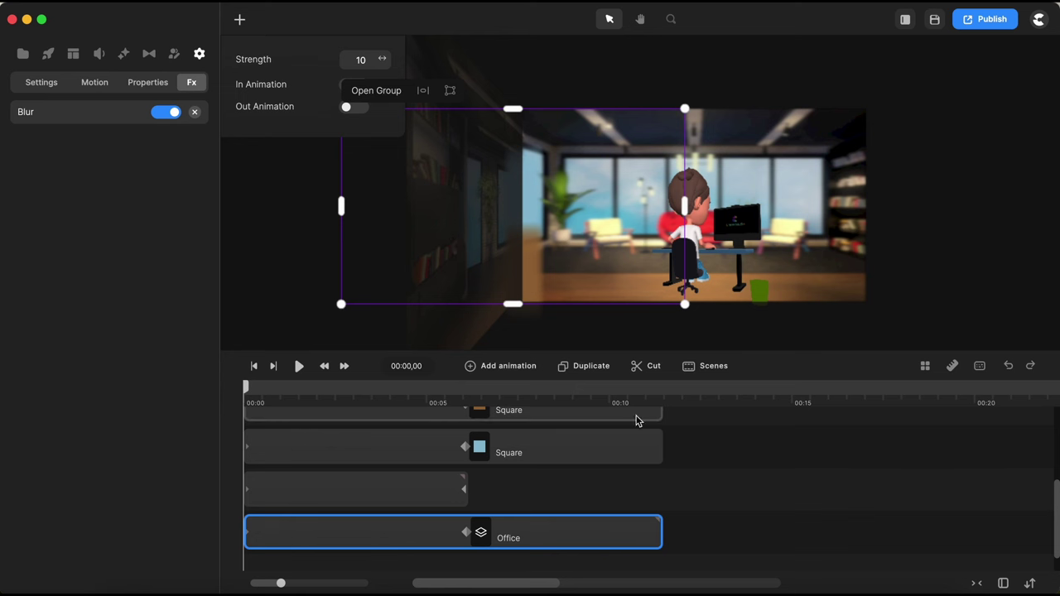
pyautogui.click(521, 419)
pyautogui.moveTo(246, 388); pyautogui.dragTo(656, 375)
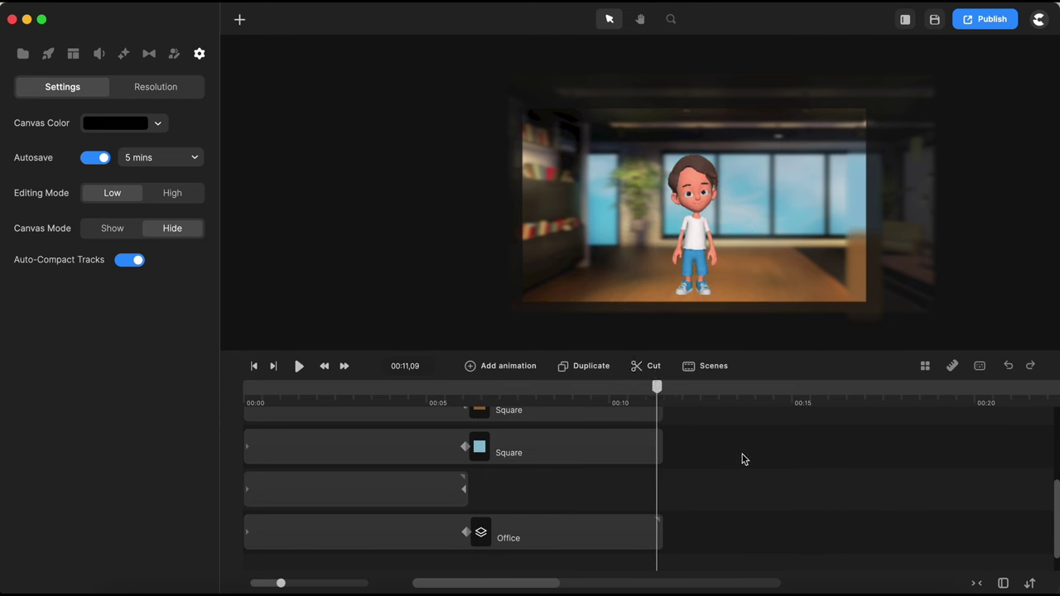
pyautogui.scroll(5, 754, 475)
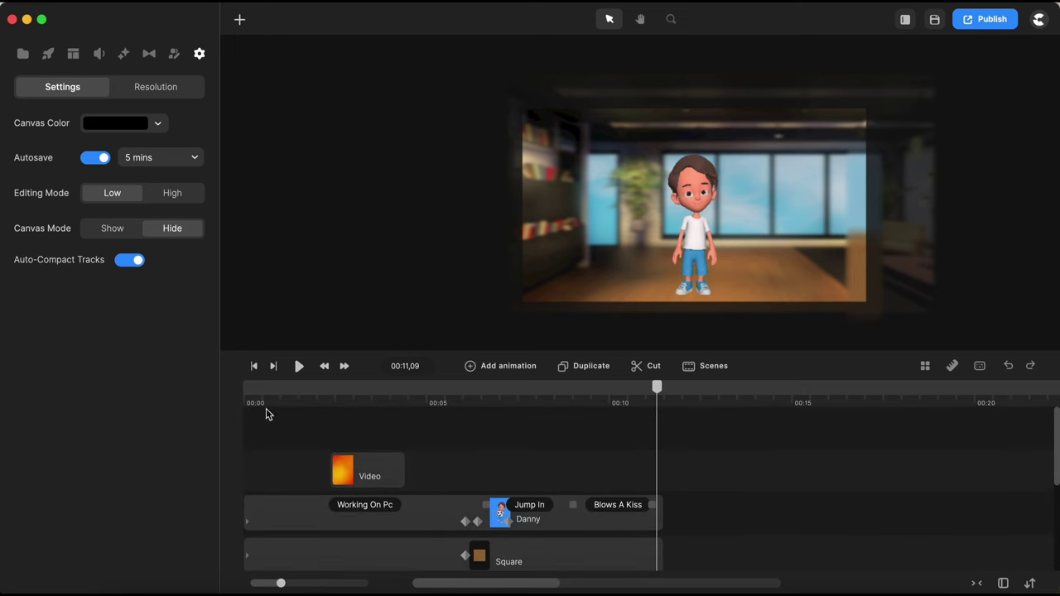
pyautogui.click(253, 367)
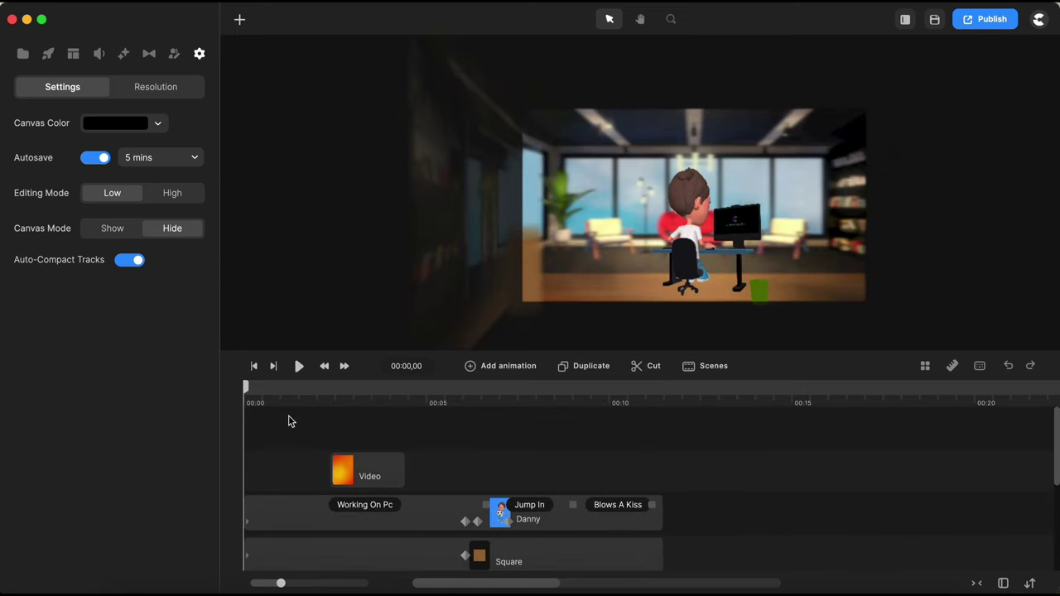
# Add a Camera component with a camera move starting at about 0.4 seconds and shortened to about half a second.
pyautogui.click(123, 53)
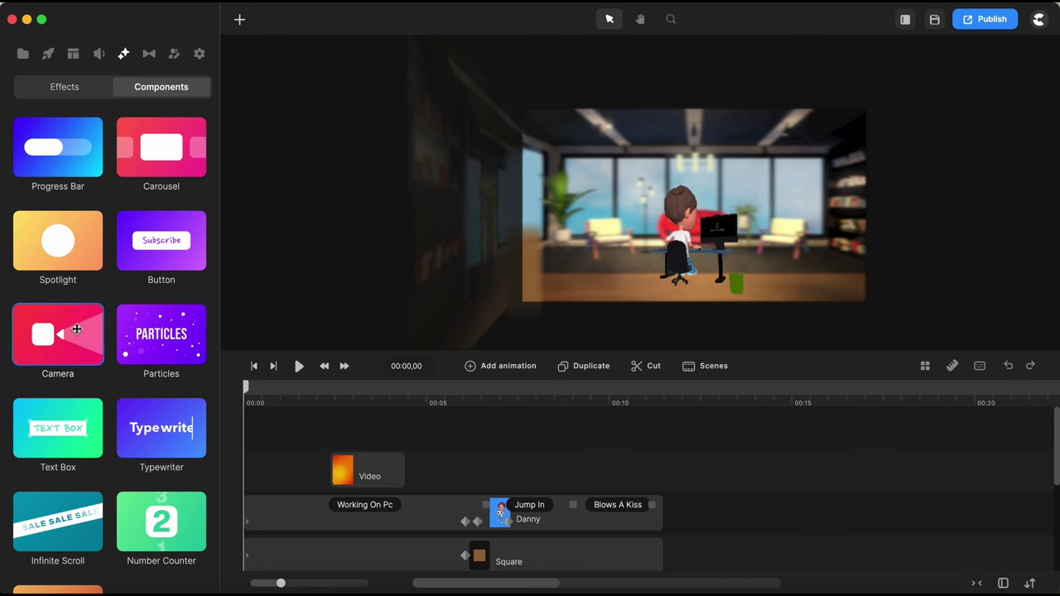
pyautogui.moveTo(59, 350); pyautogui.dragTo(646, 211)
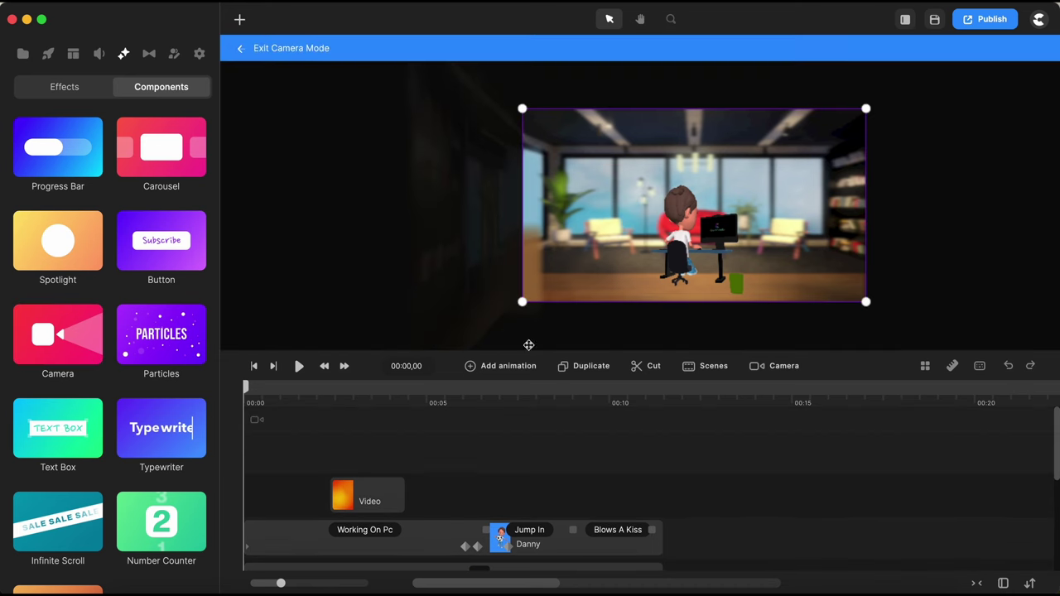
pyautogui.click(280, 427)
pyautogui.moveTo(314, 429); pyautogui.dragTo(303, 427)
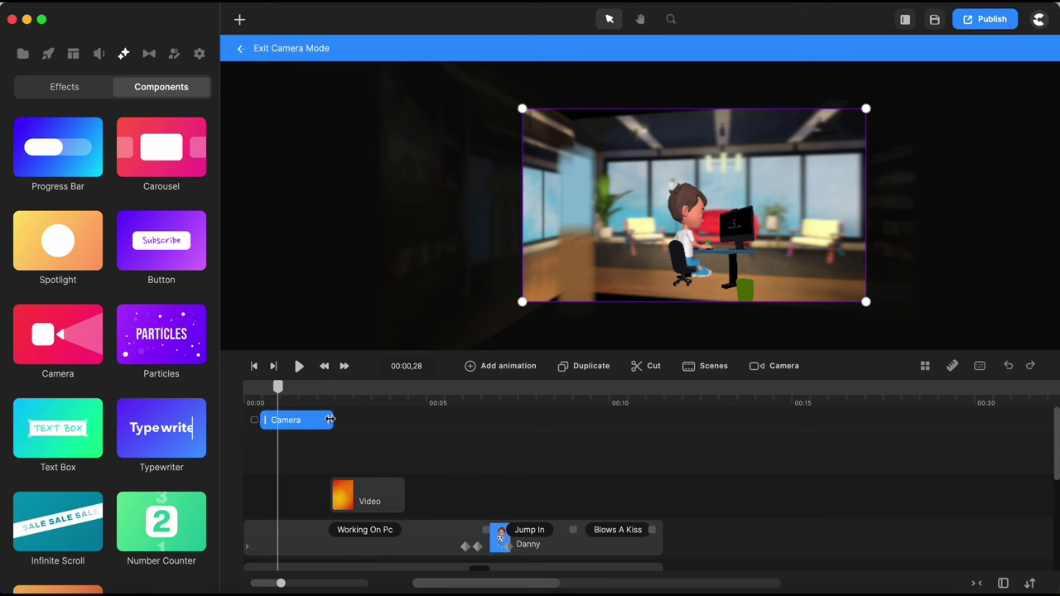
pyautogui.moveTo(329, 421); pyautogui.dragTo(275, 422)
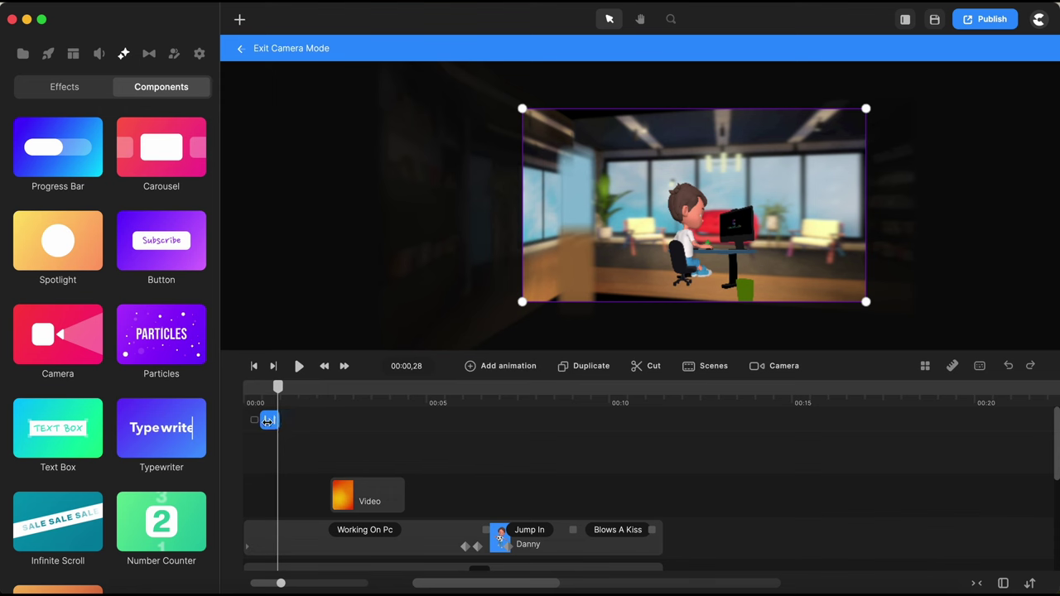
# Set the first camera move's easing to In & Out Expo.
pyautogui.click(271, 425)
pyautogui.click(315, 380)
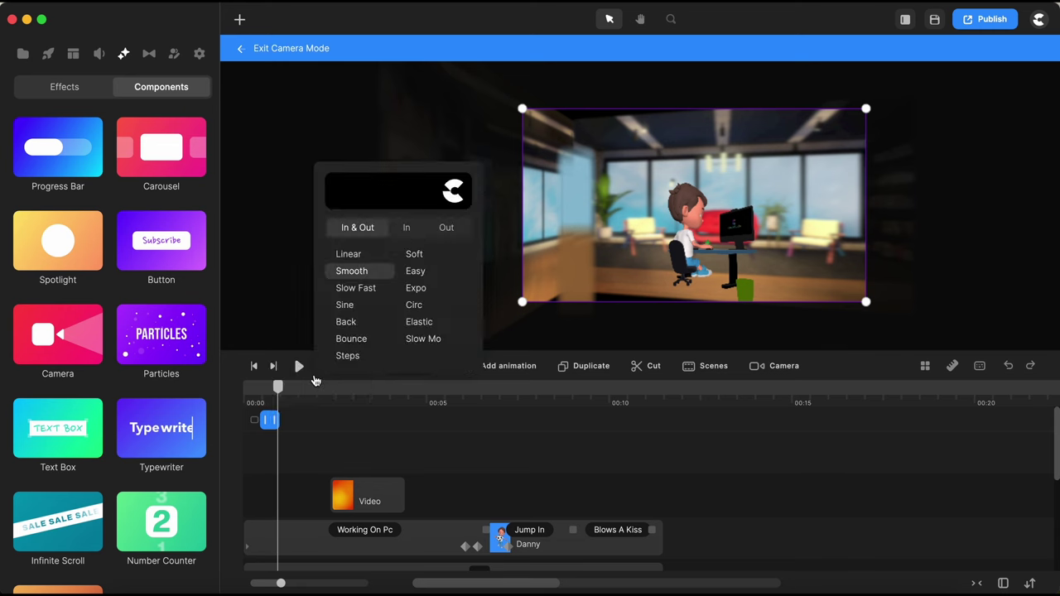
pyautogui.click(418, 288)
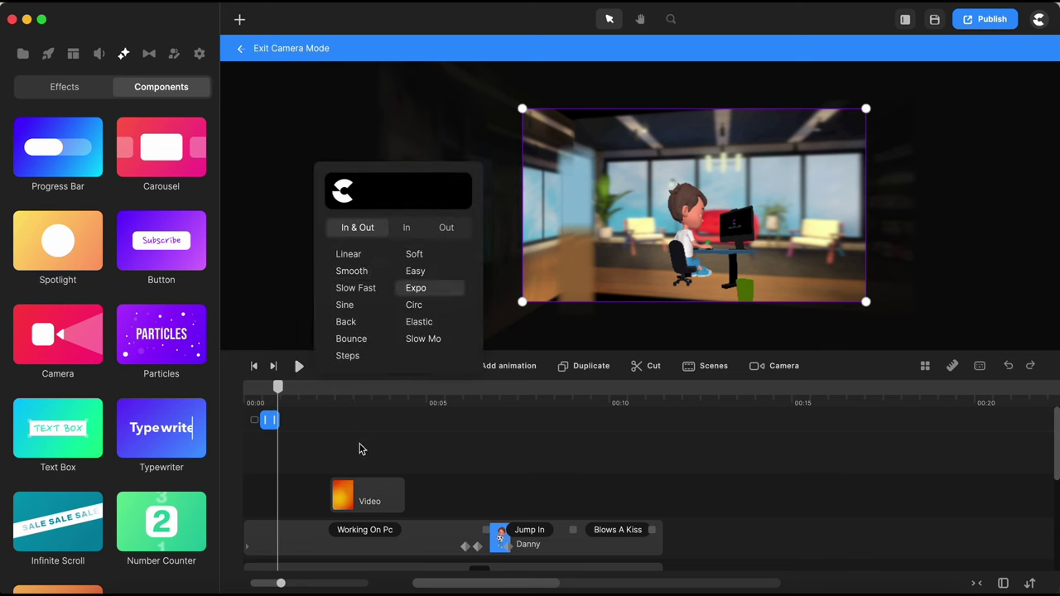
# Shrink the starting camera frame at 00:00,10 to a close-up of the character and computer, positioned around both.
pyautogui.moveTo(287, 387); pyautogui.dragTo(257, 391)
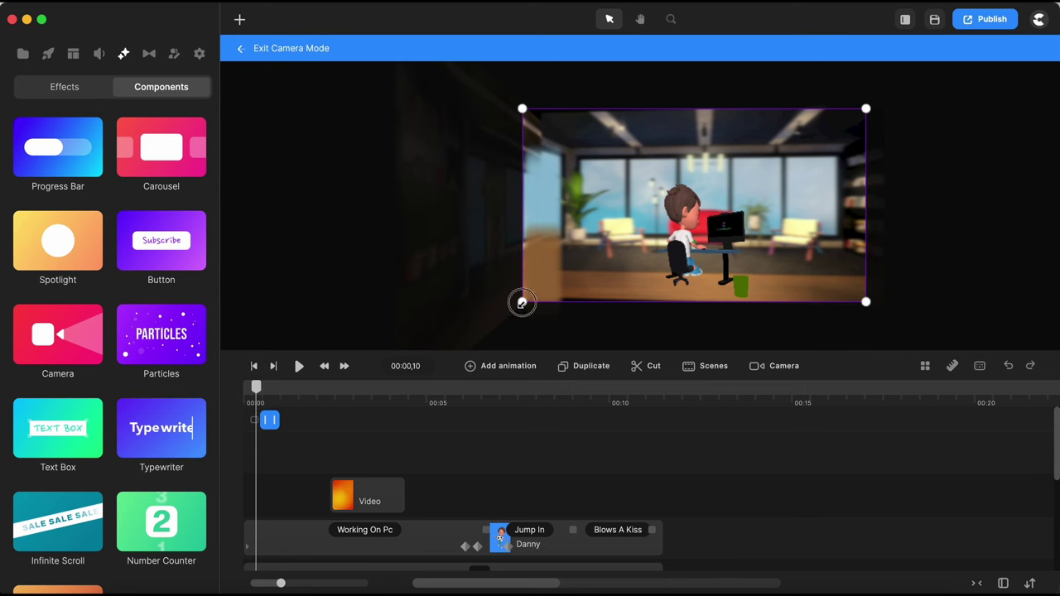
pyautogui.moveTo(522, 302); pyautogui.dragTo(667, 222)
pyautogui.moveTo(779, 191); pyautogui.dragTo(723, 226)
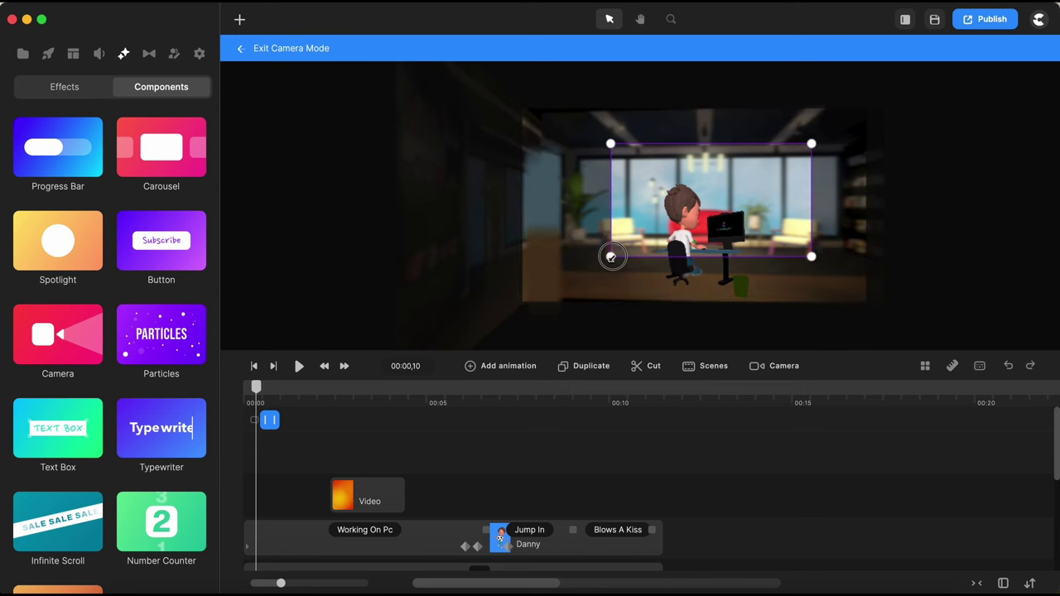
pyautogui.moveTo(611, 258); pyautogui.dragTo(646, 254)
pyautogui.moveTo(769, 184); pyautogui.dragTo(802, 165)
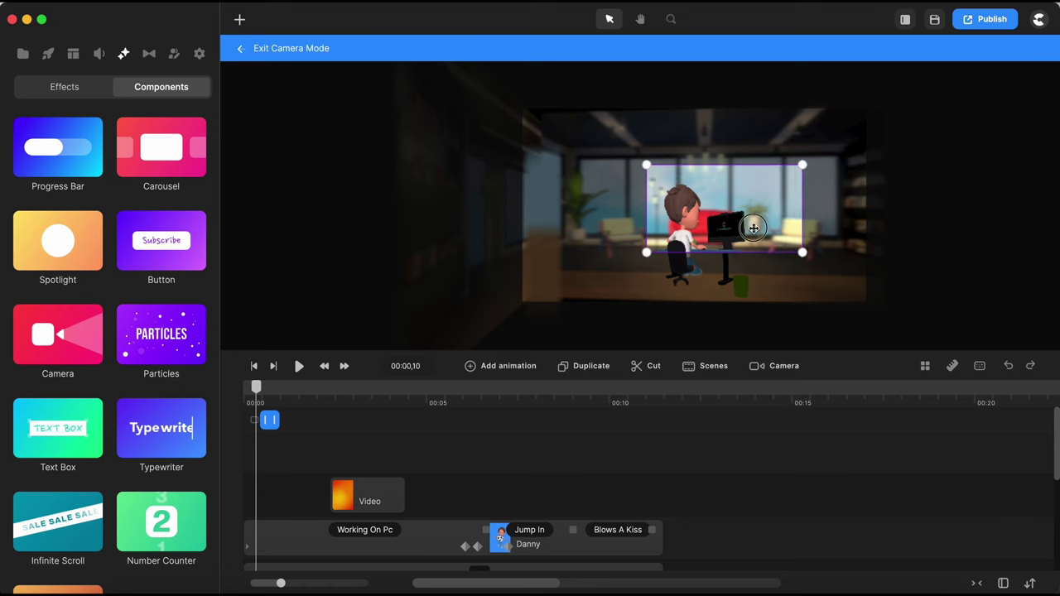
pyautogui.moveTo(753, 228); pyautogui.dragTo(734, 228)
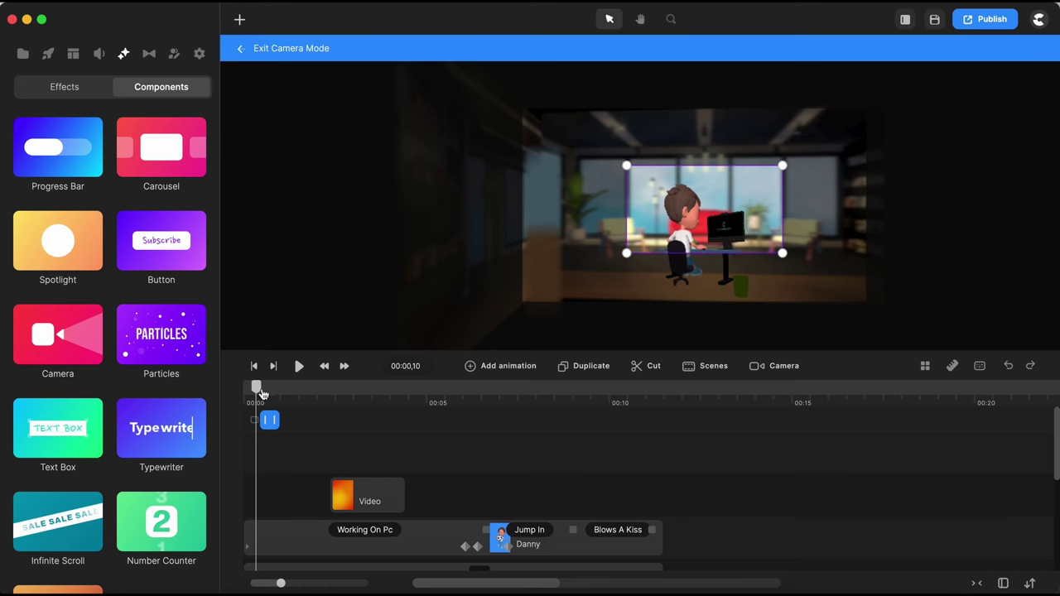
# Reframe the camera at 00:01,11 to a medium shot around the character and his desk.
pyautogui.moveTo(261, 394); pyautogui.dragTo(296, 383)
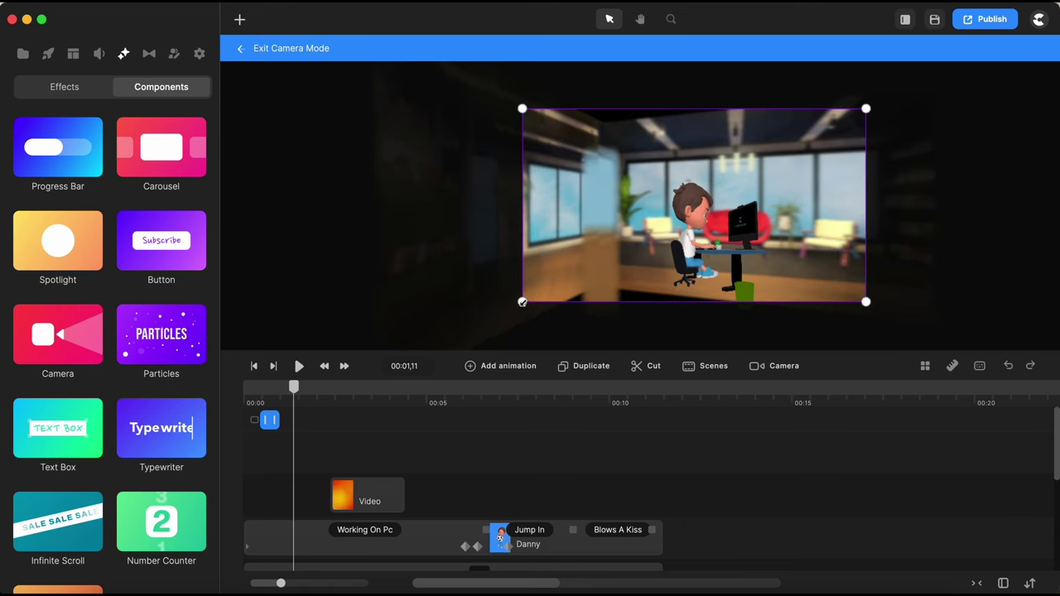
pyautogui.moveTo(522, 303); pyautogui.dragTo(585, 275)
pyautogui.moveTo(643, 247); pyautogui.dragTo(602, 249)
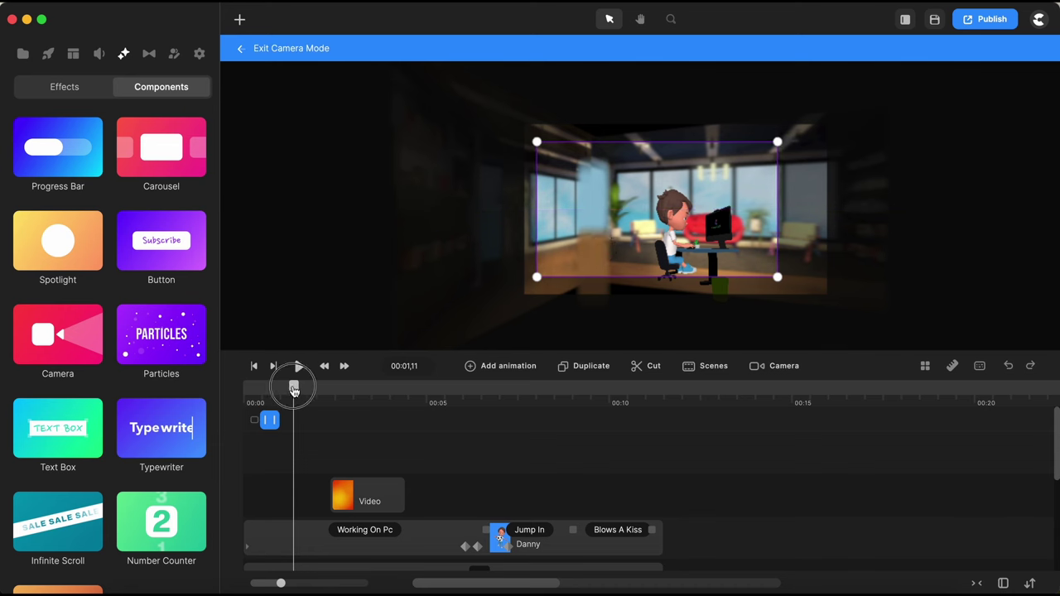
# Add a second camera move at 00:06,12, shorten it to about 1 second and set its easing to Expo.
pyautogui.moveTo(294, 390); pyautogui.dragTo(467, 391)
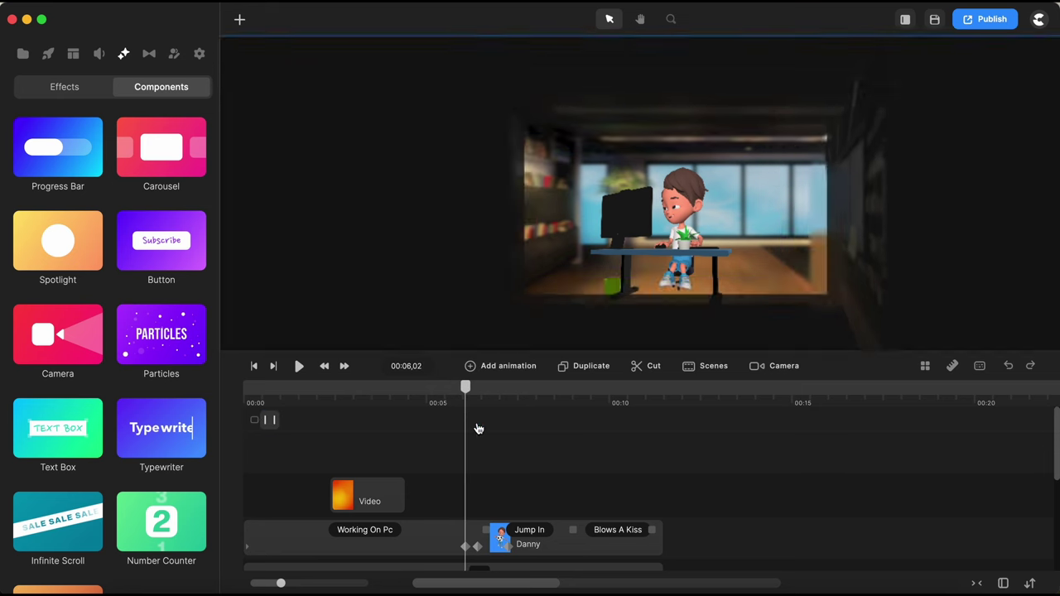
pyautogui.click(478, 427)
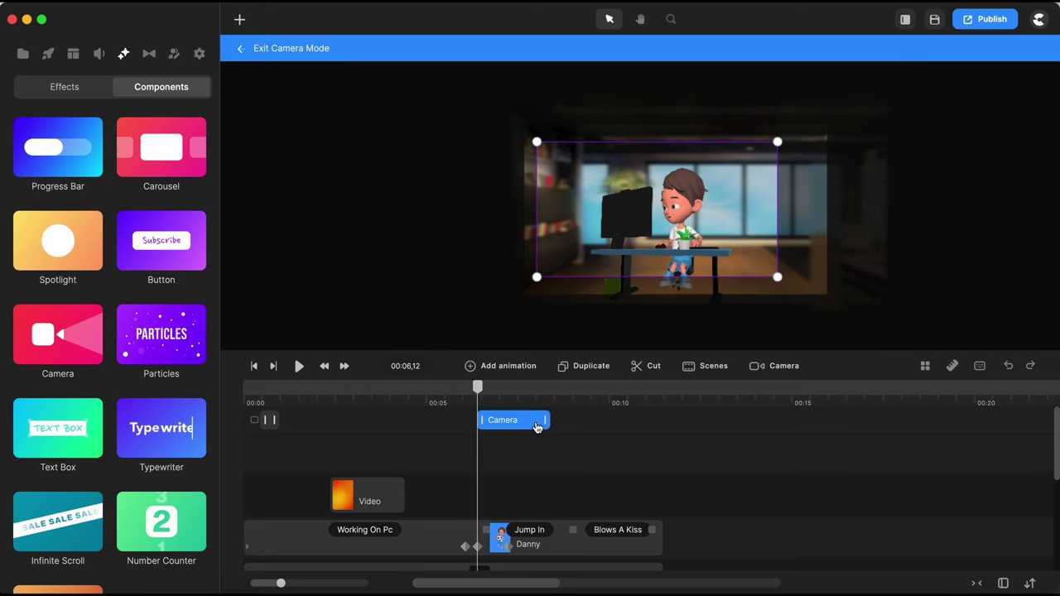
pyautogui.moveTo(540, 419); pyautogui.dragTo(511, 419)
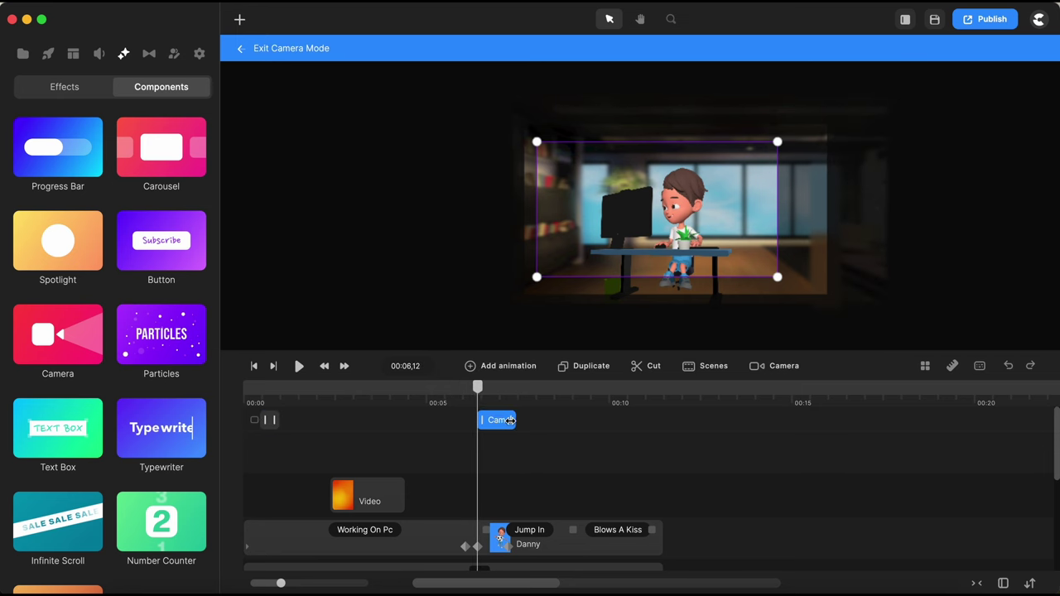
pyautogui.rightClick(498, 426)
pyautogui.click(535, 374)
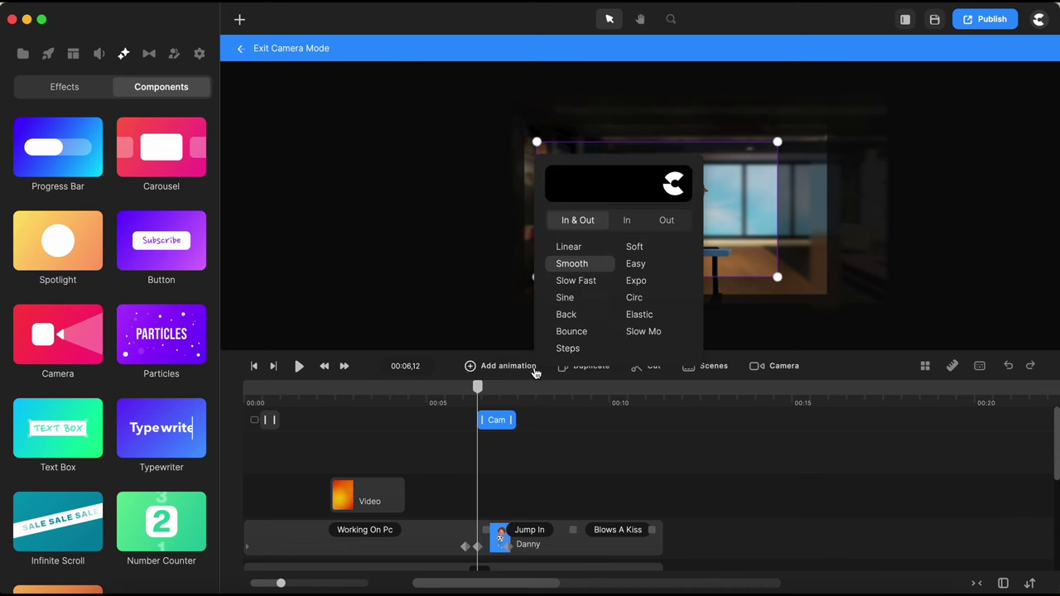
pyautogui.click(636, 281)
pyautogui.click(525, 440)
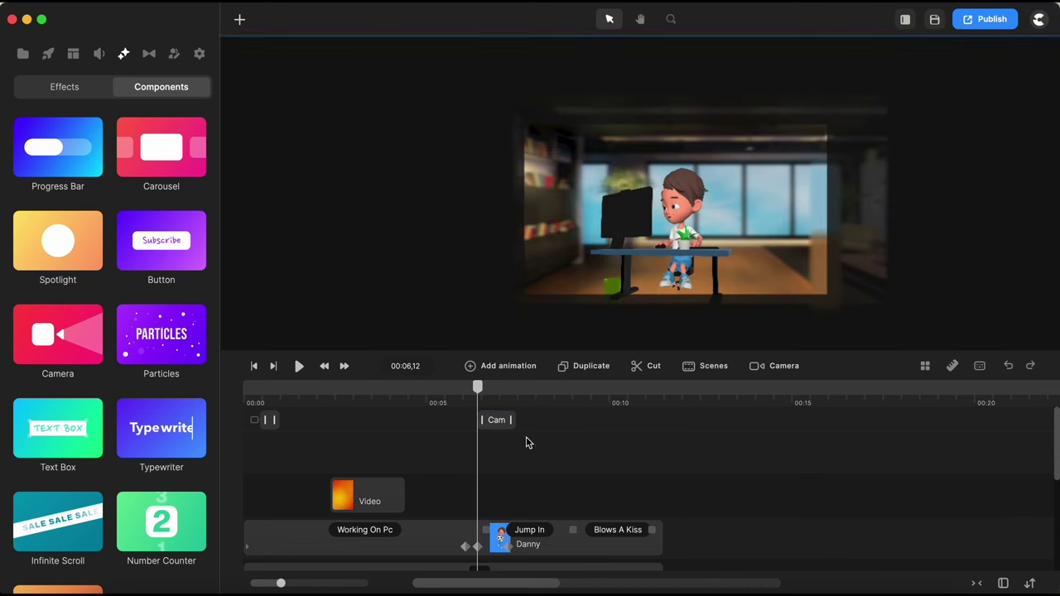
# Enlarge the second camera move's frame at 00:07,21 to nearly the whole office background, and check it through to the scene's end.
pyautogui.moveTo(479, 388); pyautogui.dragTo(526, 389)
pyautogui.click(496, 420)
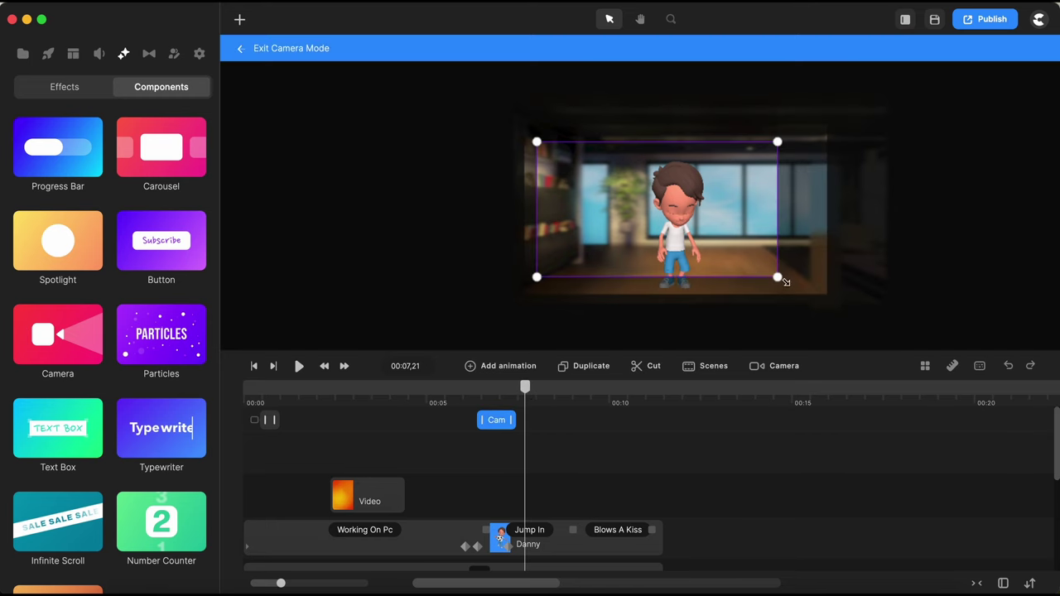
pyautogui.moveTo(780, 280); pyautogui.dragTo(803, 290)
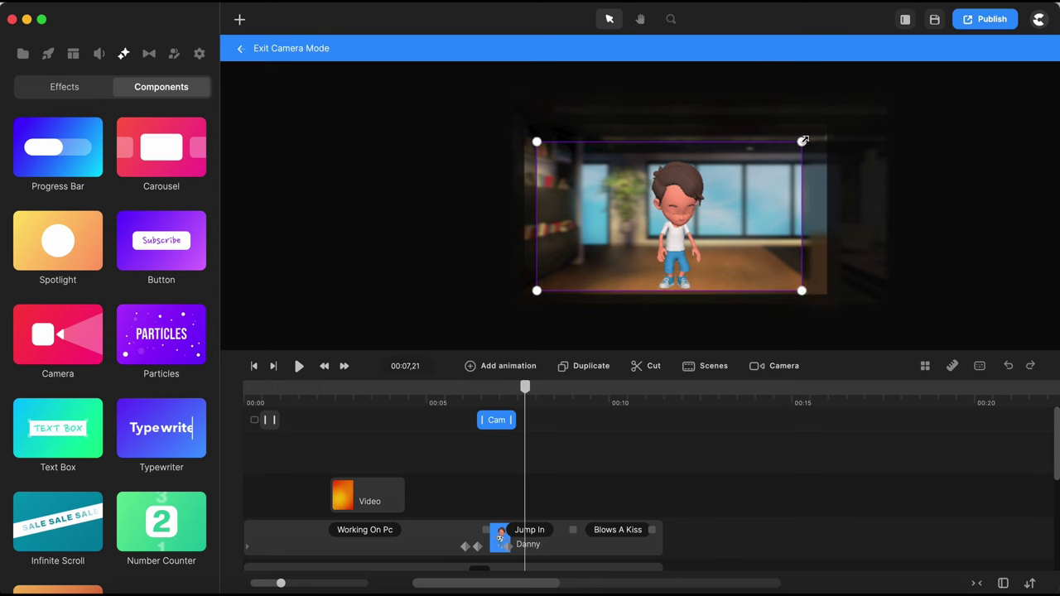
pyautogui.moveTo(803, 141); pyautogui.dragTo(825, 128)
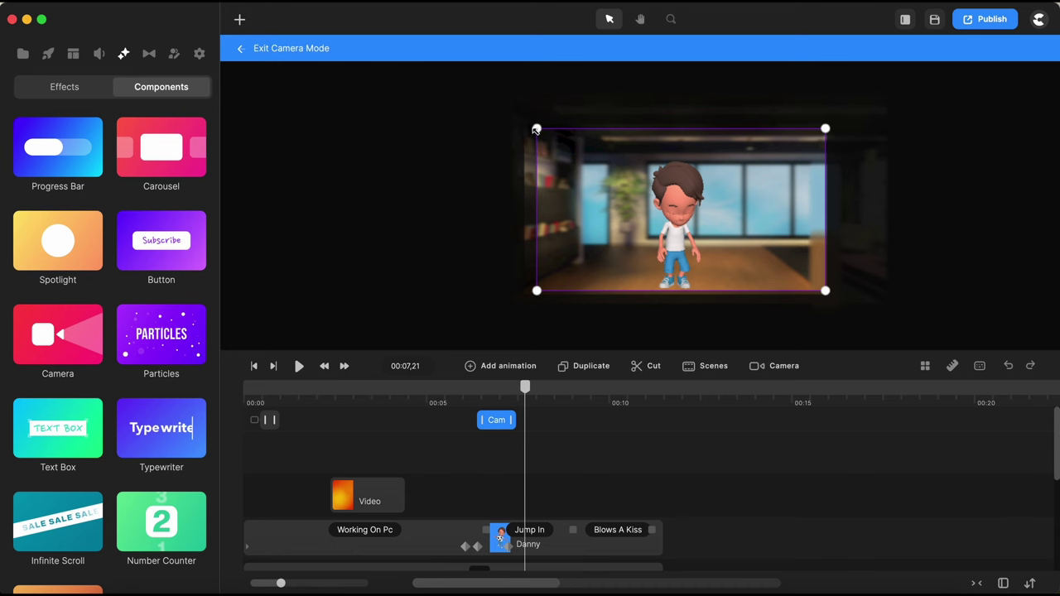
pyautogui.moveTo(537, 130); pyautogui.dragTo(528, 125)
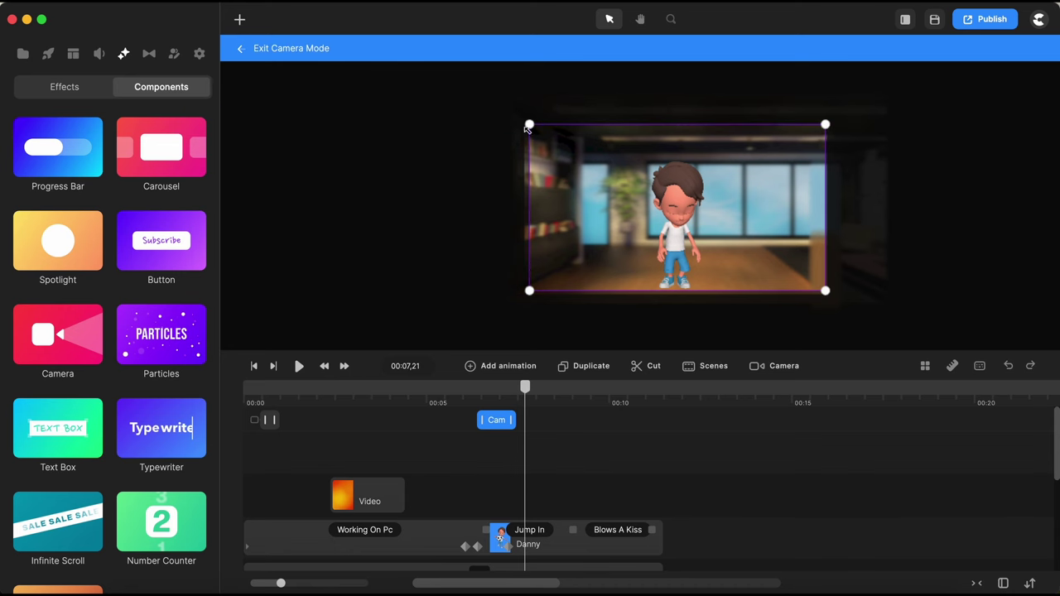
pyautogui.click(552, 432)
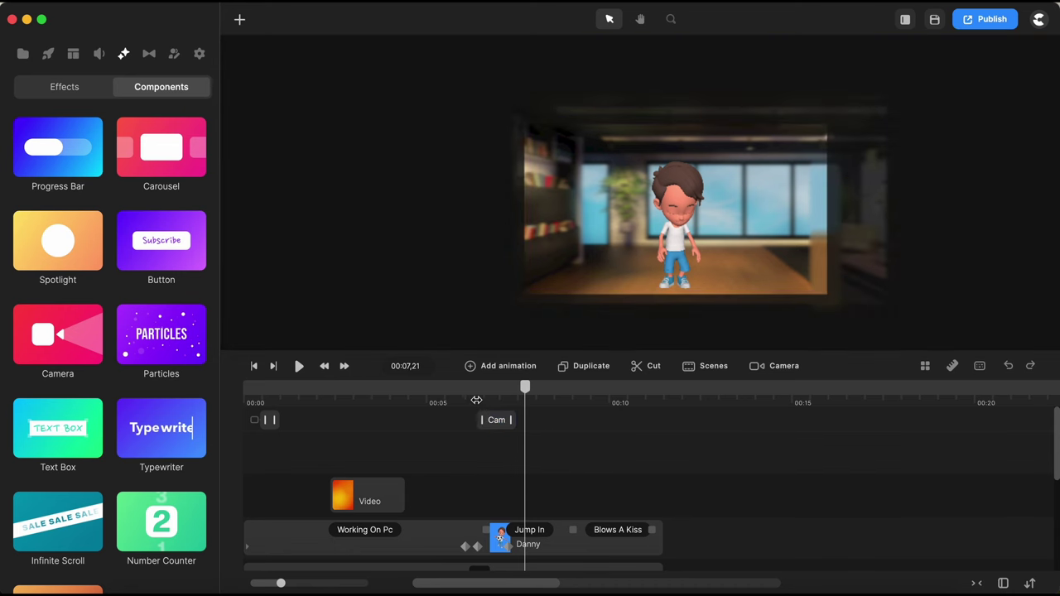
pyautogui.click(468, 405)
pyautogui.moveTo(468, 394); pyautogui.dragTo(653, 386)
pyautogui.scroll(-5, 691, 488)
pyautogui.scroll(5, 691, 488)
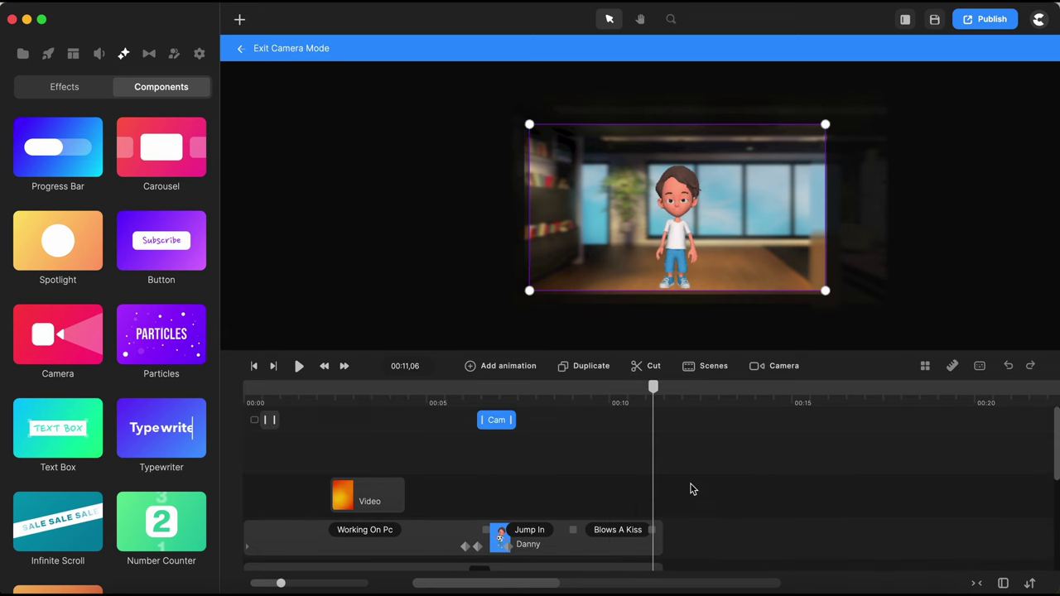
# Lengthen the first camera move to about 1 second and play the scene from the start to check it.
pyautogui.click(285, 396)
pyautogui.click(276, 421)
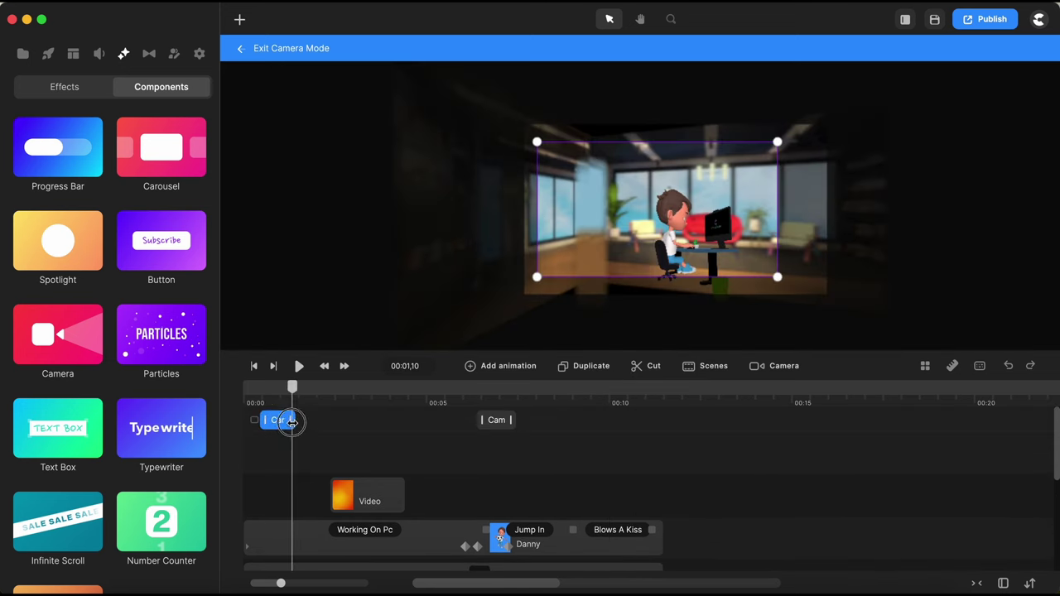
pyautogui.click(254, 366)
pyautogui.click(357, 436)
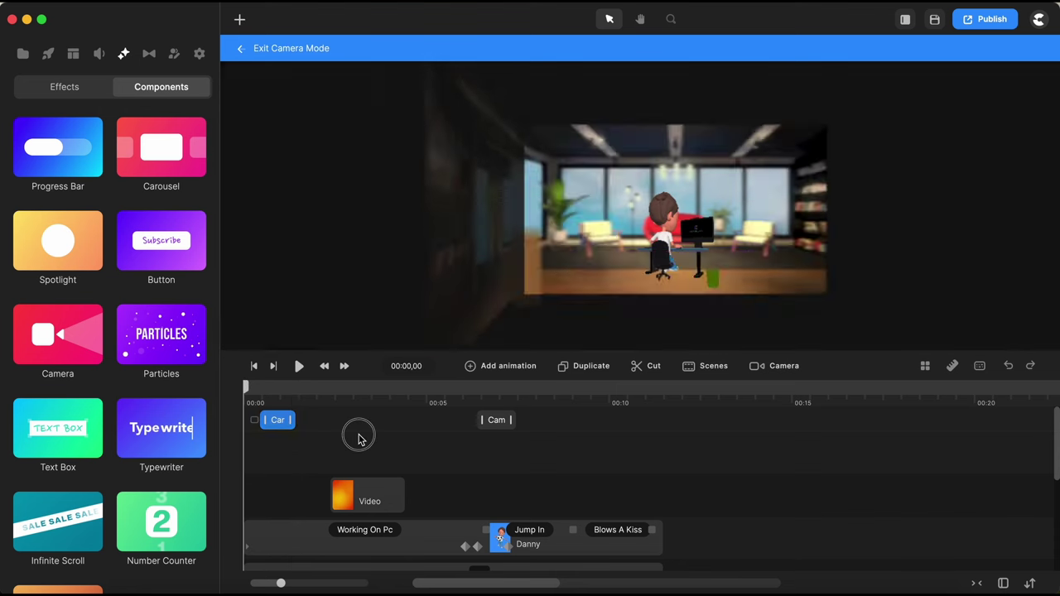
pyautogui.press('space')
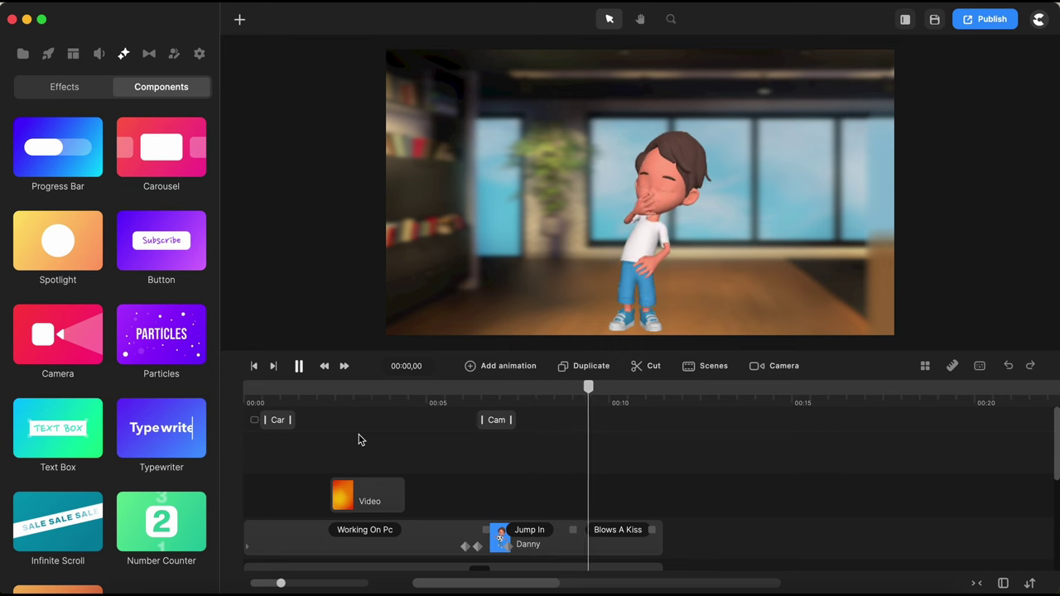
pyautogui.press('space')
# Turn on the out animation for the Blur effect on the Office background group.
pyautogui.scroll(-3, 672, 506)
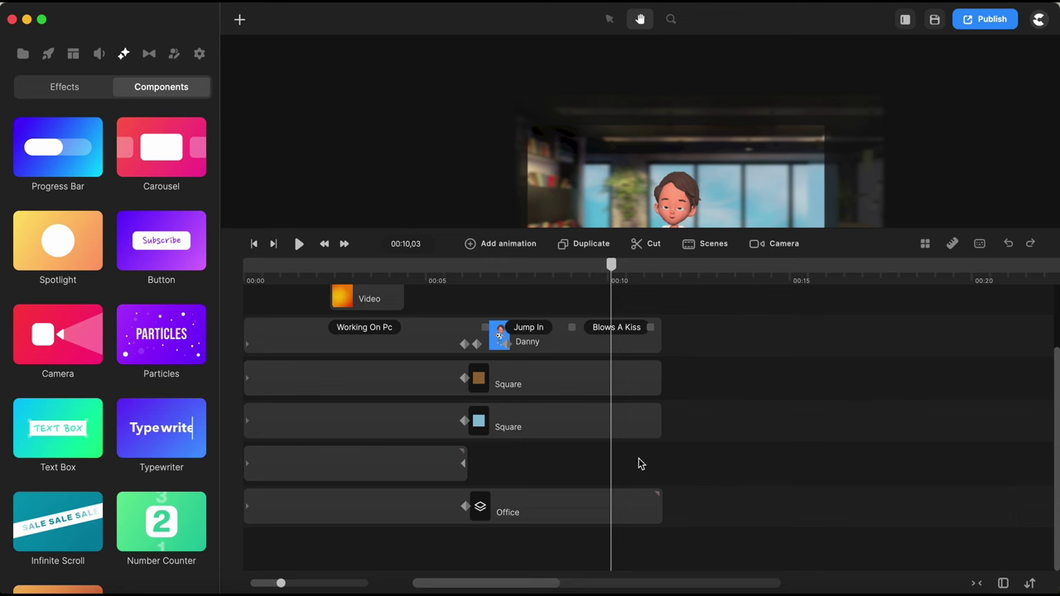
pyautogui.click(620, 507)
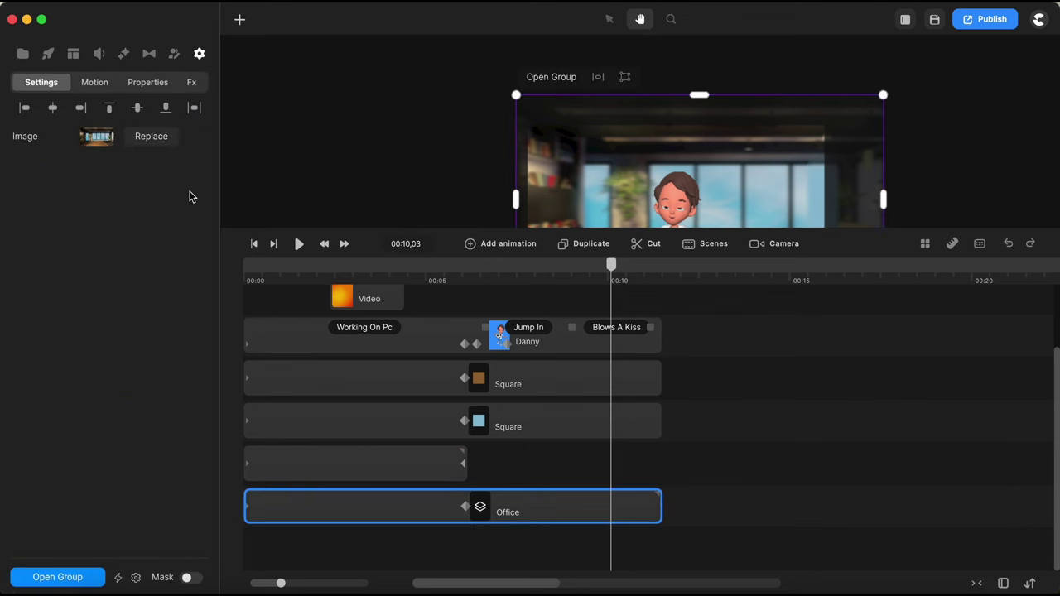
pyautogui.click(193, 83)
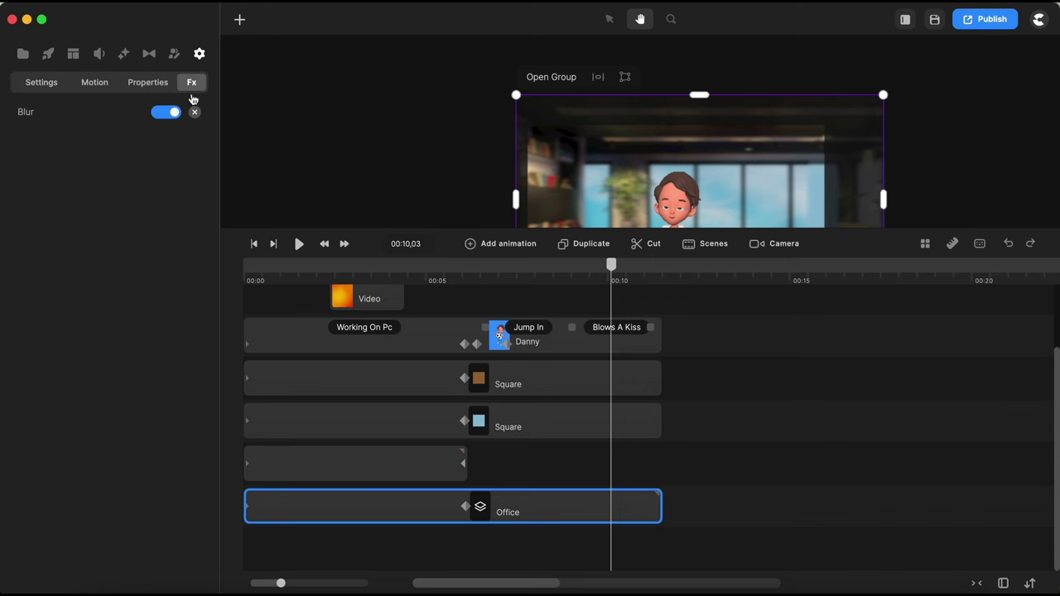
pyautogui.click(104, 113)
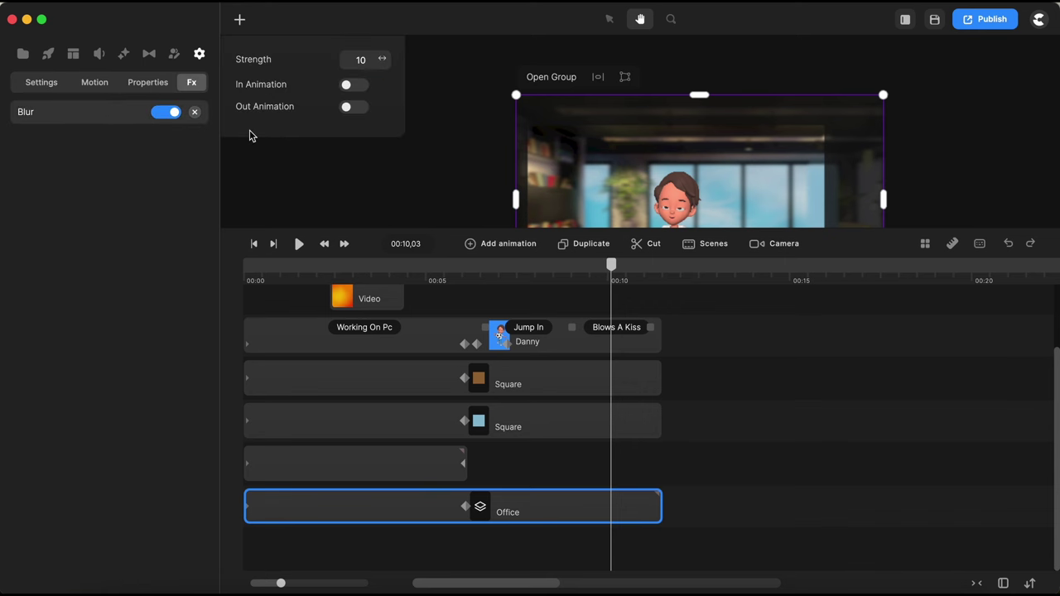
pyautogui.click(356, 108)
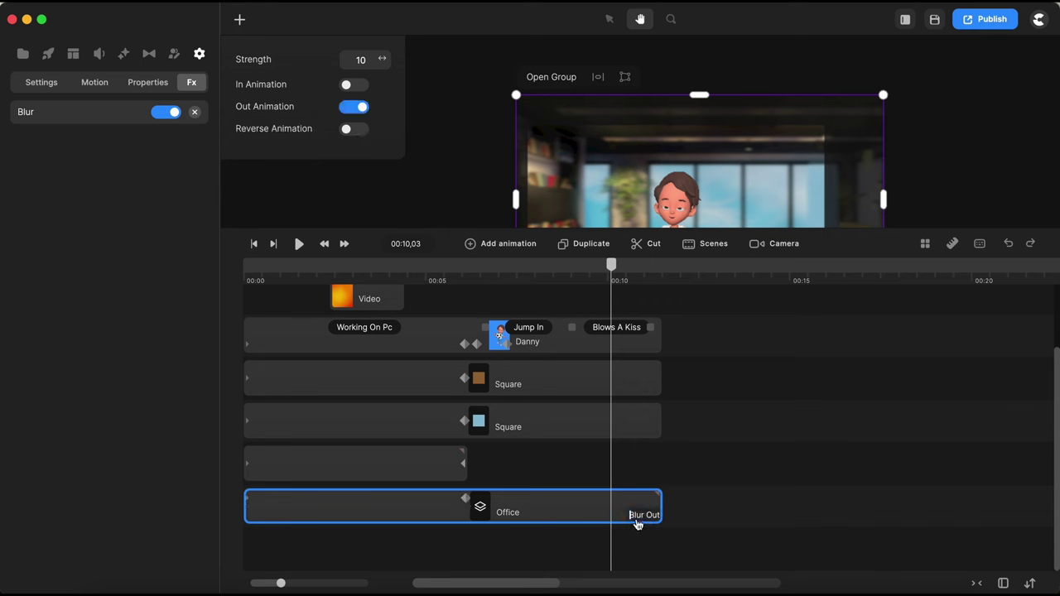
# Extend the Office group's Blur Out animation to start at about 00:08,03, and play it back from 00:06,13.
pyautogui.moveTo(676, 229); pyautogui.dragTo(677, 307)
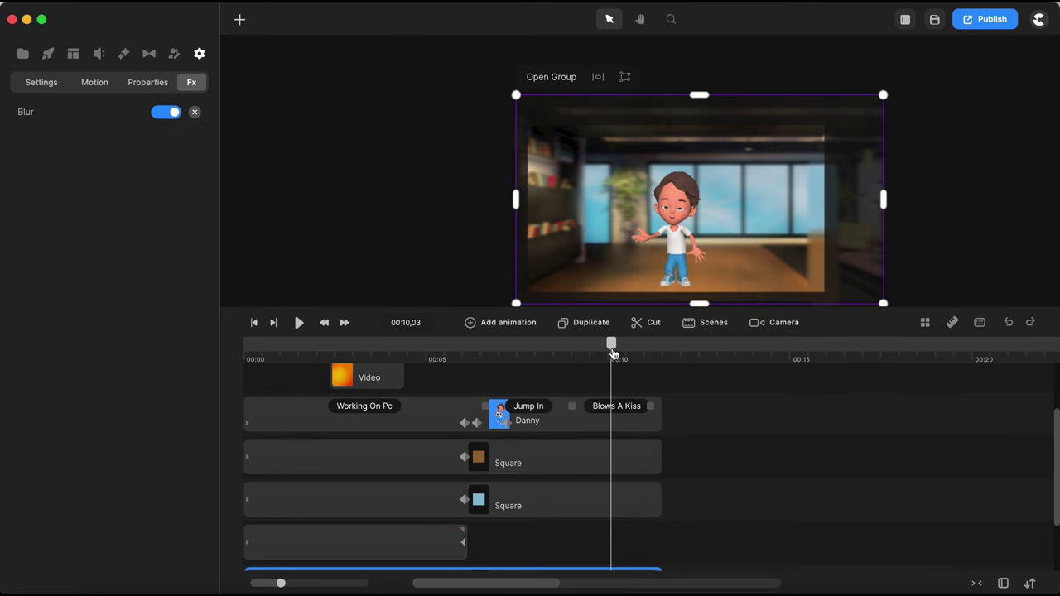
pyautogui.moveTo(613, 353); pyautogui.dragTo(581, 355)
pyautogui.moveTo(565, 358); pyautogui.dragTo(540, 373)
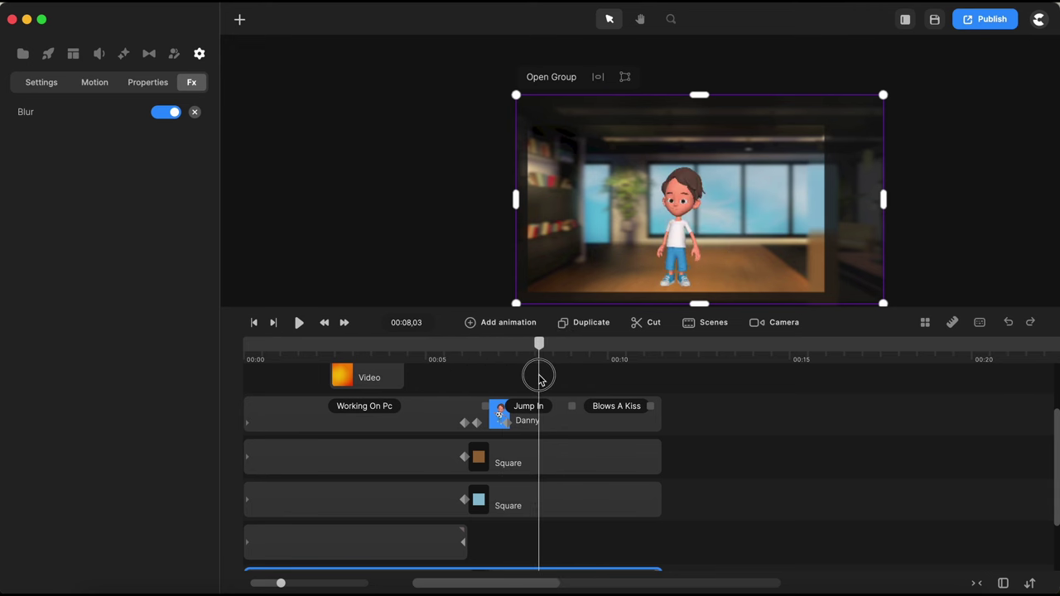
pyautogui.scroll(-3, 594, 455)
pyautogui.moveTo(630, 515); pyautogui.dragTo(541, 516)
pyautogui.click(478, 355)
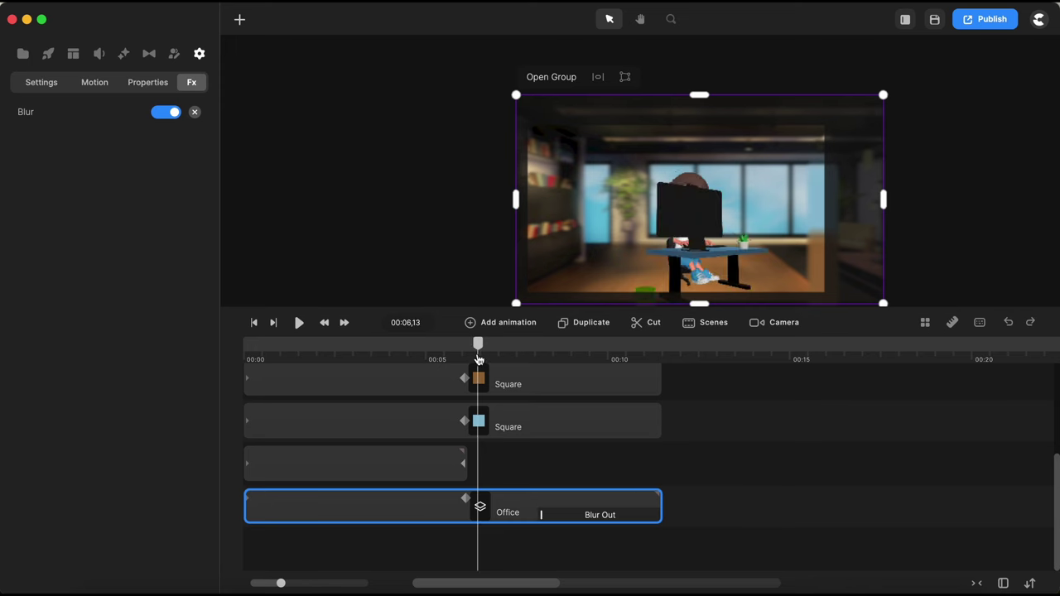
pyautogui.press('space')
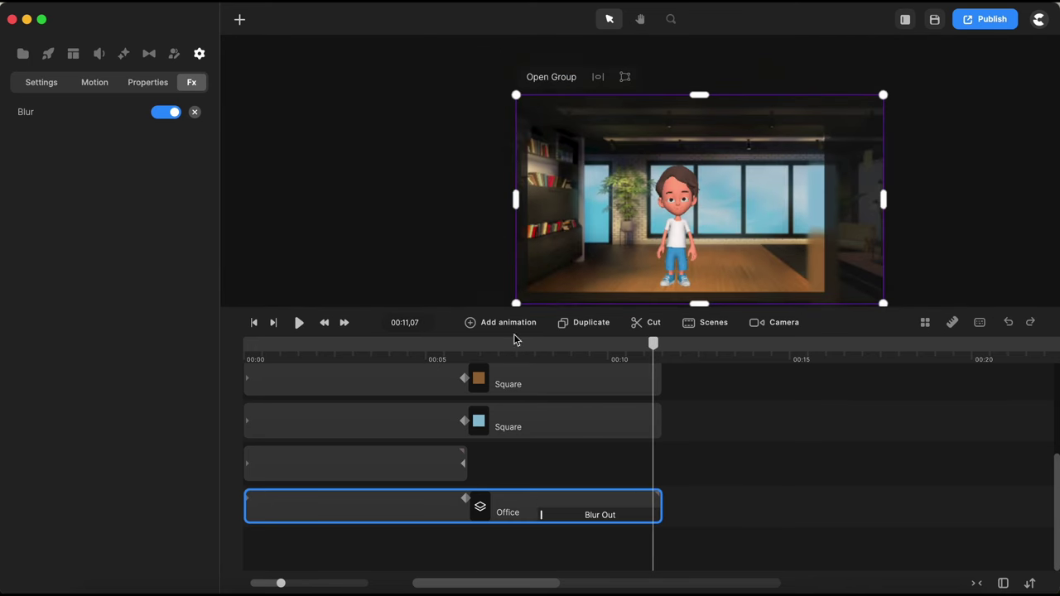
# Group the brown and light-blue squares into one layer and go back to 00:07,26.
pyautogui.click(742, 468)
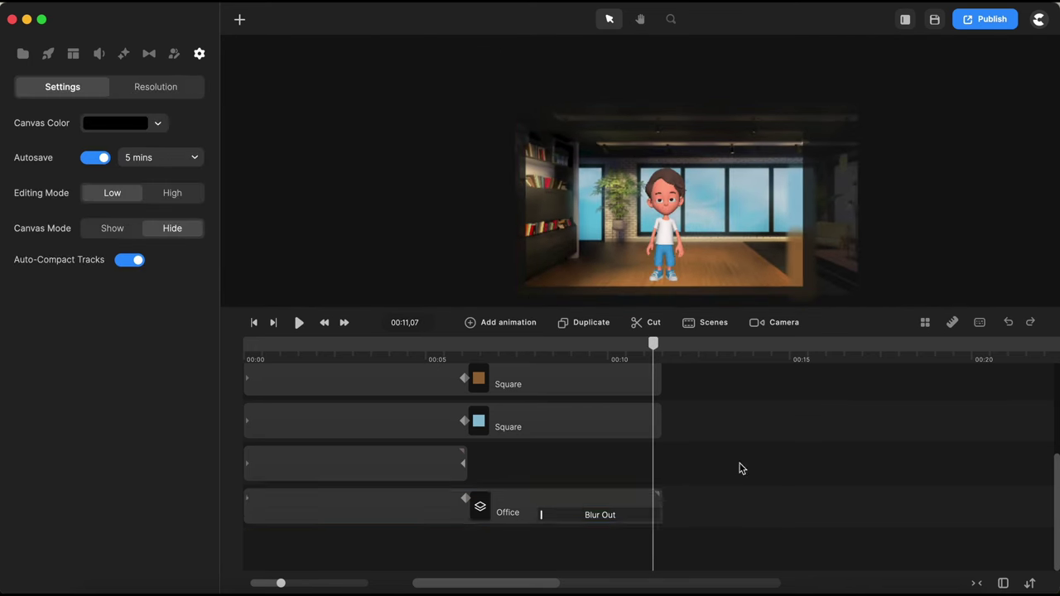
pyautogui.scroll(2, 580, 466)
pyautogui.moveTo(673, 410); pyautogui.dragTo(608, 459)
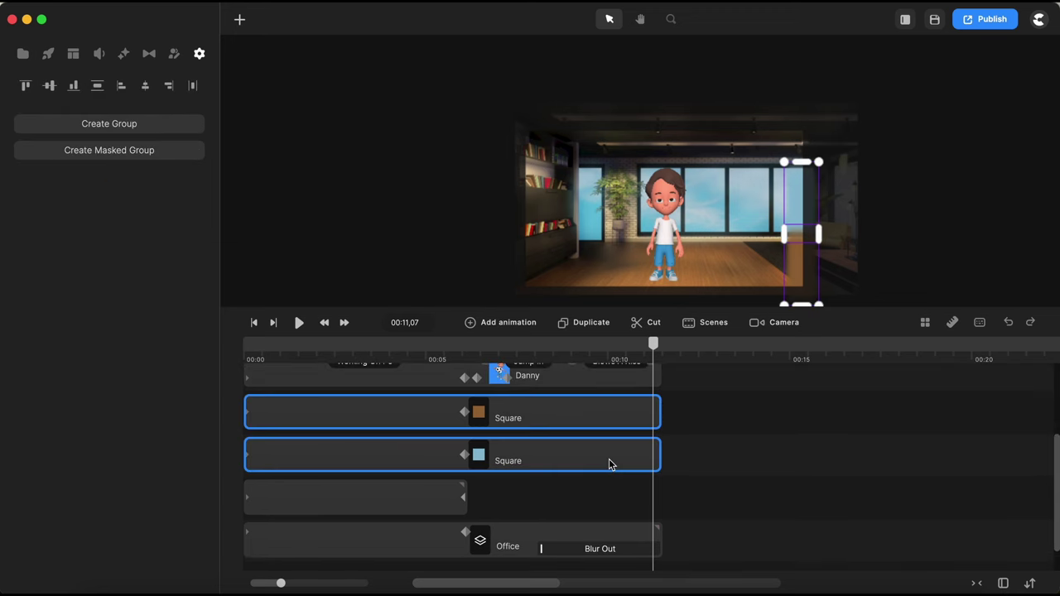
pyautogui.hotkey('ctrl', 'g')
pyautogui.scroll(1, 609, 459)
pyautogui.click(600, 361)
pyautogui.moveTo(599, 361); pyautogui.dragTo(530, 377)
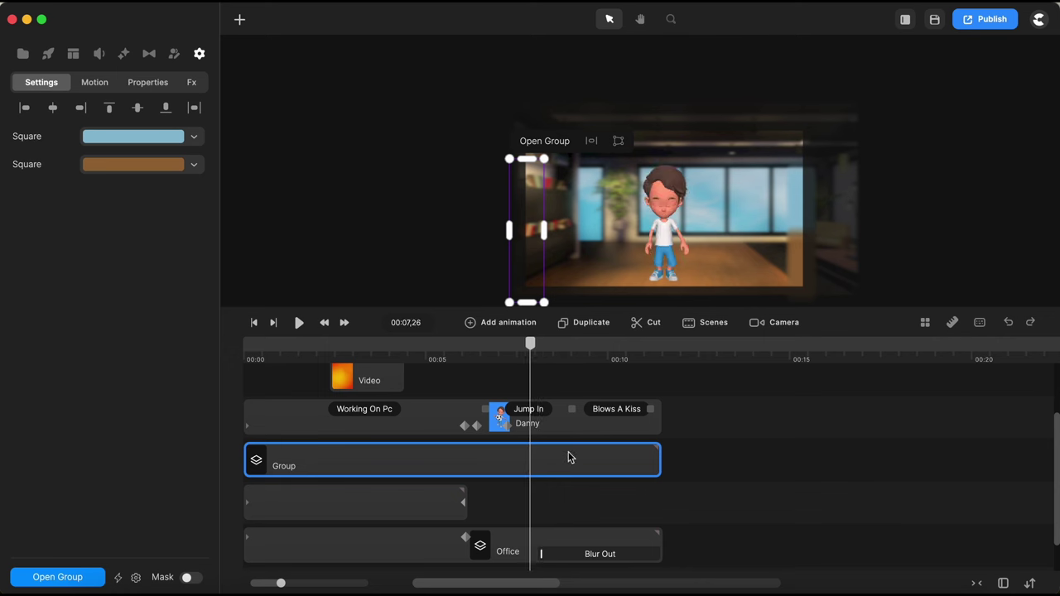
# Trim the squares group to end at about 9.5 seconds and give it a Fade Out exit animation.
pyautogui.moveTo(661, 463); pyautogui.dragTo(591, 463)
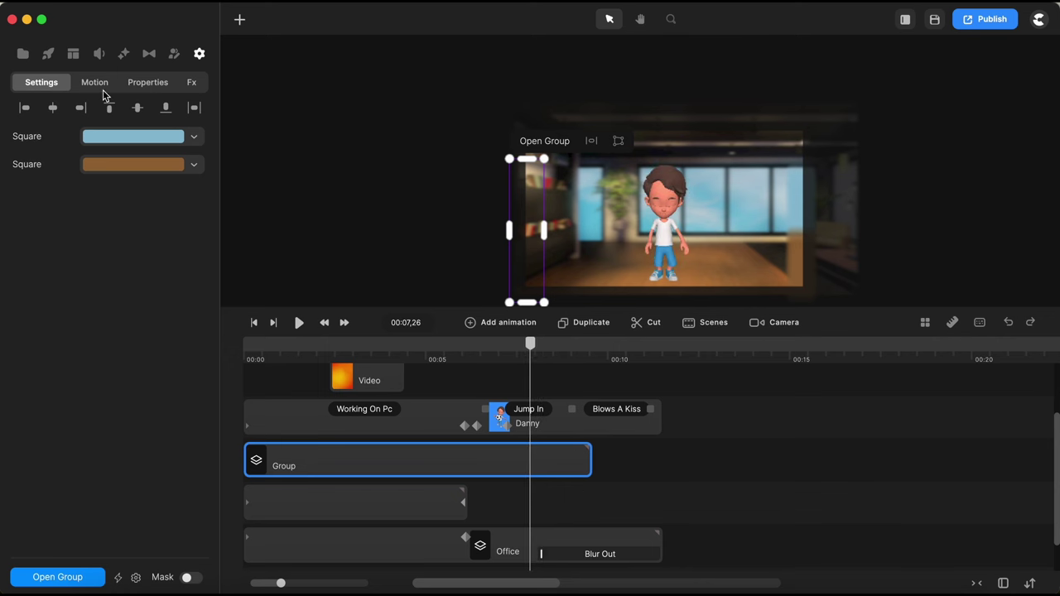
pyautogui.click(97, 85)
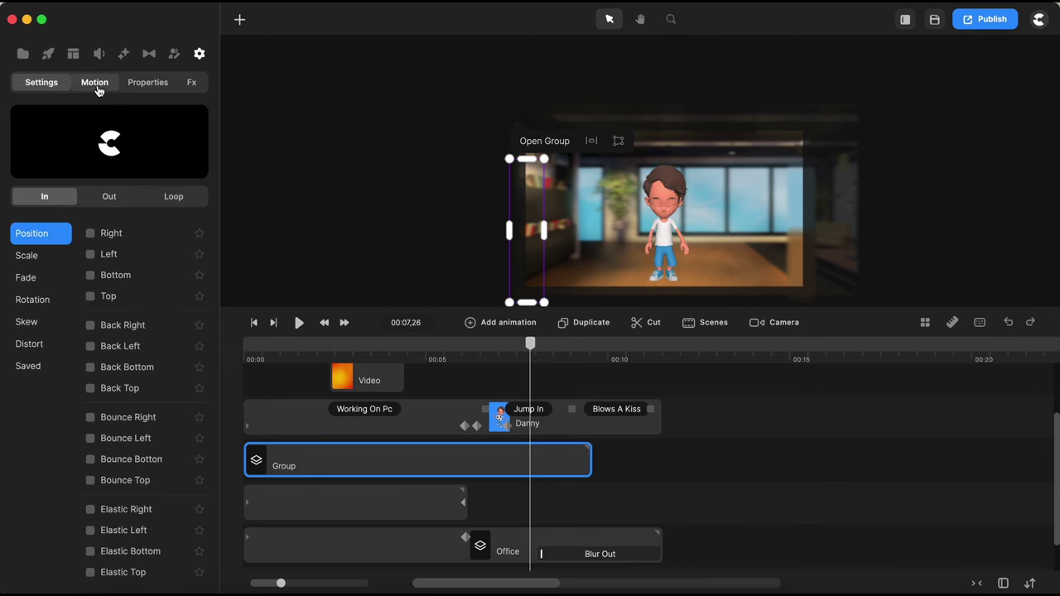
pyautogui.click(110, 198)
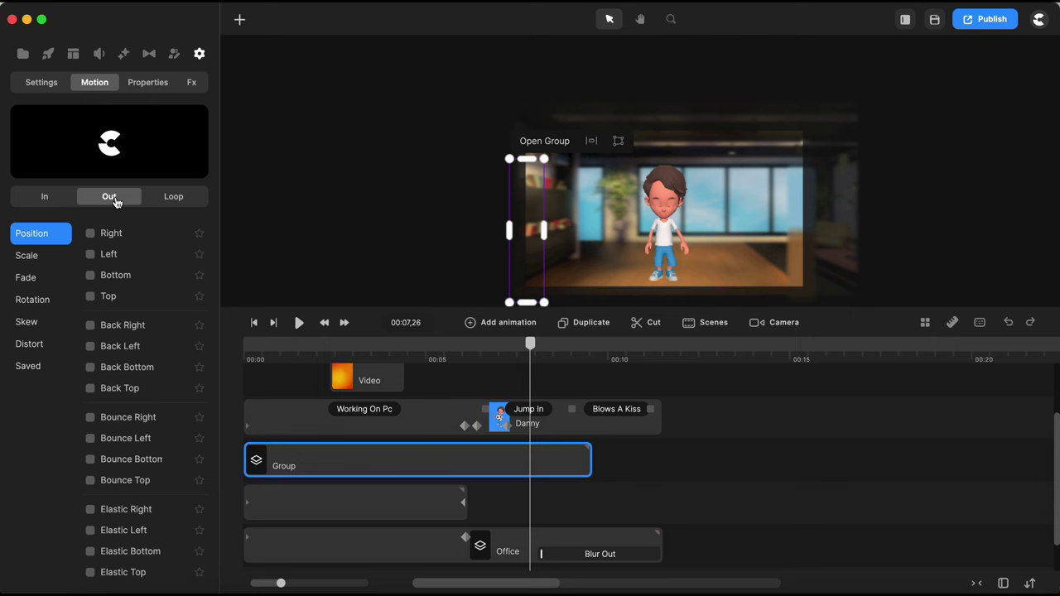
pyautogui.click(25, 280)
pyautogui.click(91, 236)
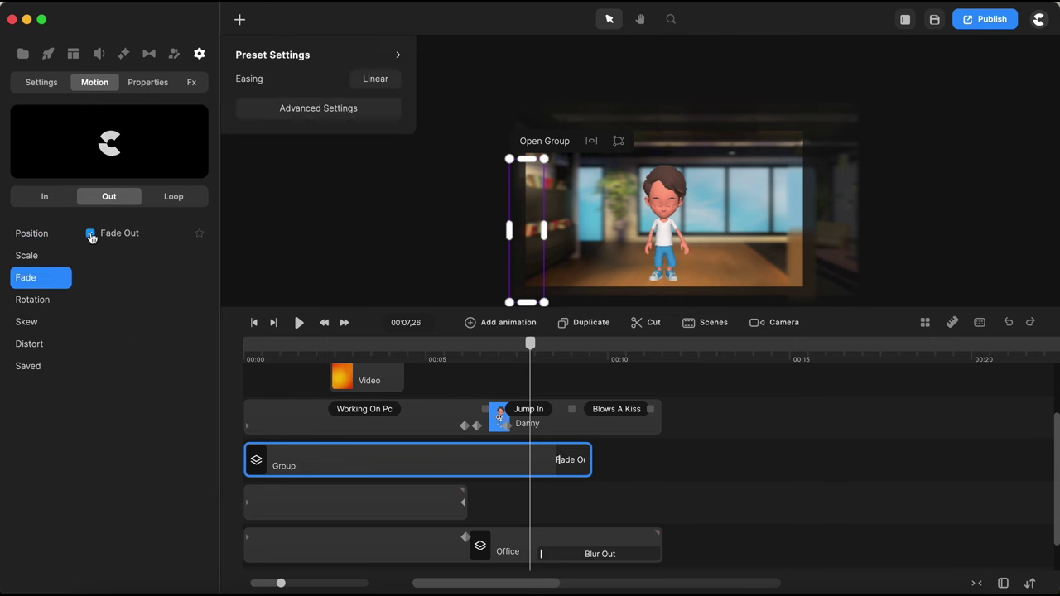
# Shorten the squares group to end at about 8.6 seconds, and preview how it fades out behind the character.
pyautogui.moveTo(591, 460); pyautogui.dragTo(560, 462)
pyautogui.moveTo(530, 353); pyautogui.dragTo(510, 356)
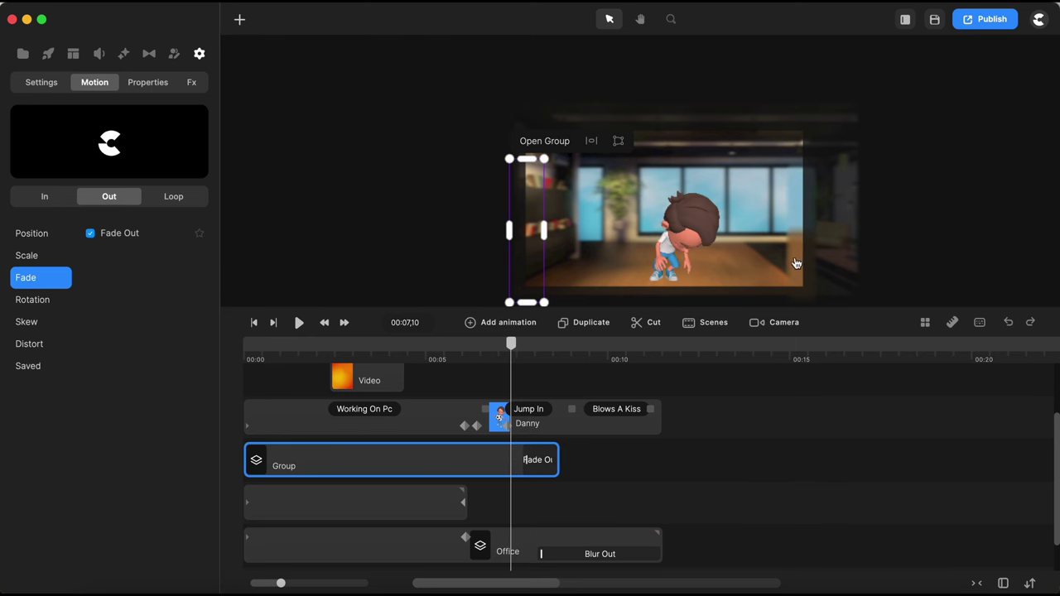
pyautogui.moveTo(511, 346); pyautogui.dragTo(596, 350)
pyautogui.scroll(2, 696, 358)
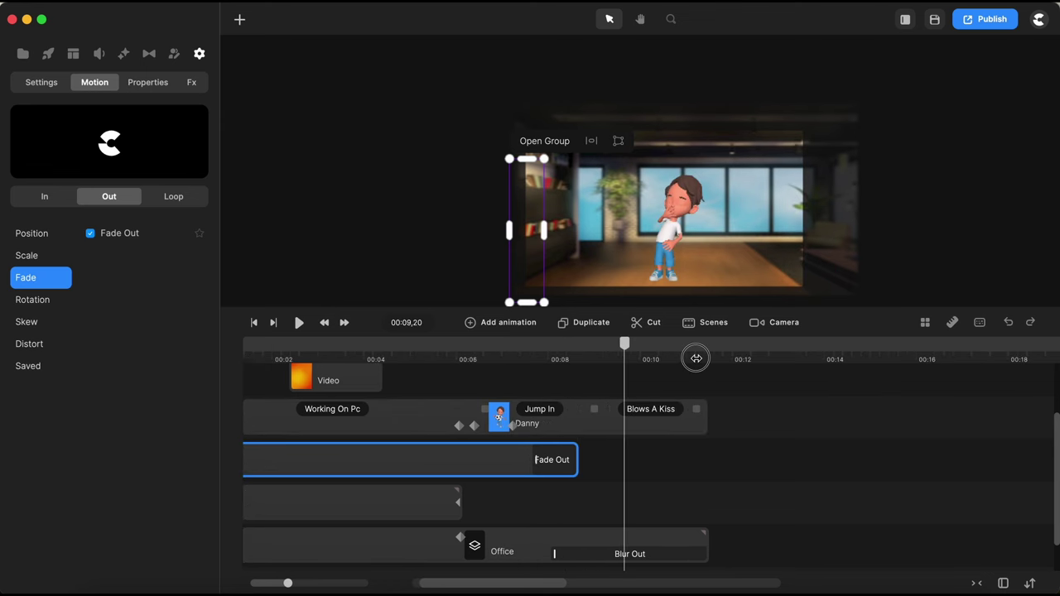
pyautogui.click(848, 509)
pyautogui.press('space')
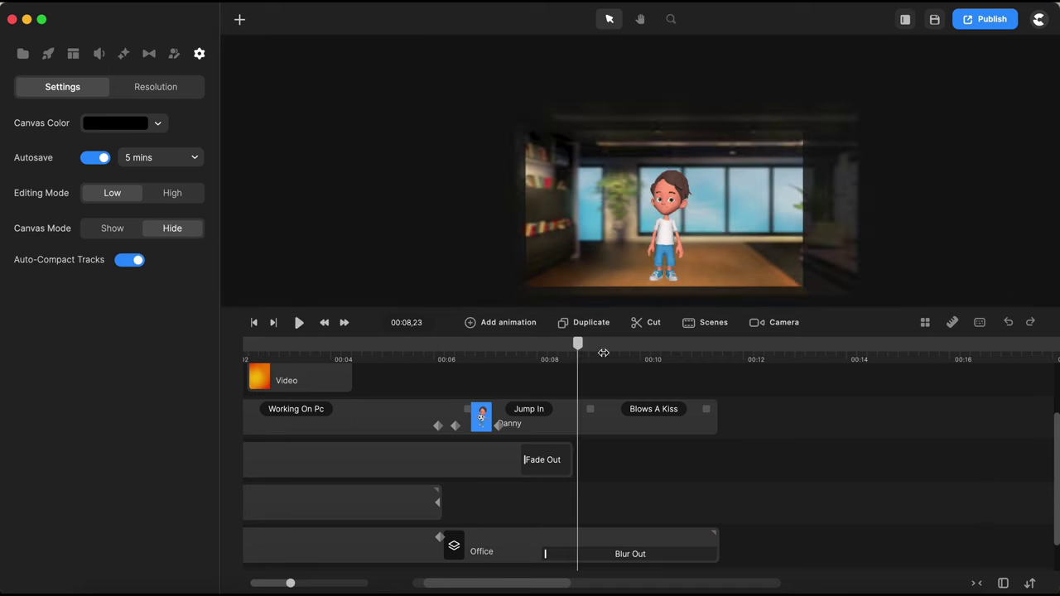
# Trim the squares group further to end at about 7.9 seconds, and play the whole scene from the start.
pyautogui.click(523, 347)
pyautogui.moveTo(571, 457); pyautogui.dragTo(531, 462)
pyautogui.click(626, 455)
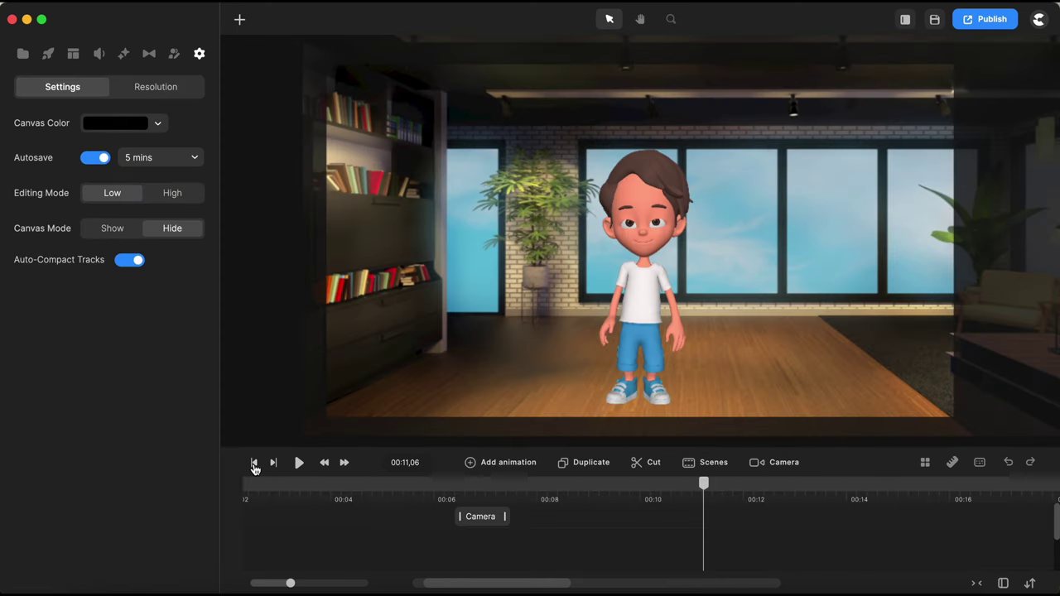
pyautogui.click(254, 466)
pyautogui.click(299, 464)
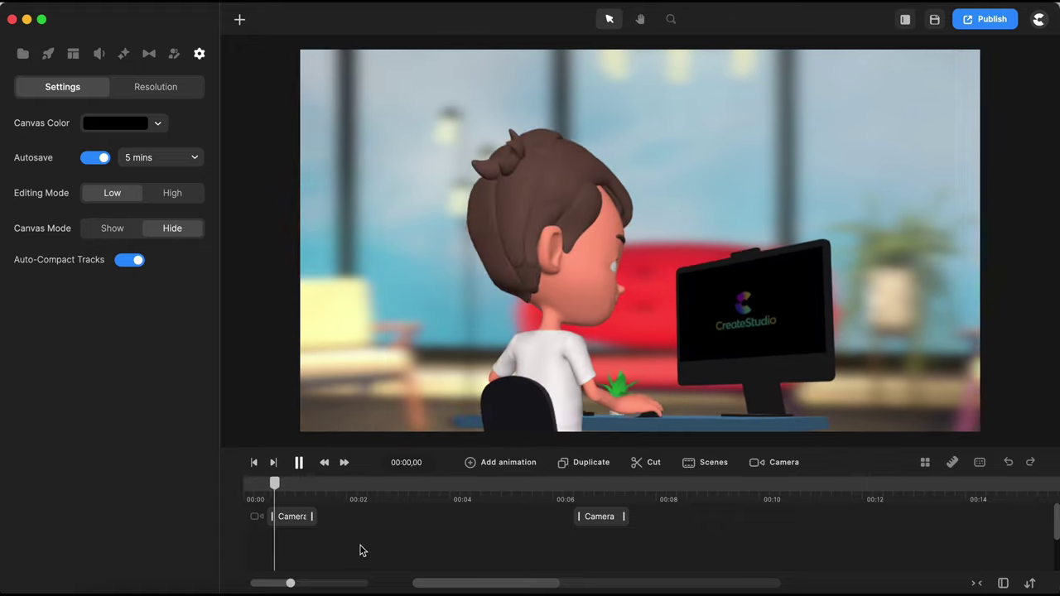